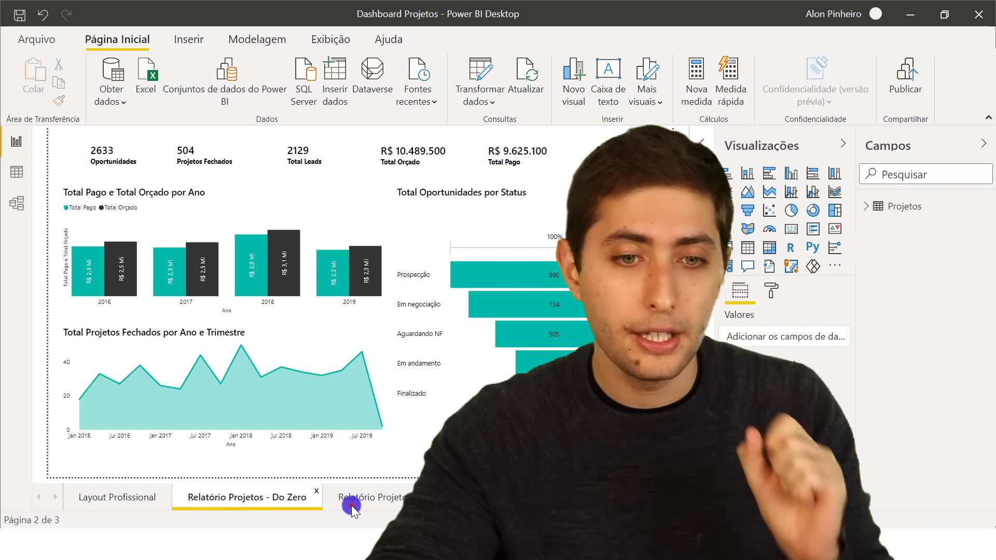
- Compare the "Relatório Projetos" and "Relatório Projetos - Do Zero" report pages, ending on the "Do Zero" page
left_click(350, 504)
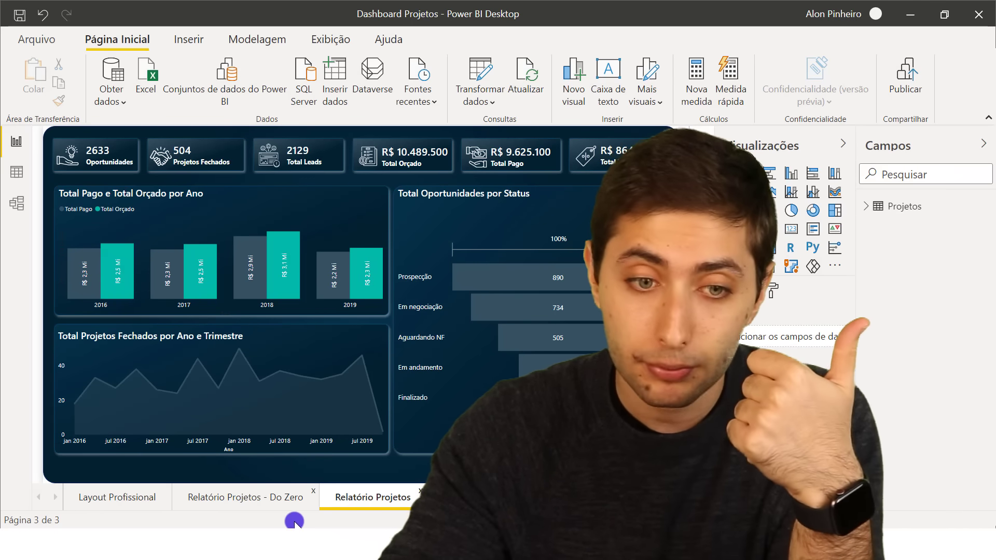
left_click(262, 499)
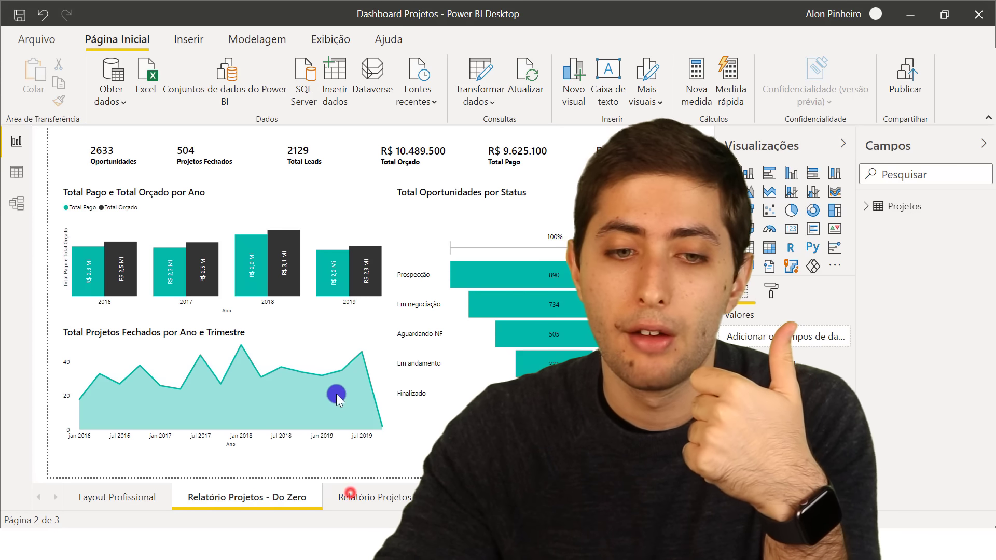
left_click(350, 493)
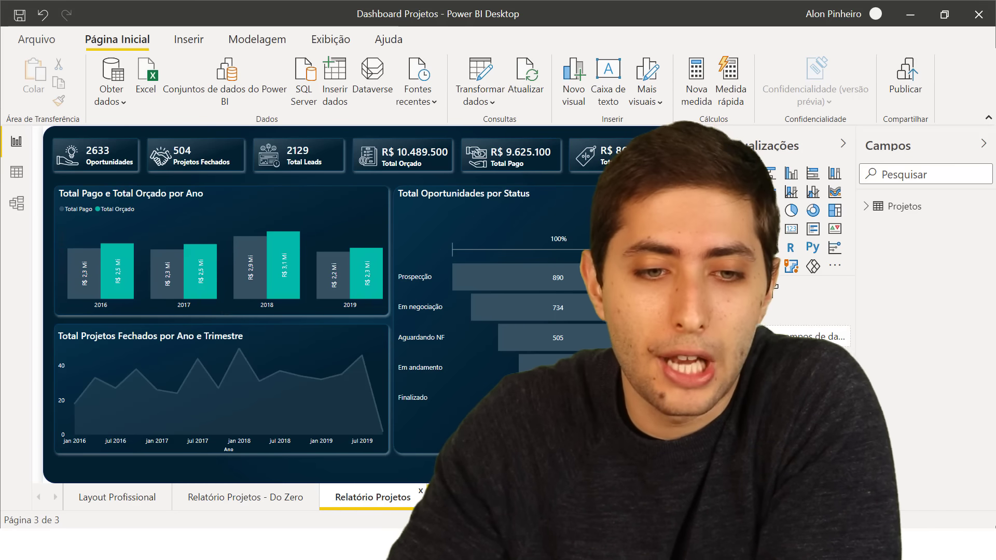
left_click(232, 494)
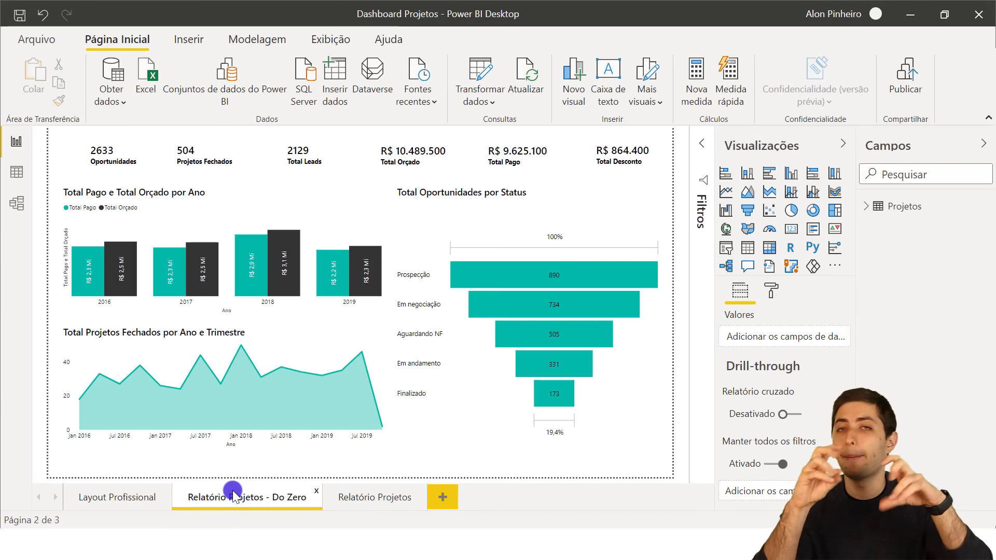
left_click(296, 469)
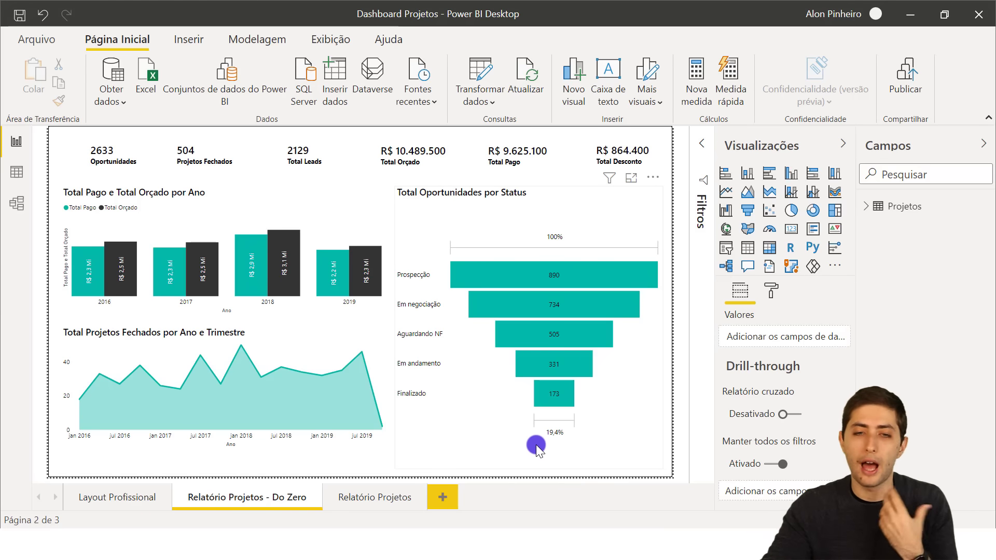
- Switch to the browser and examine the color charts on htmlcolorcodes.com/color-chart for possible dashboard colors
mouse_move(674, 539)
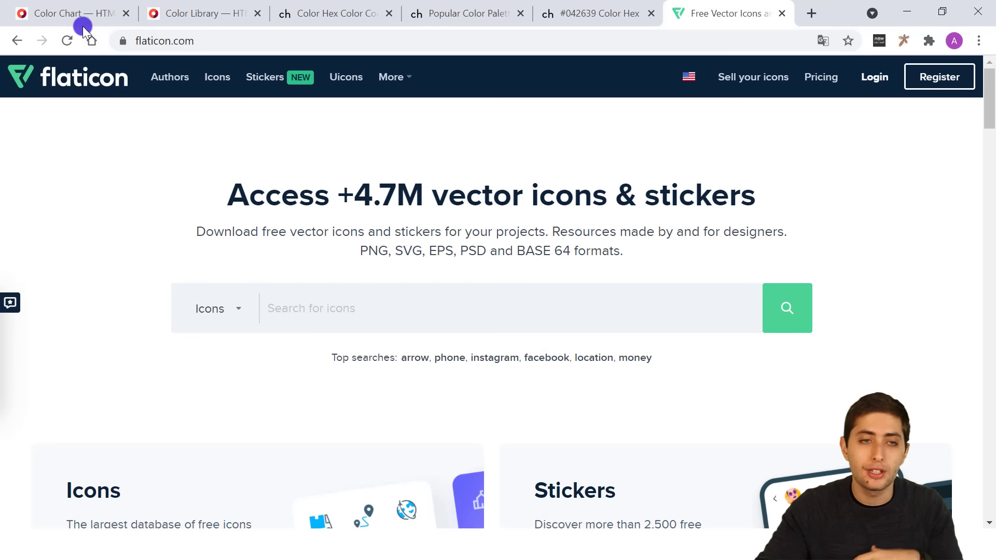
left_click(94, 7)
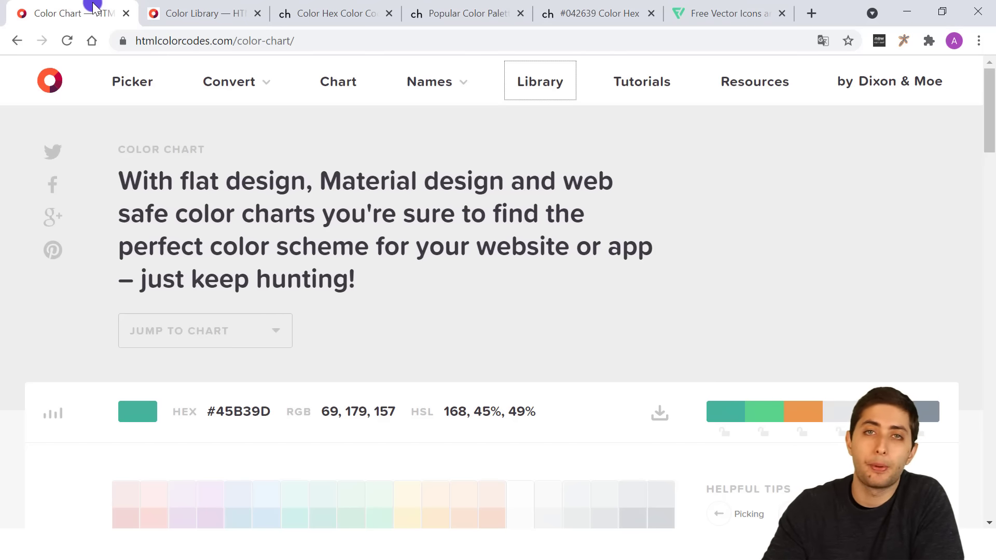
left_click(142, 40)
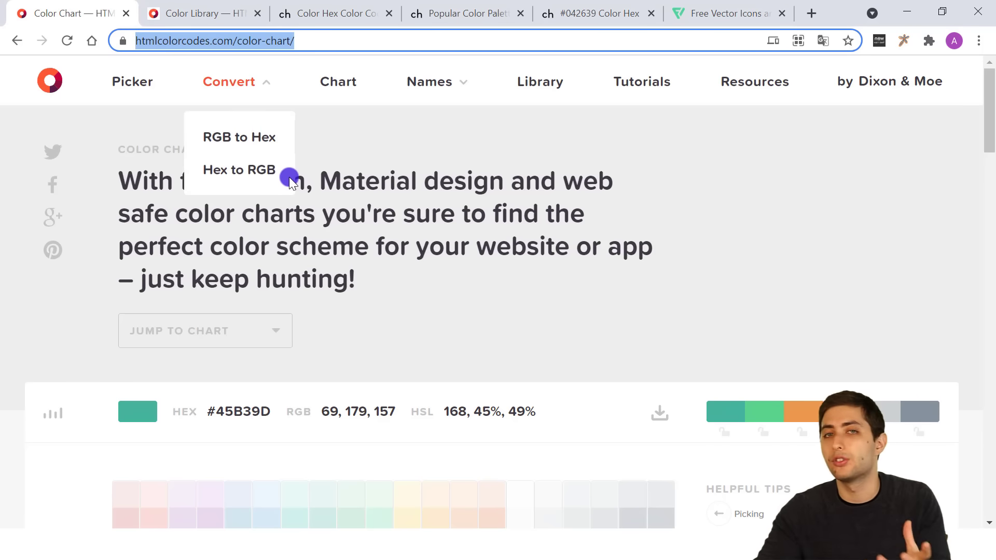
scroll(288, 174, "down", 6)
scroll(369, 229, "down", 12)
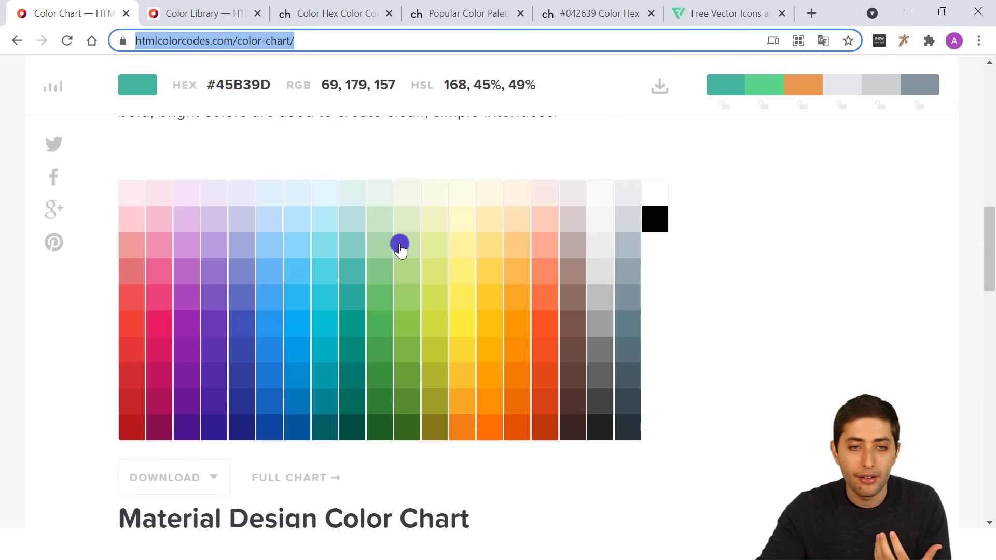
scroll(363, 296, "down", 4)
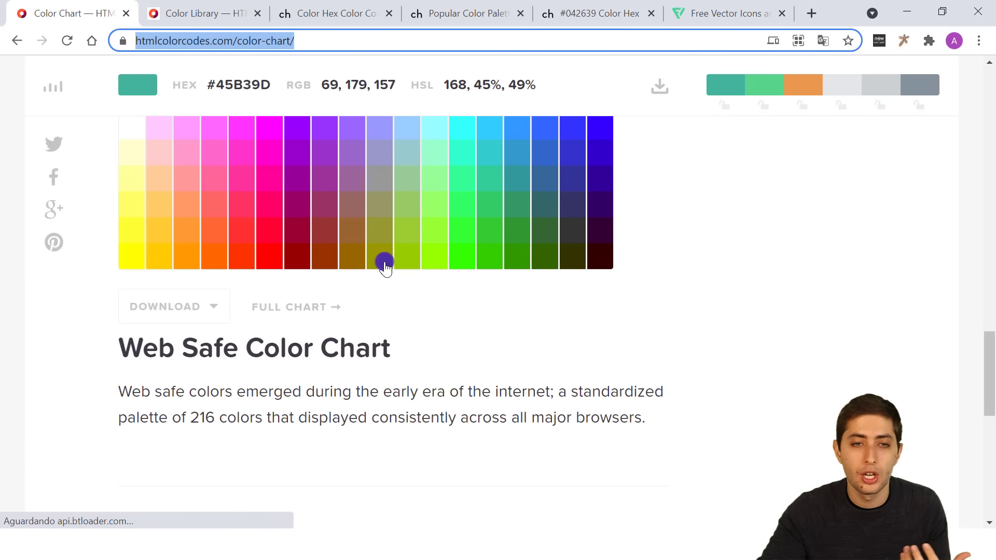
scroll(525, 238, "up", 2)
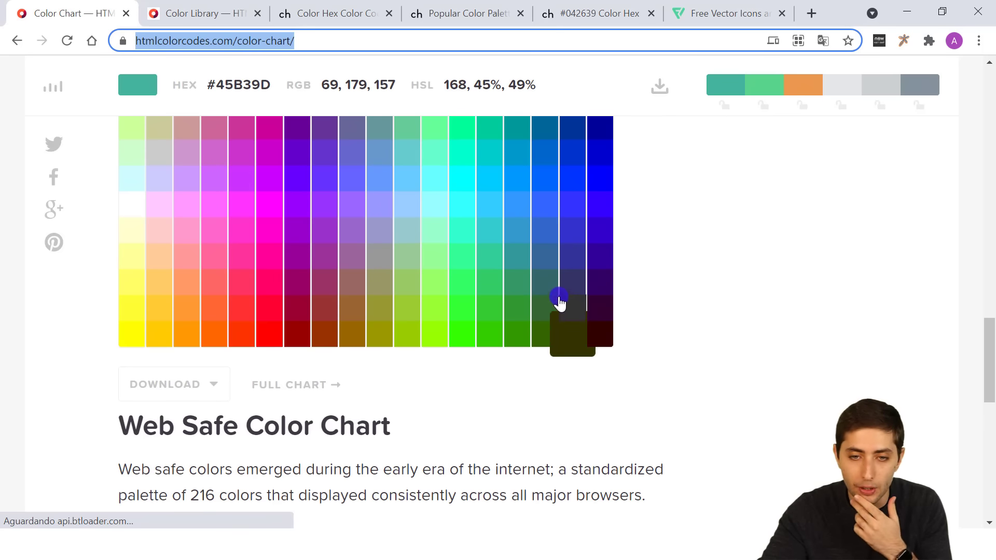
scroll(563, 264, "up", 2)
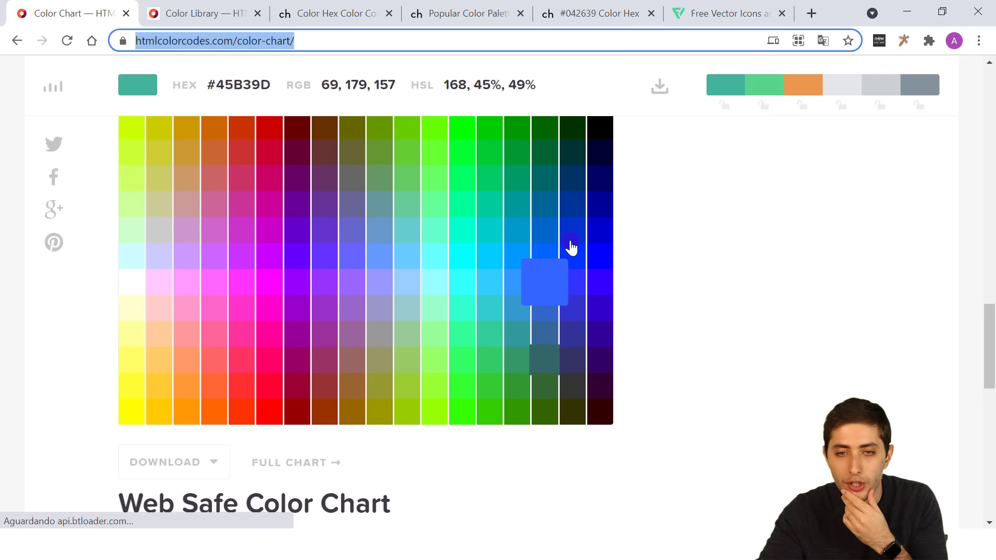
- Pick the dark blue shades #000099 and #000066 in the Web Safe Color Chart and highlight the hex code of #000066
left_click(601, 195)
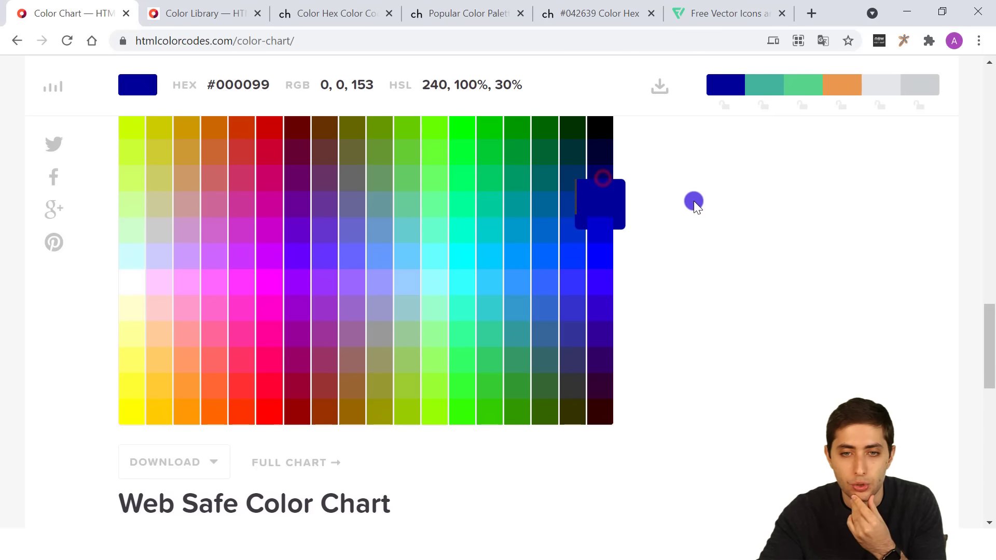
left_click(601, 175)
left_click(602, 178)
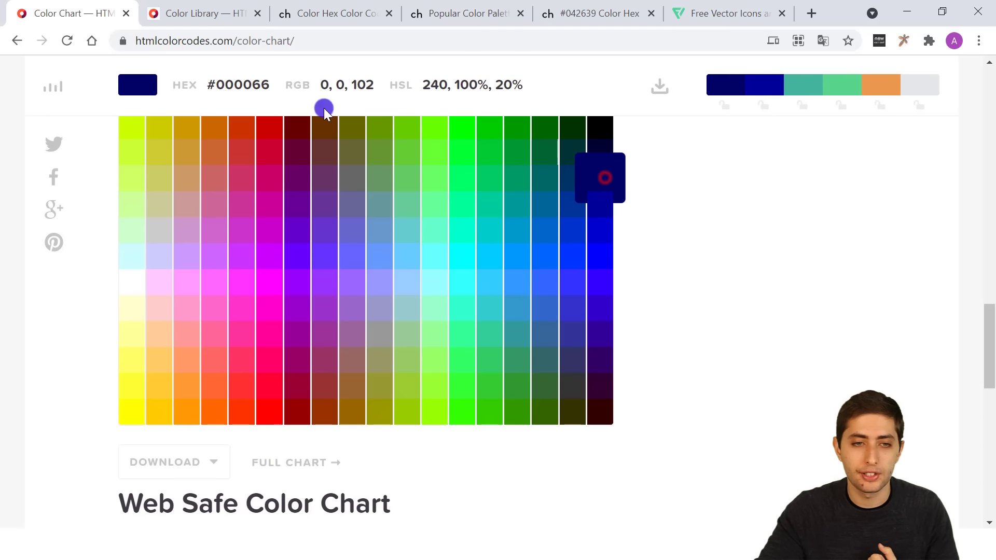
left_click_drag(207, 88, 263, 95)
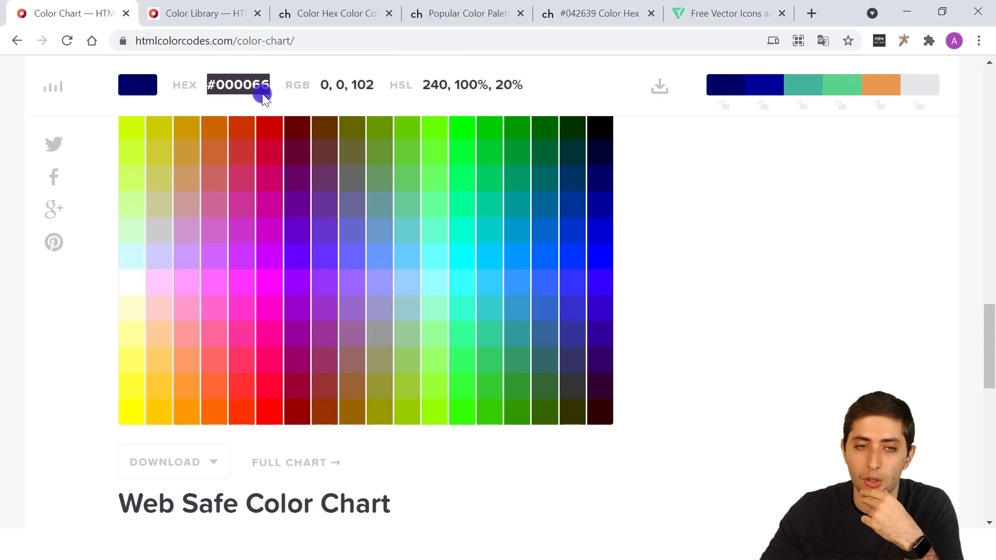
left_click(183, 82)
double_click(182, 83)
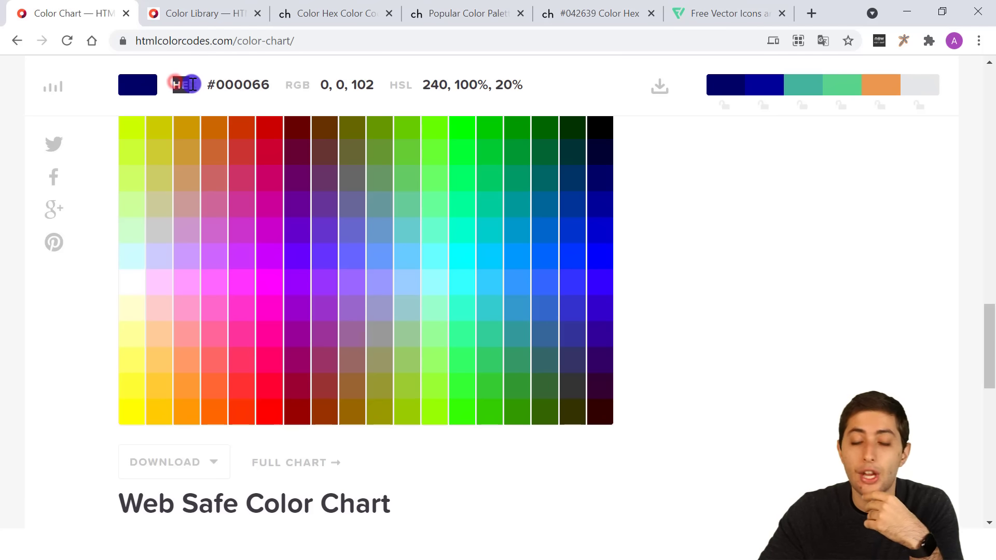
left_click_drag(219, 85, 263, 86)
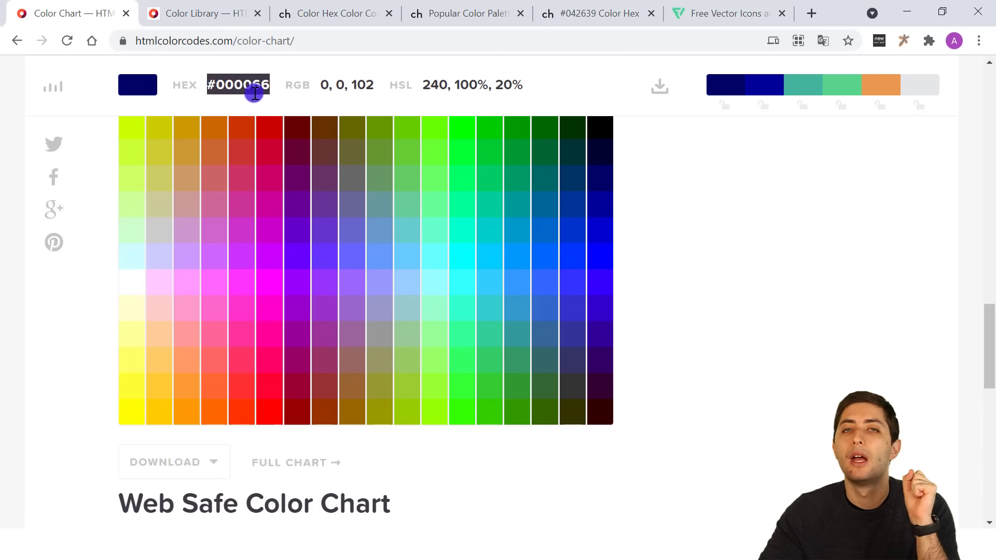
left_click(788, 262)
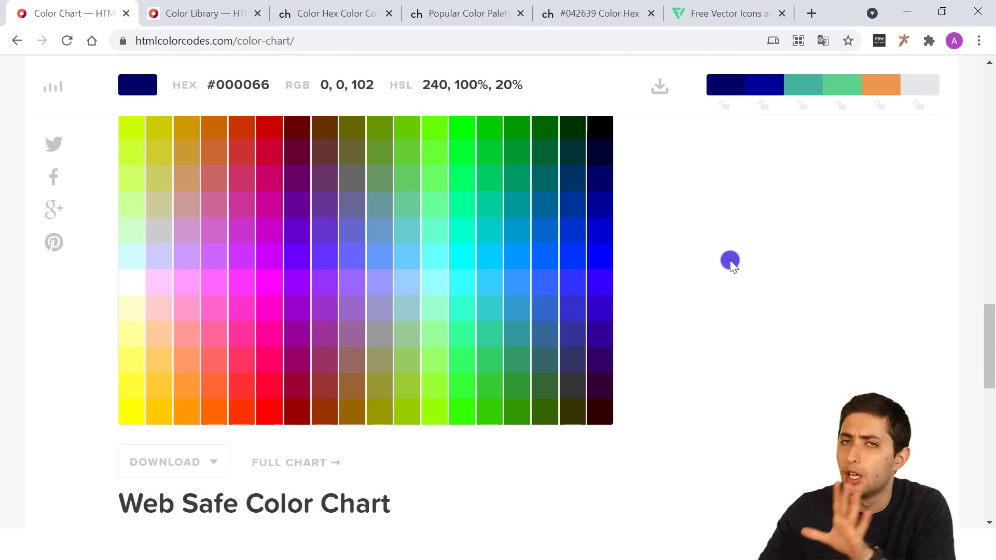
- Open the Color Library on htmlcolorcodes.com and look through its named black, blue and brown shades with their hex and RGB codes
scroll(586, 226, "down", 10)
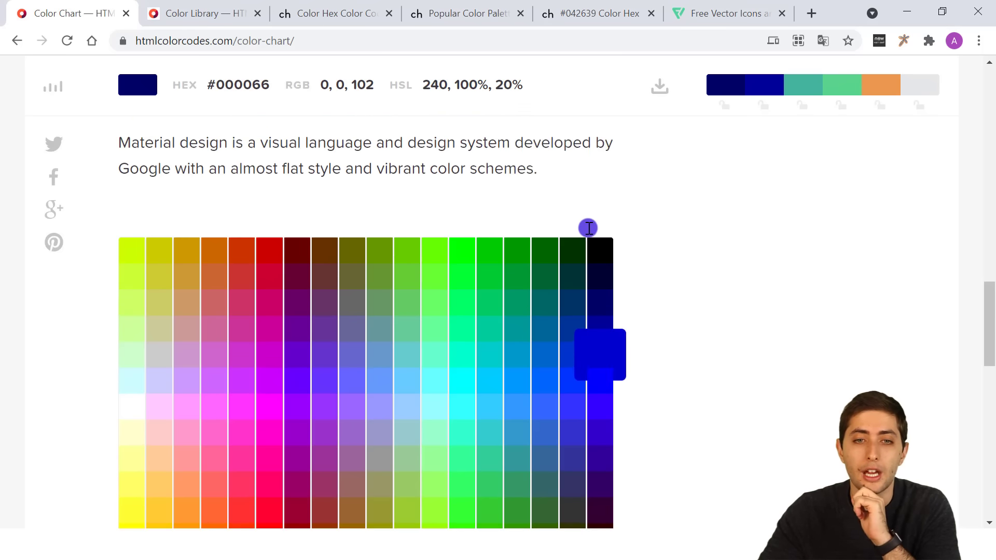
scroll(587, 227, "up", 15)
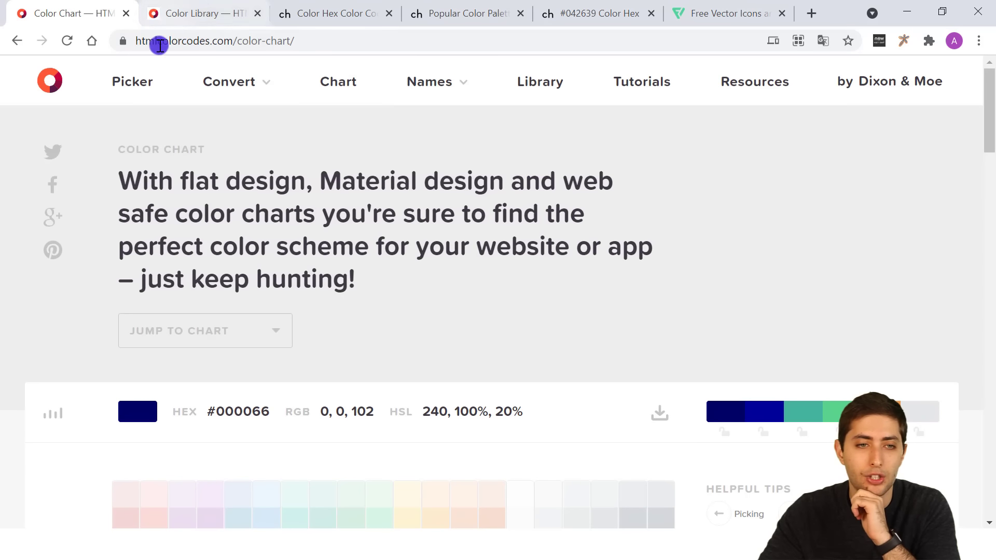
left_click(525, 83)
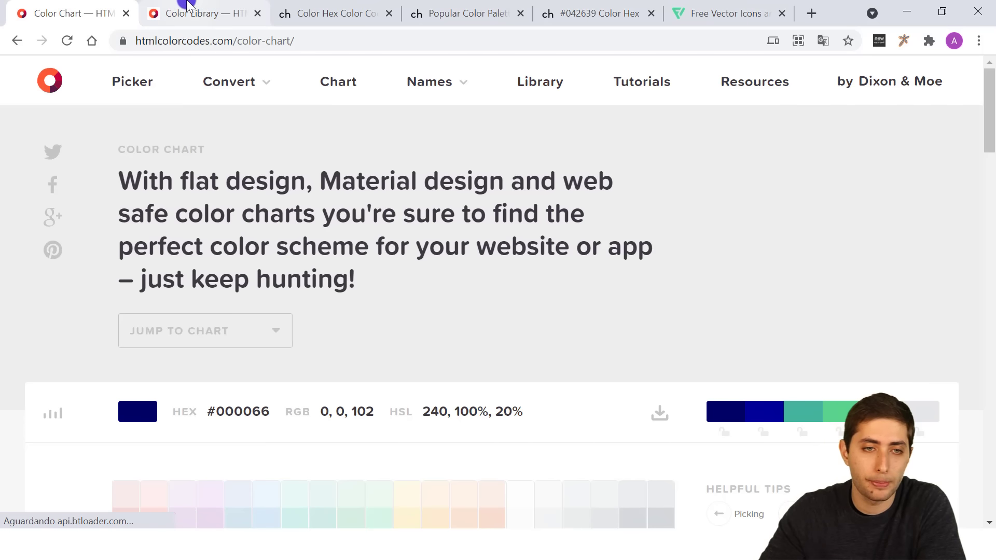
left_click(184, 15)
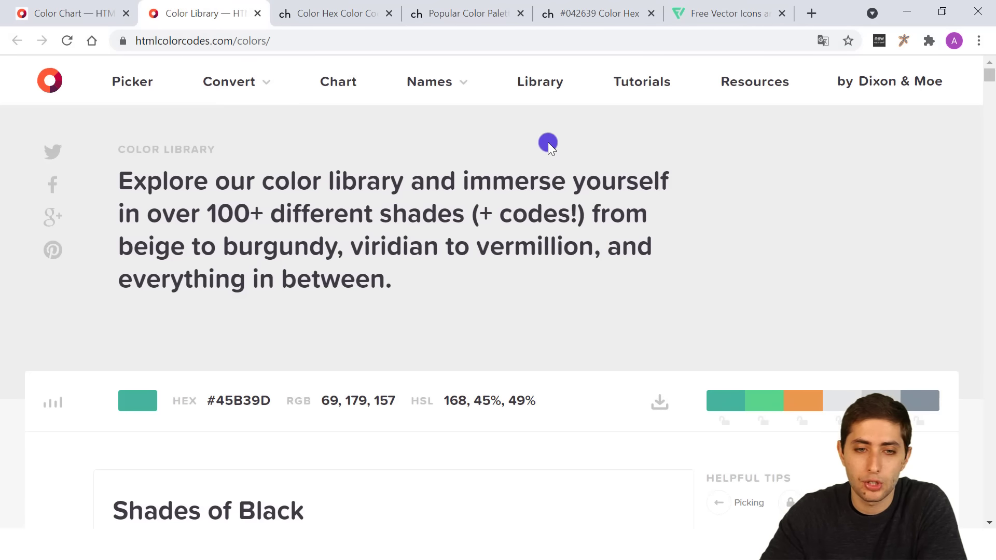
scroll(451, 260, "down", 5)
scroll(337, 241, "down", 10)
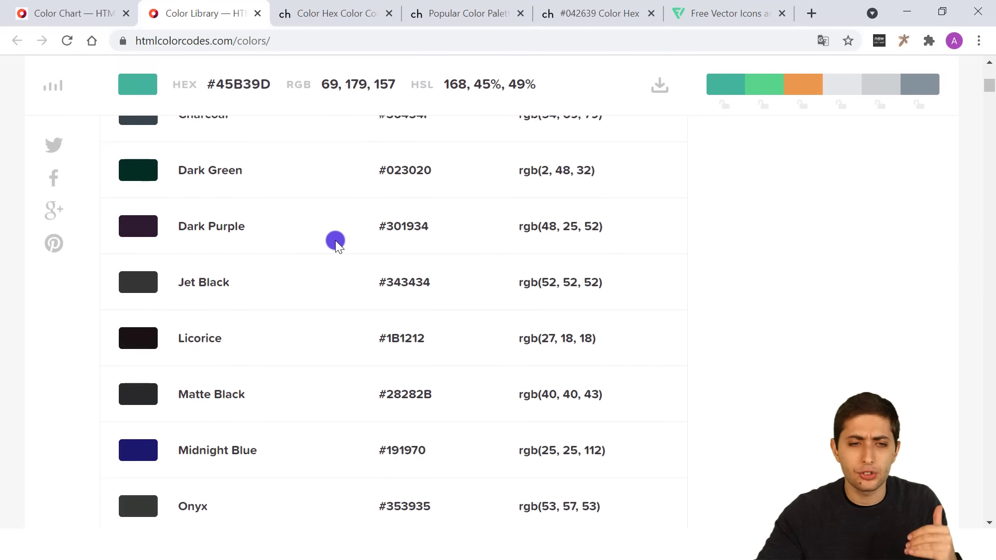
scroll(340, 253, "down", 20)
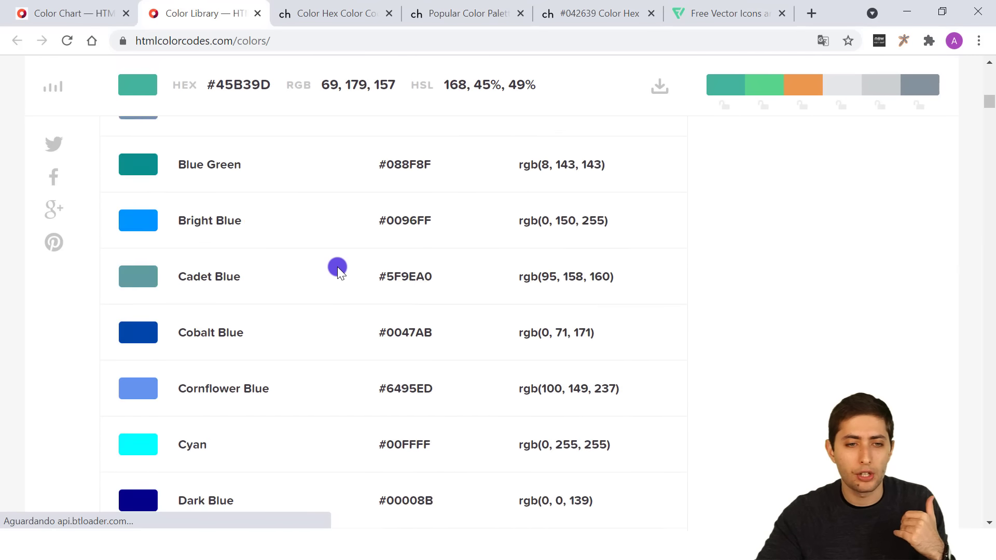
scroll(338, 272, "down", 18)
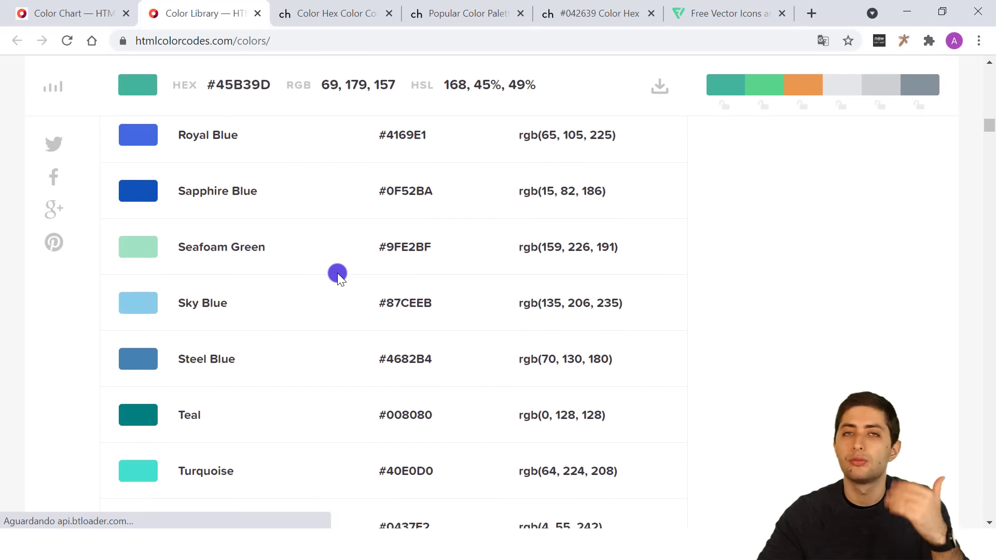
scroll(337, 281, "down", 7)
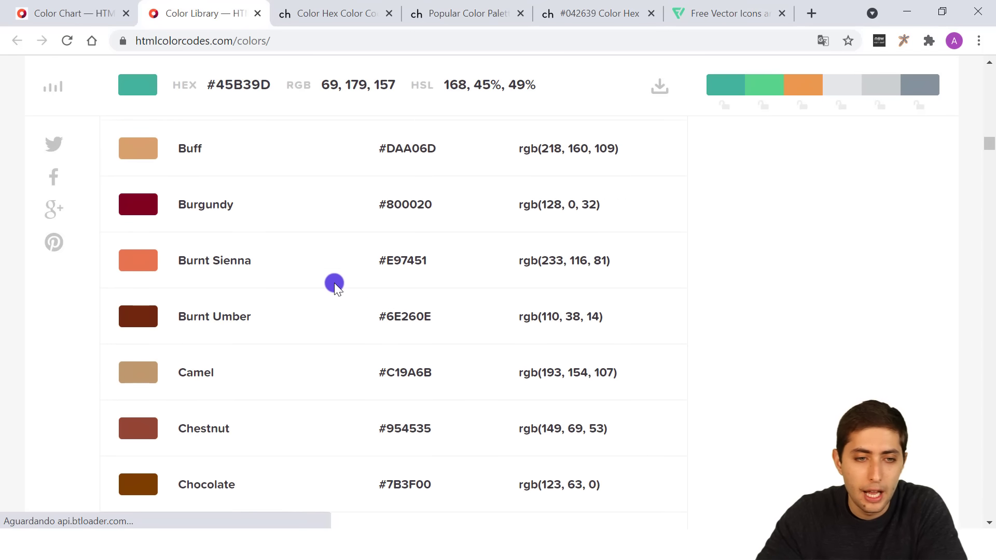
scroll(334, 282, "down", 6)
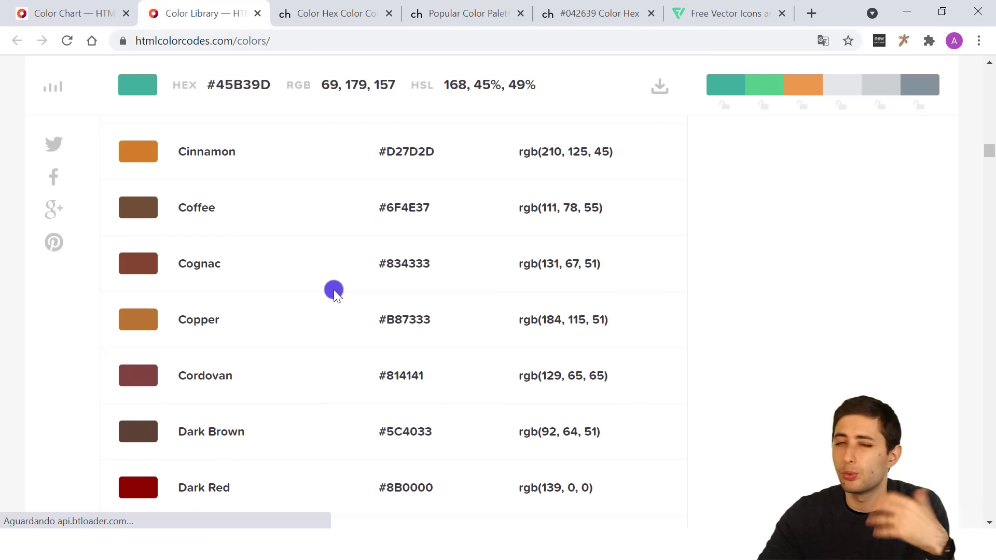
scroll(332, 293, "down", 15)
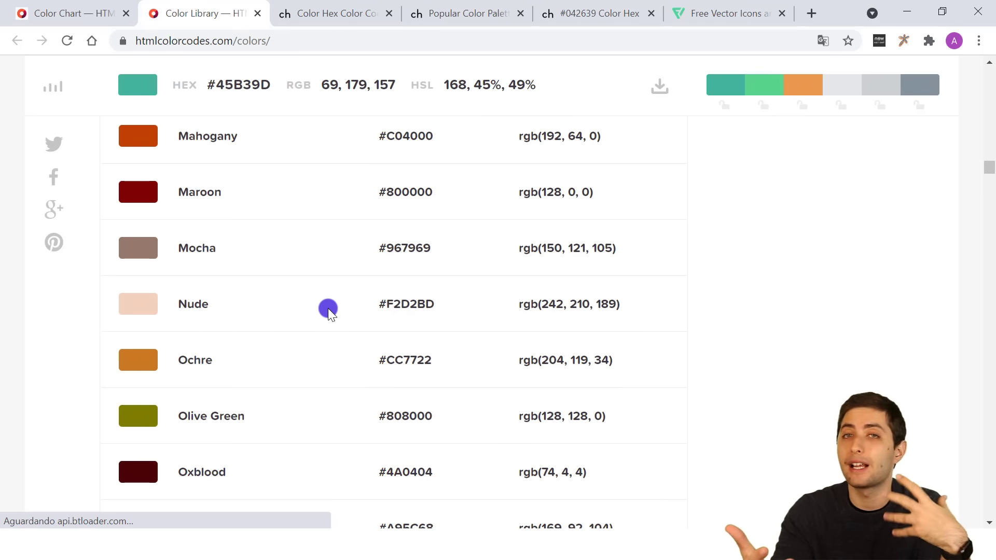
- Look over the Users Latest Favorite Colors section on color-hex.com and highlight its heading
left_click(323, 16)
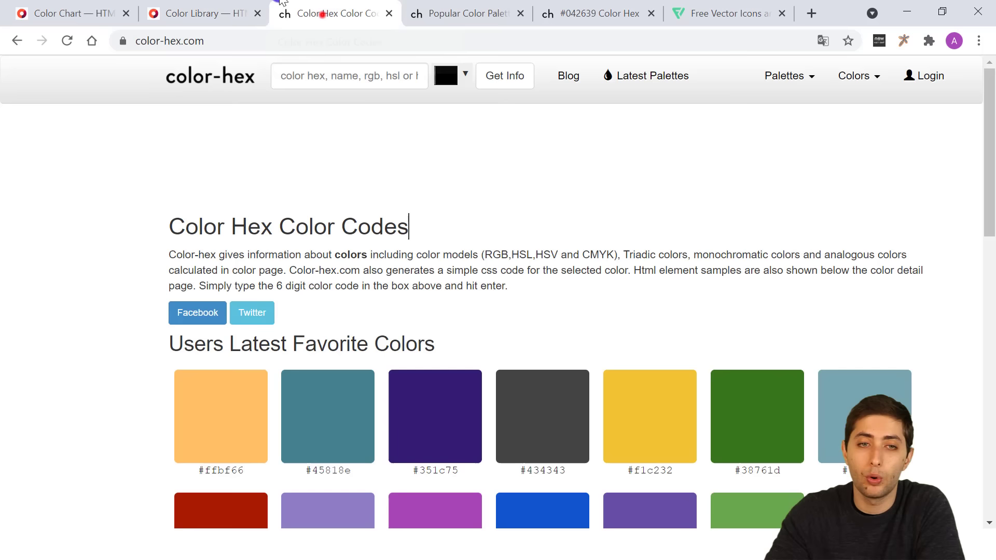
left_click(205, 36)
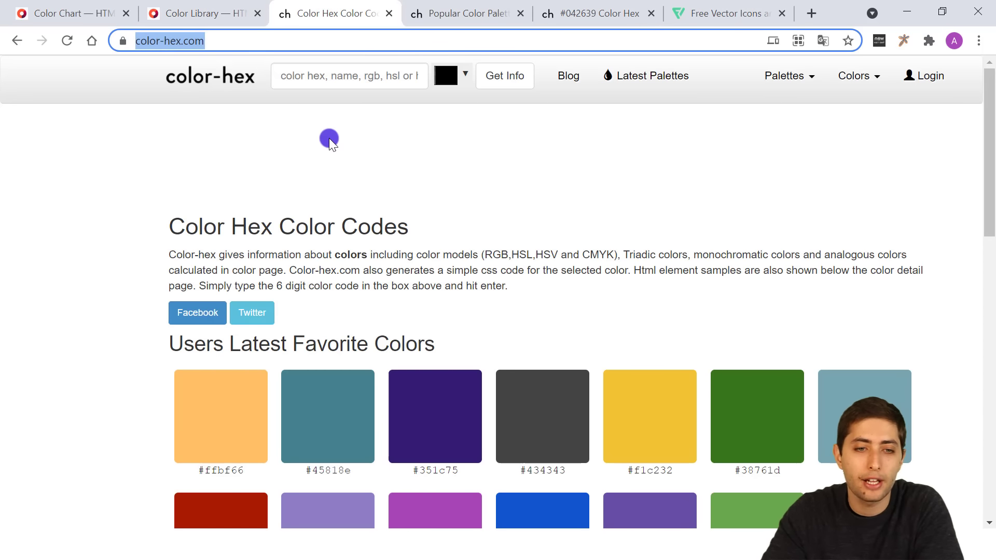
scroll(344, 172, "down", 6)
scroll(344, 176, "up", 5)
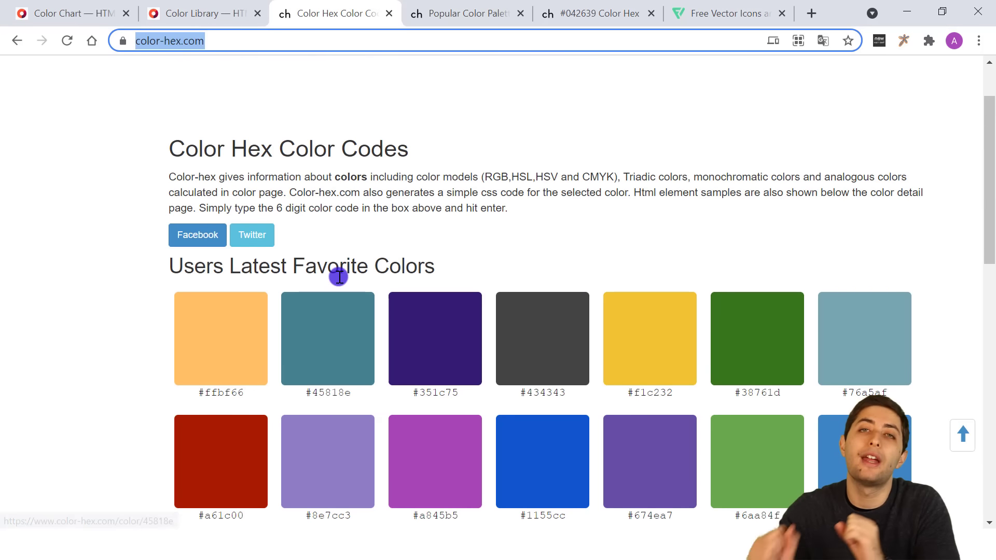
scroll(337, 276, "down", 1)
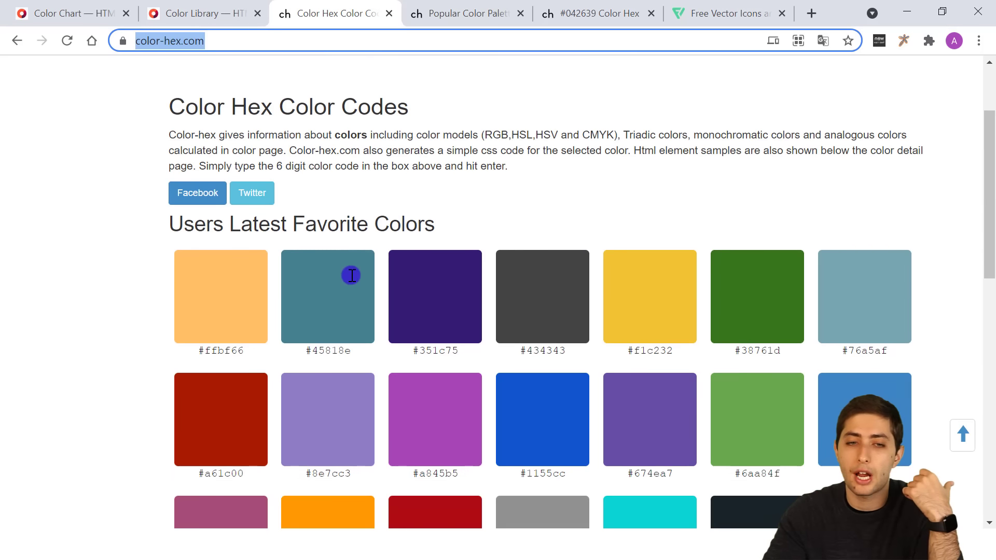
left_click_drag(168, 187, 327, 190)
left_click_drag(385, 155, 433, 192)
scroll(427, 195, "up", 3)
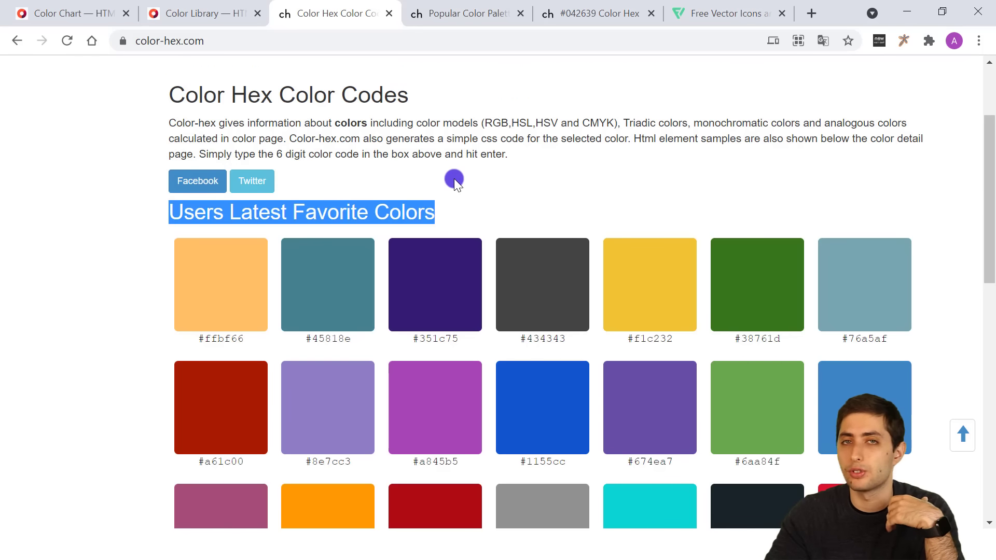
left_click(421, 311)
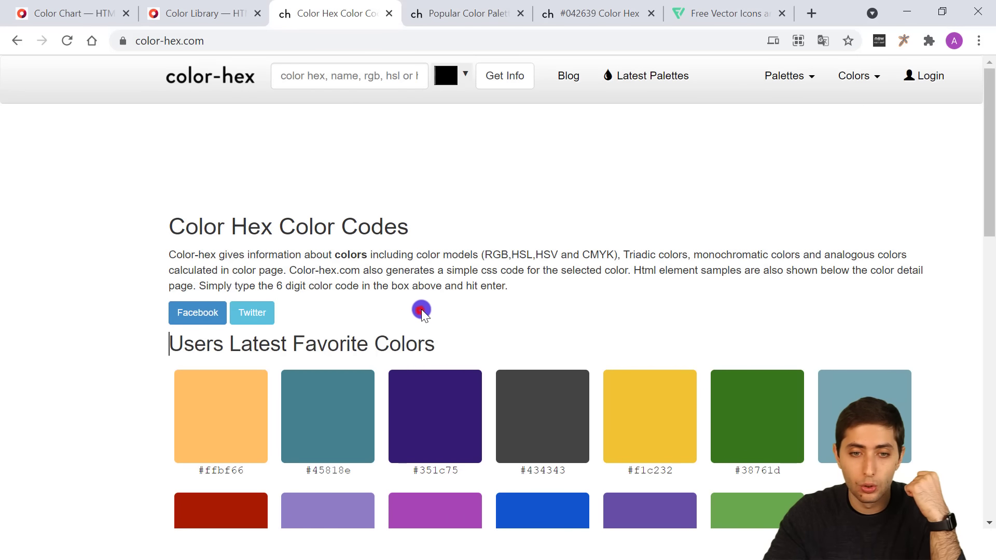
triple_click(443, 344)
- Look through the Popular Color Palettes on color-hex.com for possible dashboard color combinations
left_click(774, 78)
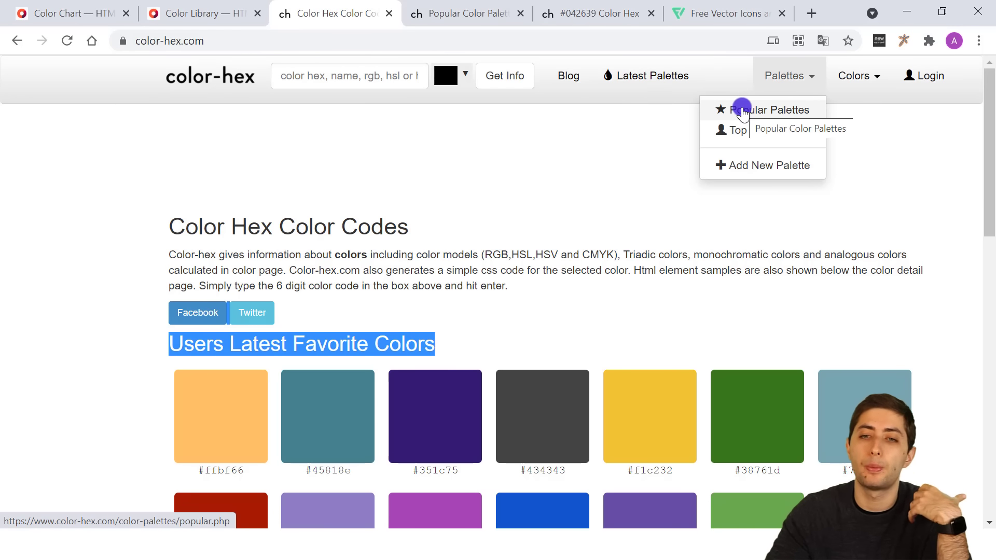
left_click(465, 6)
scroll(546, 231, "down", 2)
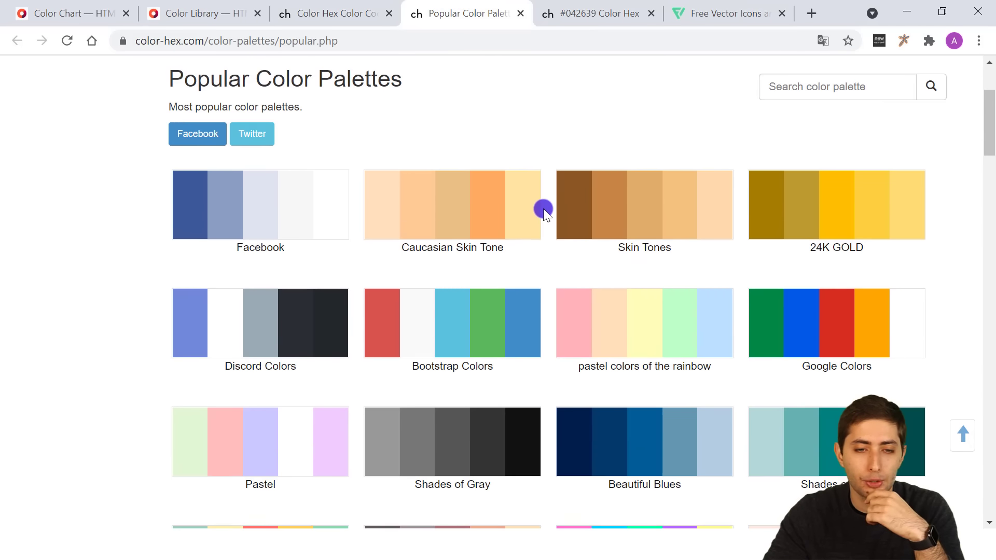
scroll(543, 209, "down", 1)
scroll(534, 205, "up", 1)
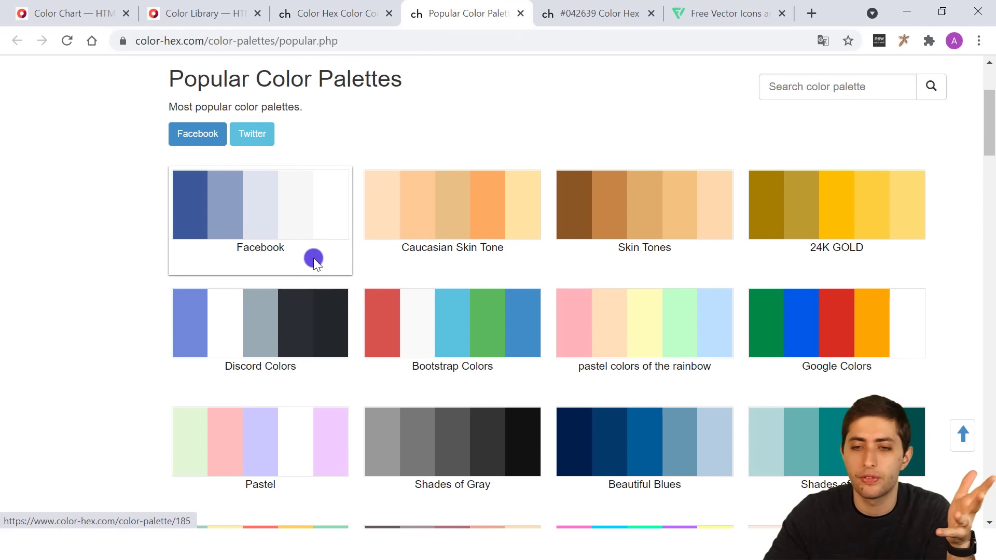
scroll(625, 267, "down", 3)
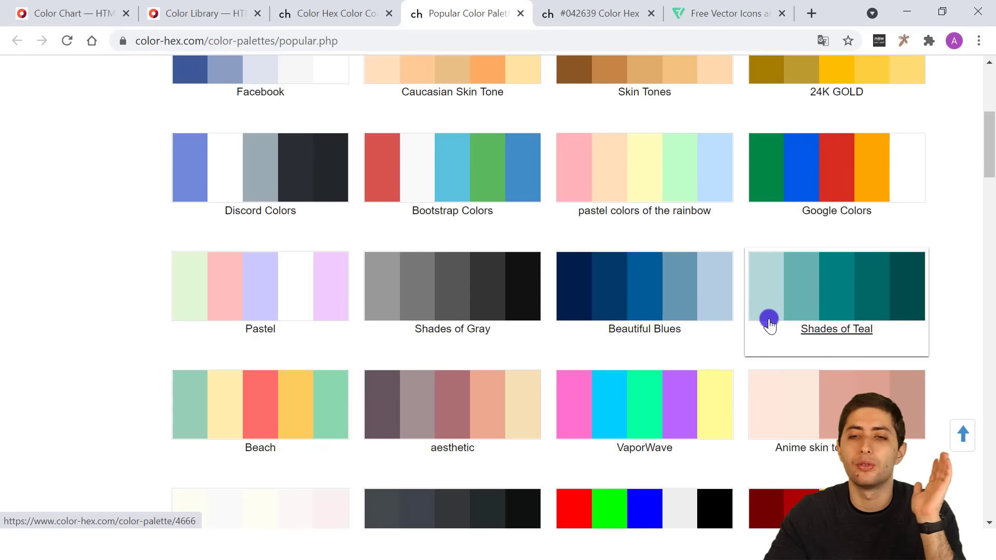
scroll(810, 334, "down", 3)
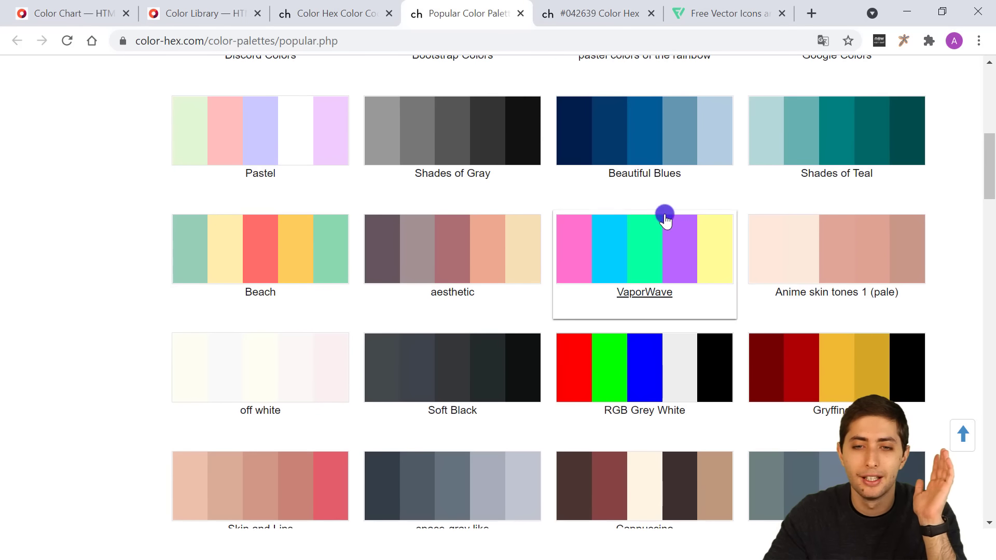
scroll(622, 163, "down", 9)
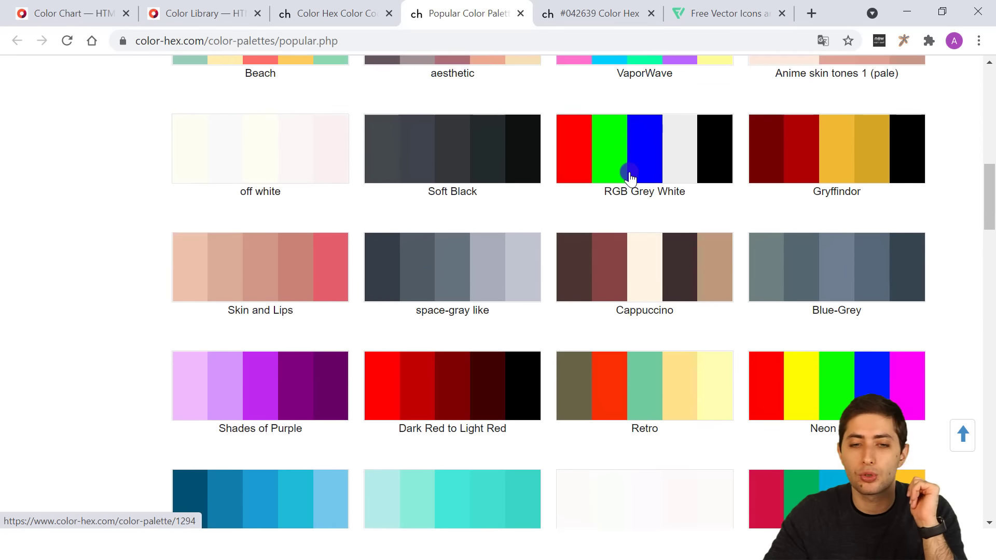
scroll(505, 240, "down", 7)
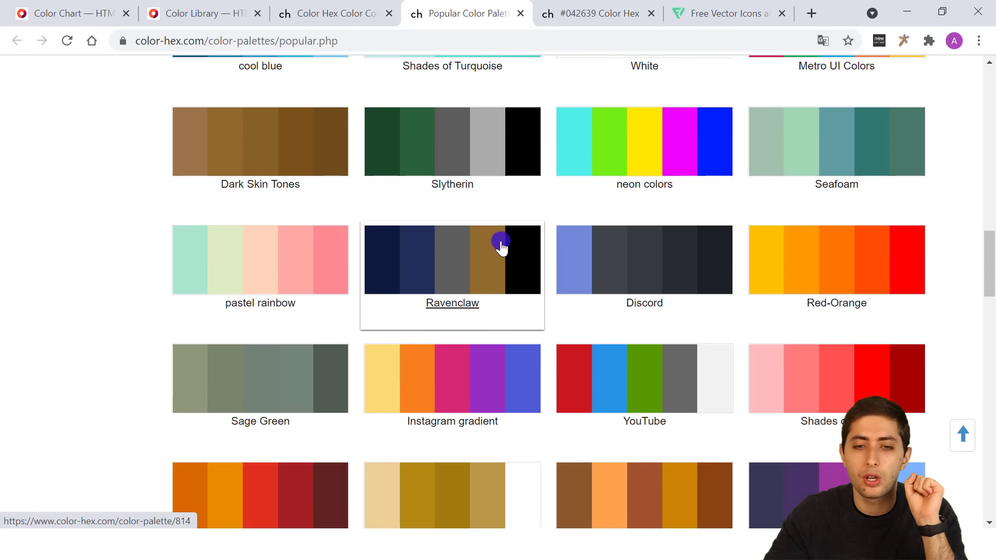
scroll(503, 238, "up", 13)
scroll(504, 239, "up", 15)
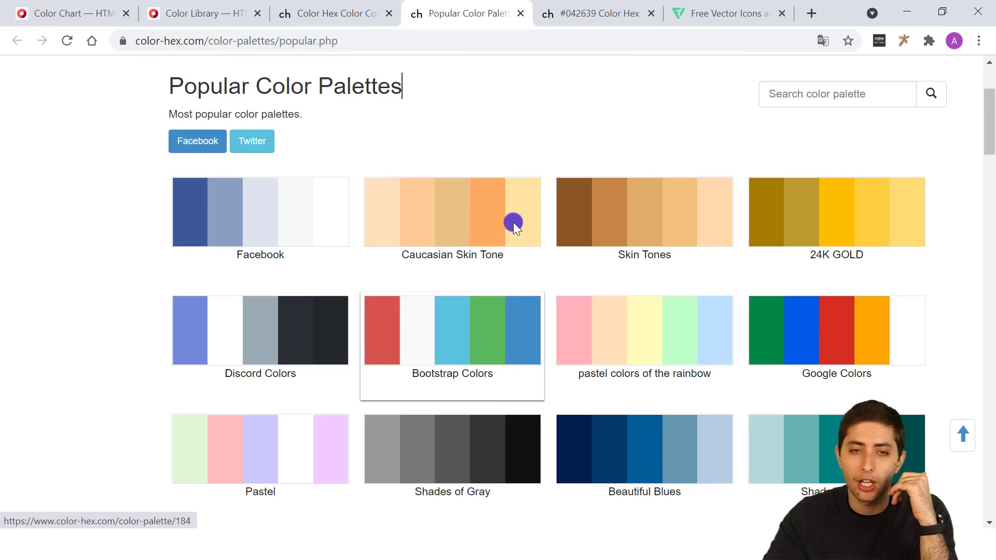
- Open the #042639 color page and examine its hex code, RGB value and color spaces
left_click(620, 8)
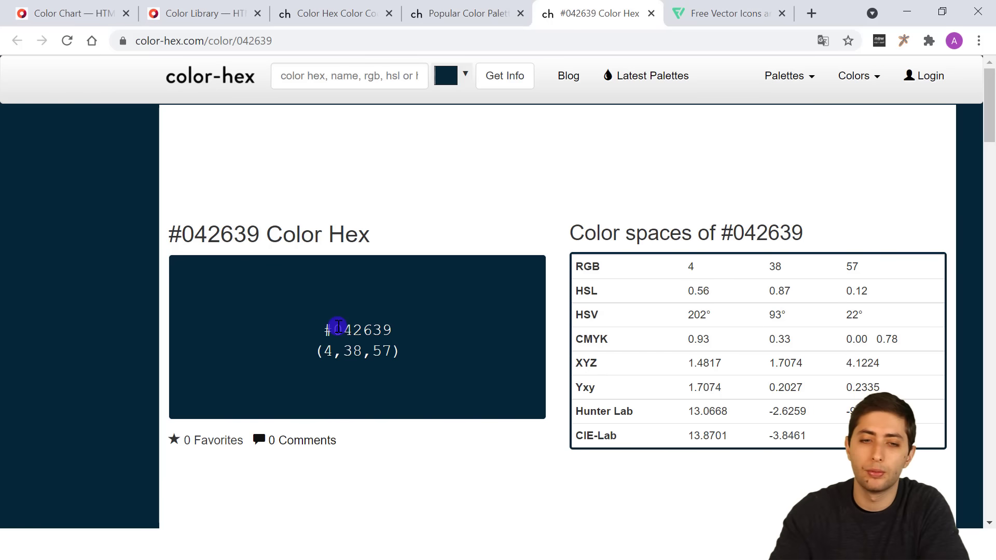
scroll(338, 327, "down", 2)
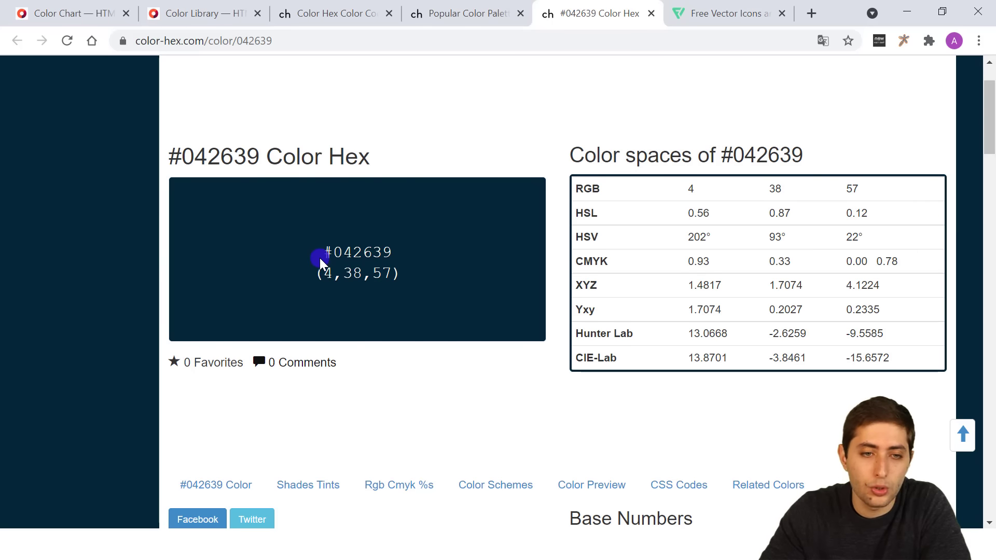
scroll(360, 213, "up", 1)
- Go back to the popular palettes, open the cool blue palette and look at its list of colors
left_click(484, 10)
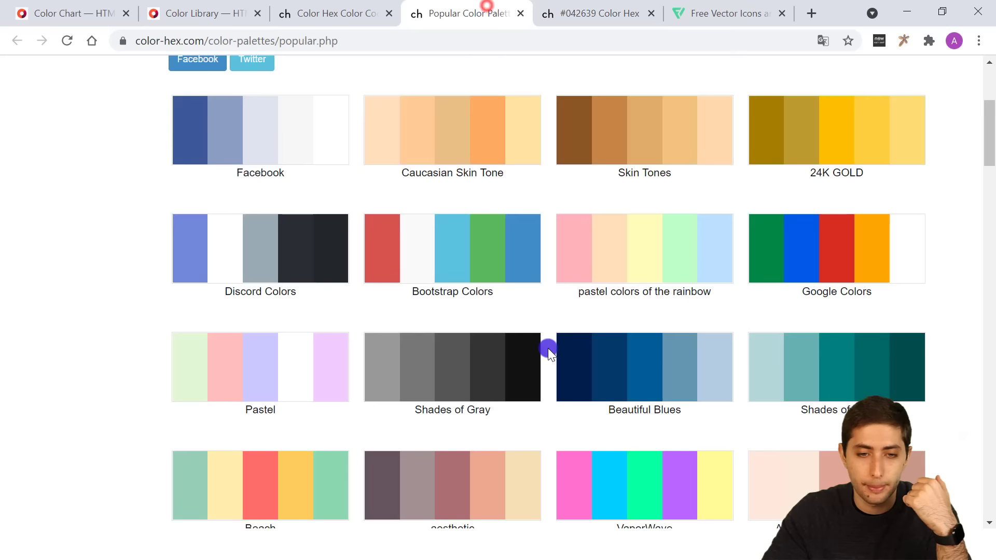
scroll(467, 321, "down", 2)
scroll(411, 299, "down", 12)
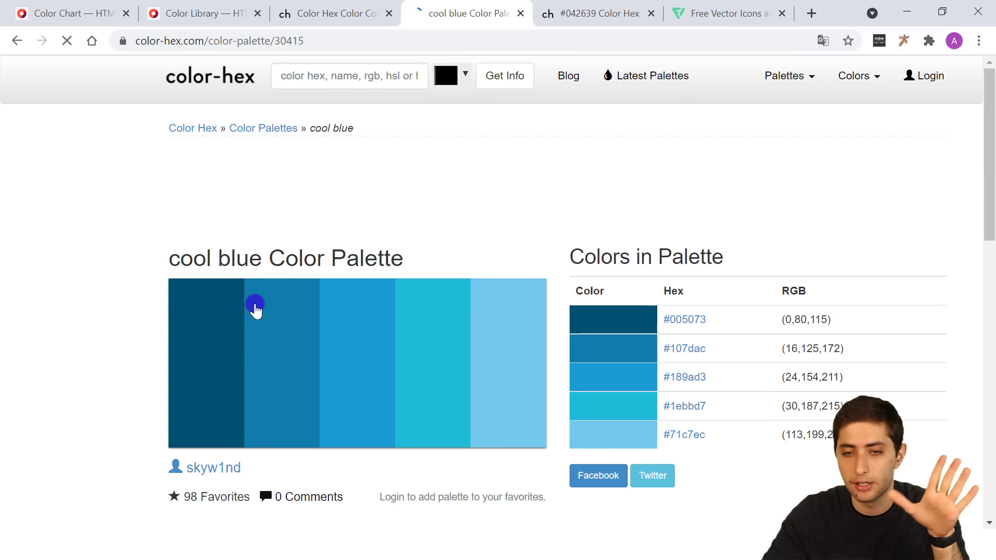
scroll(589, 291, "down", 3)
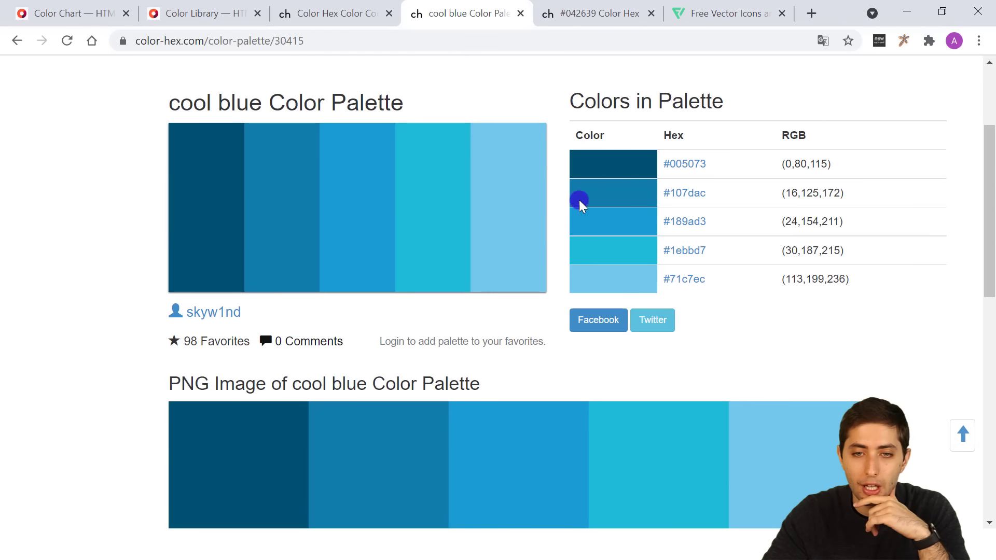
- Open the #005073 color from the cool blue palette and highlight its hex code
left_click(679, 165)
scroll(556, 239, "down", 2)
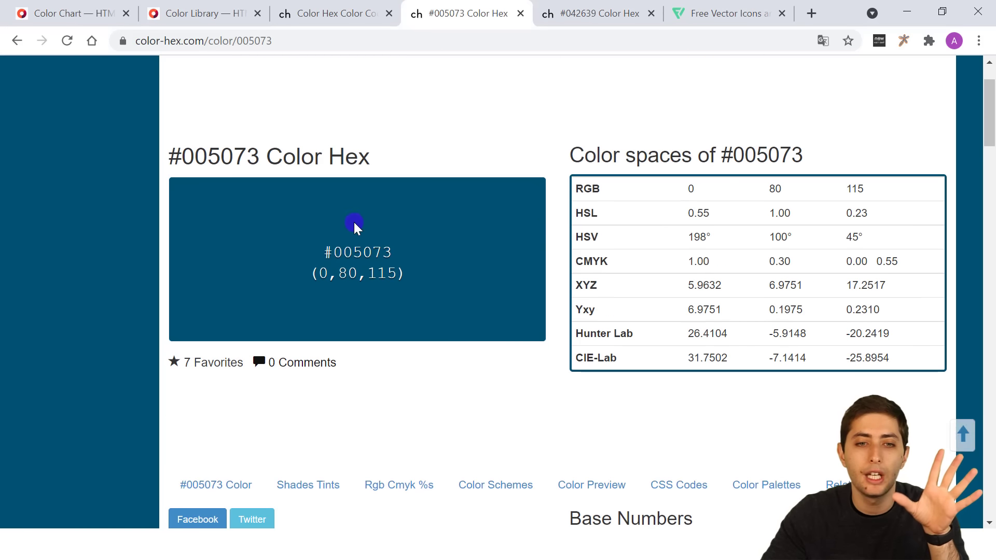
left_click_drag(323, 252, 405, 247)
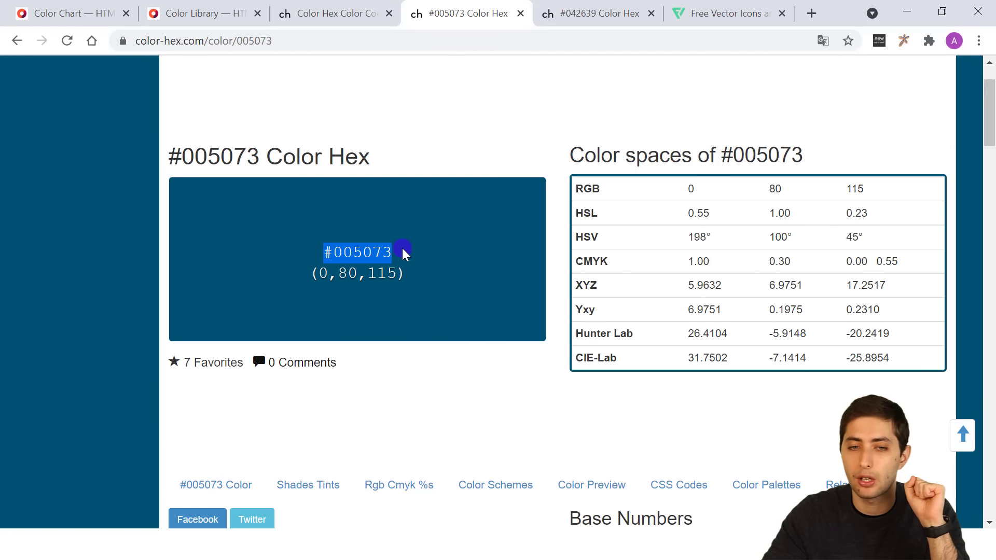
left_click(403, 252)
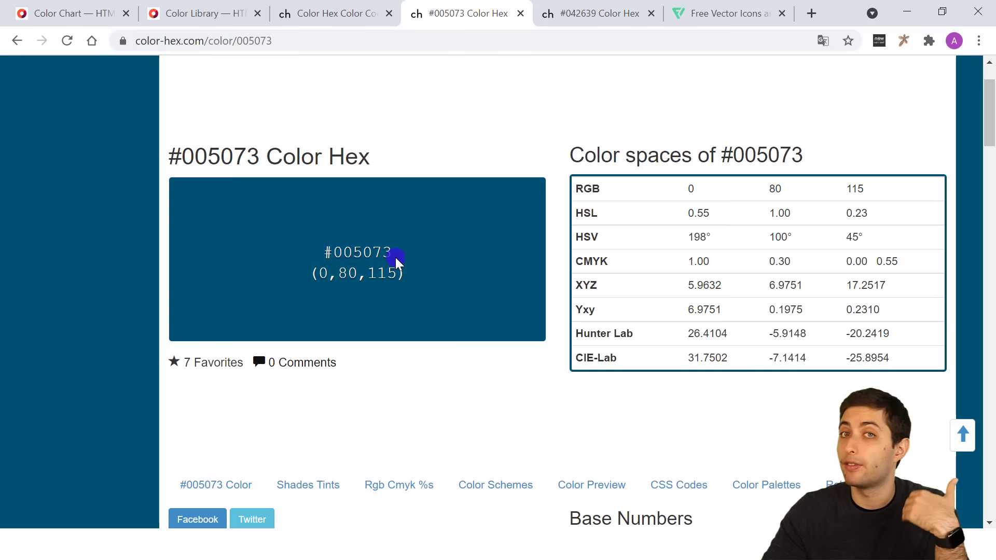
- Return to the #042639 color page and highlight its hex code in the color swatch
left_click(553, 8)
left_click_drag(319, 330, 409, 332)
scroll(393, 288, "down", 1)
left_click(372, 270)
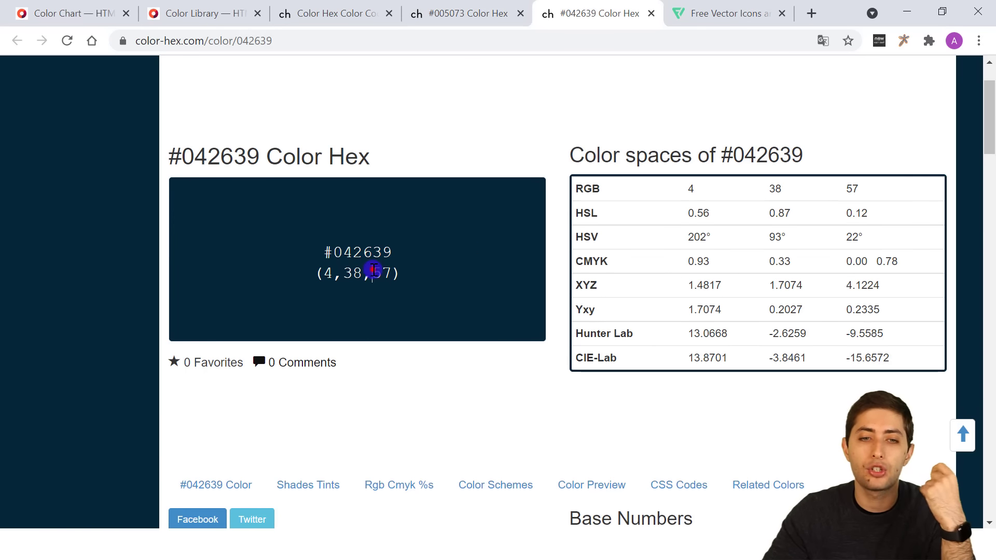
left_click_drag(318, 253, 393, 264)
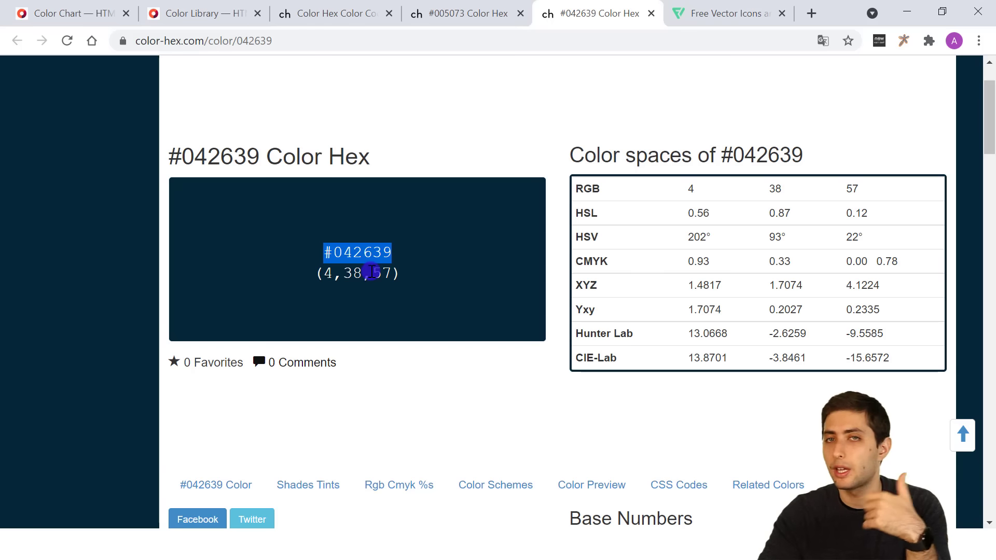
left_click(324, 254)
left_click_drag(324, 254, 391, 255)
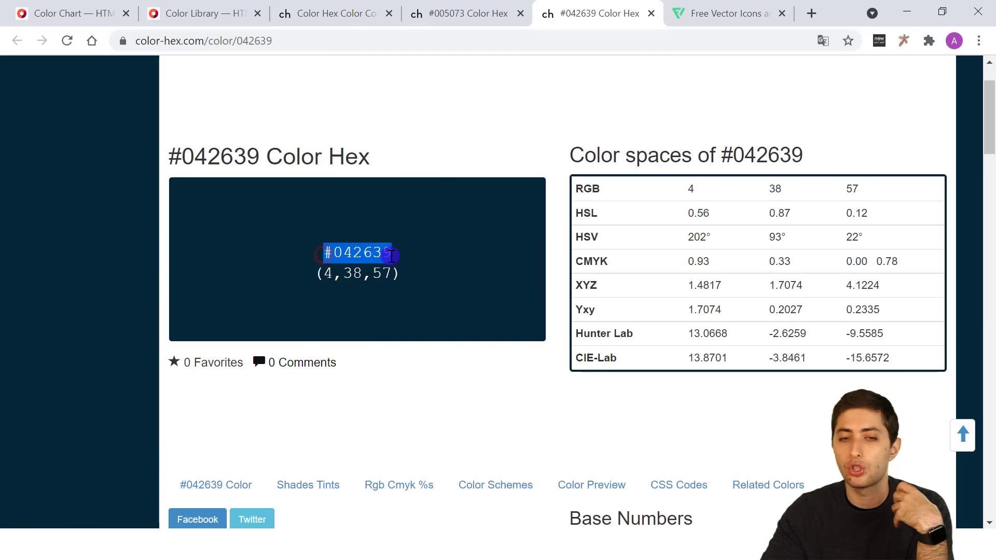
- Highlight the RGB value (4,38,57) and the hex code #042639 in turn to compare the two color notations
left_click_drag(316, 274, 401, 273)
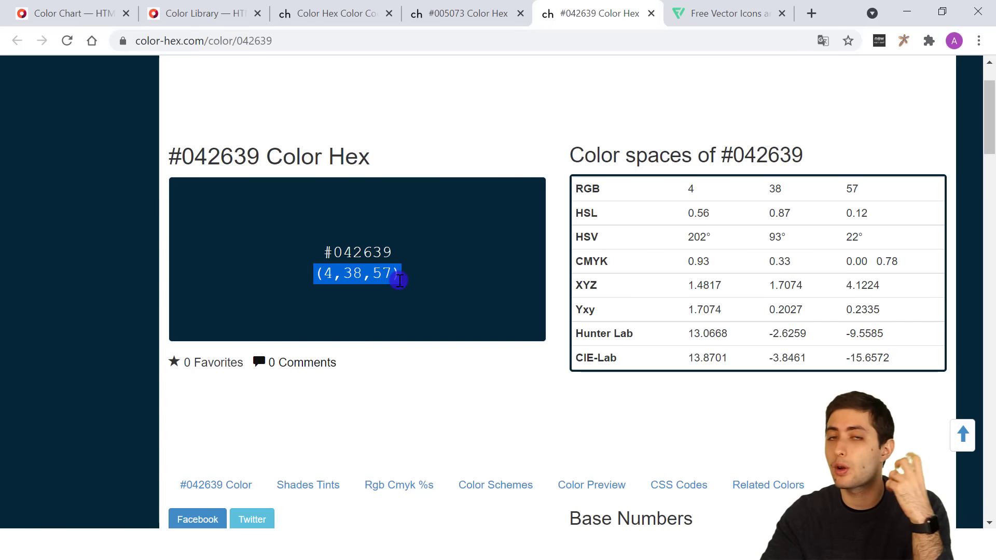
left_click(353, 275)
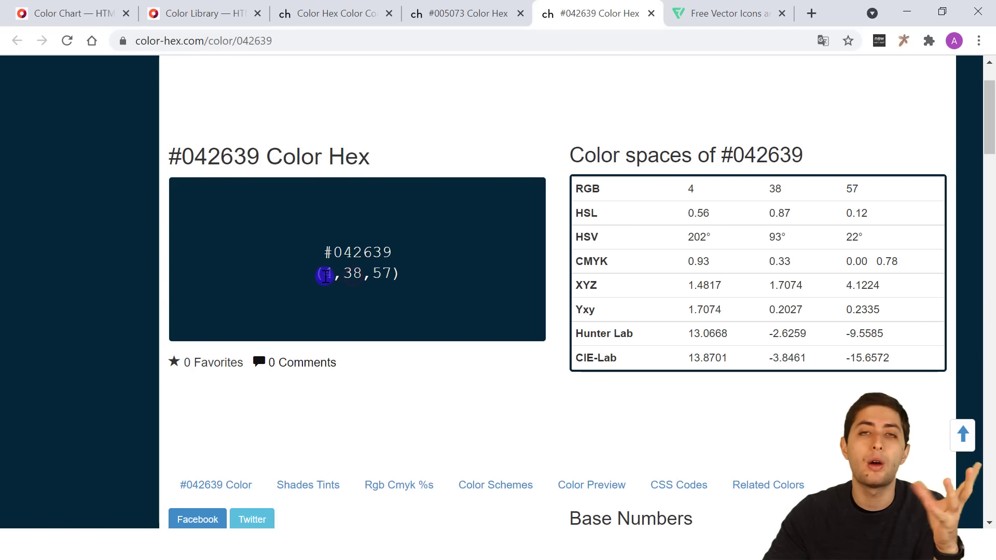
left_click_drag(321, 254, 396, 267)
left_click_drag(314, 274, 402, 270)
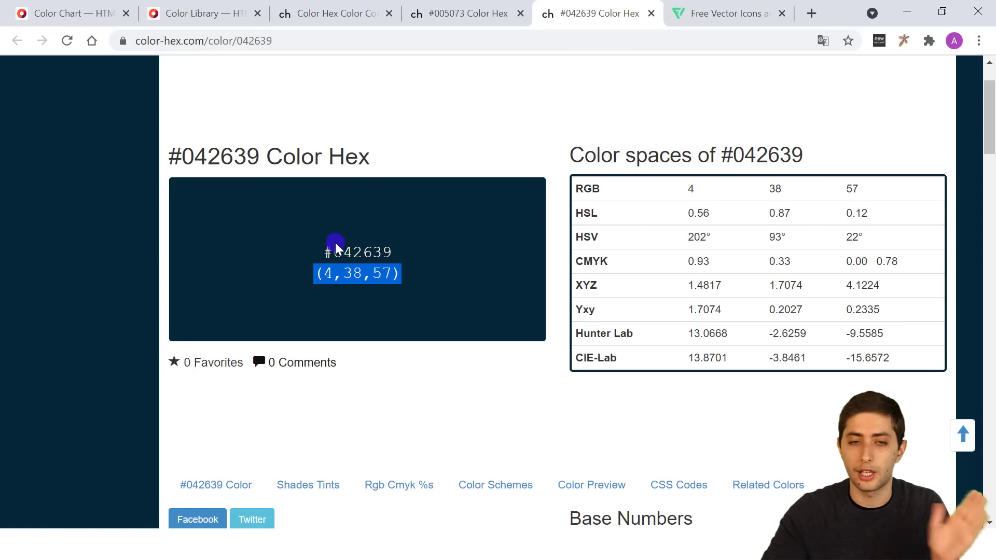
left_click_drag(329, 252, 396, 262)
left_click_drag(310, 274, 406, 270)
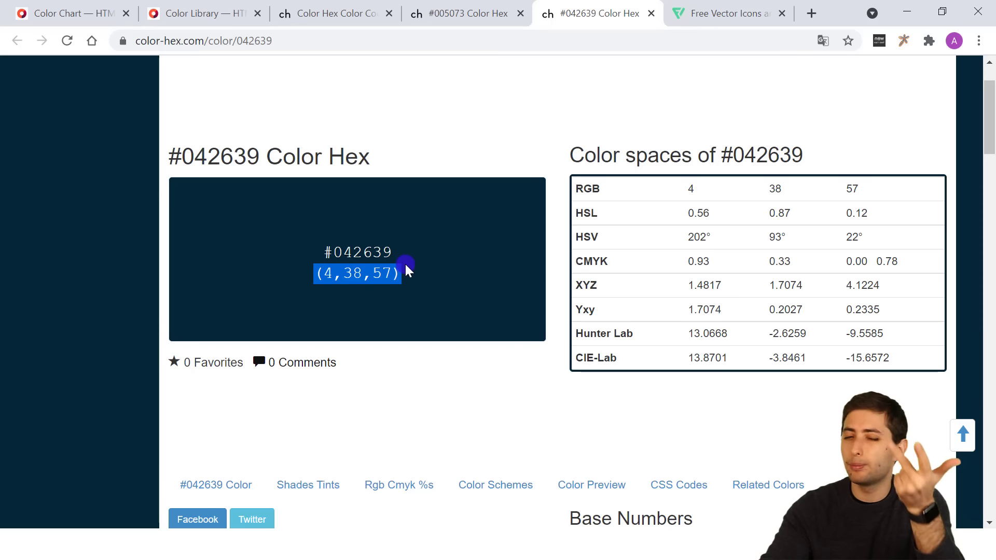
left_click(359, 297)
left_click_drag(317, 274, 388, 280)
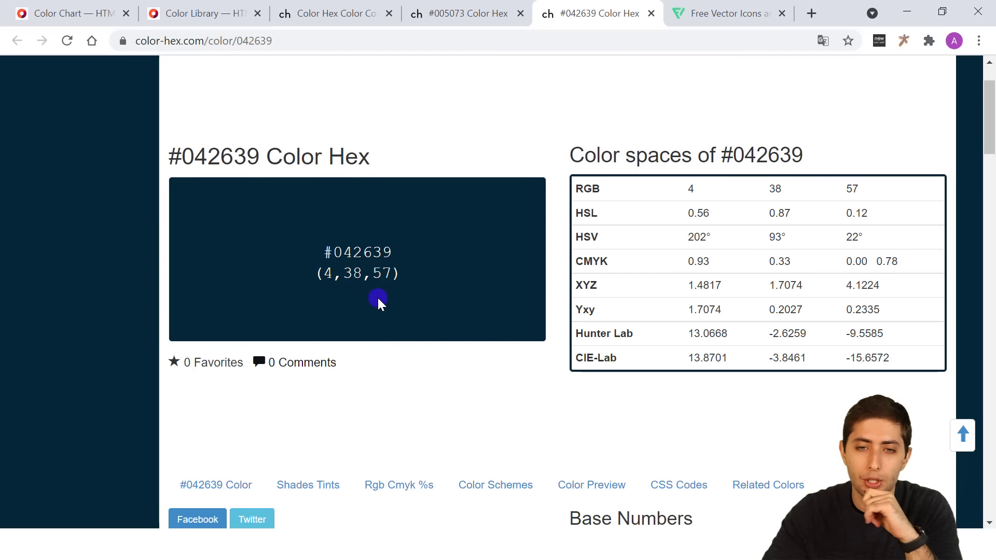
- Look over the shades and tints of #042639, and select the hex code in the main color swatch
scroll(381, 297, "down", 5)
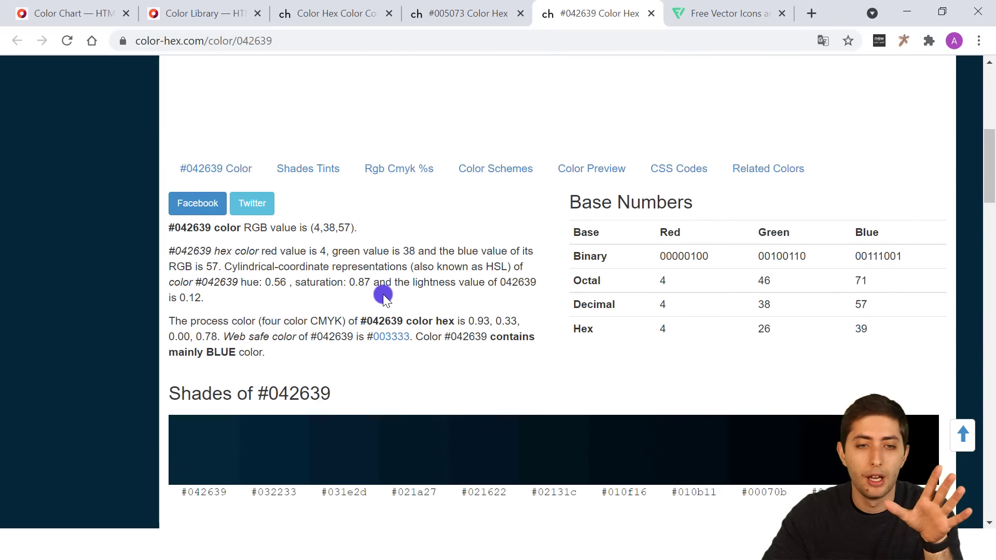
scroll(383, 294, "down", 4)
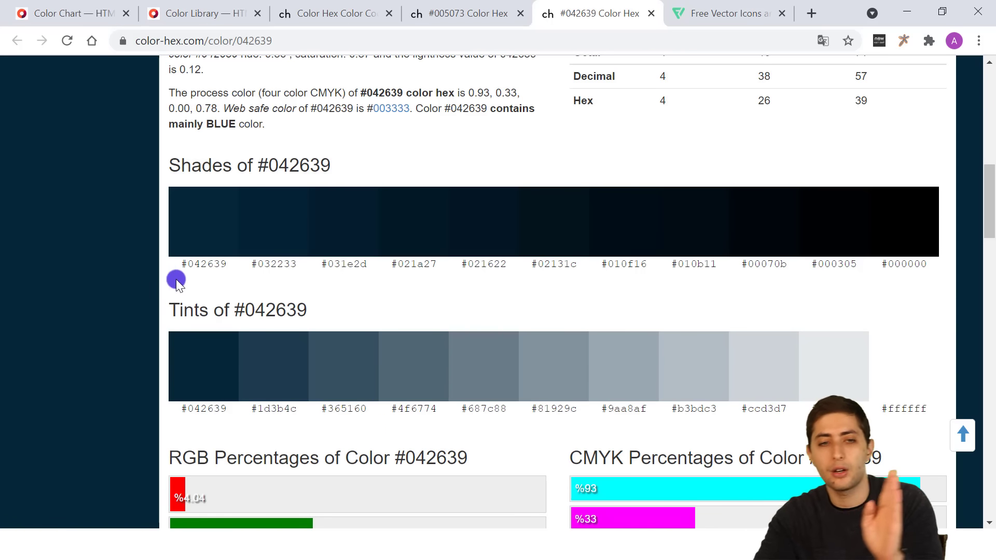
scroll(281, 271, "up", 10)
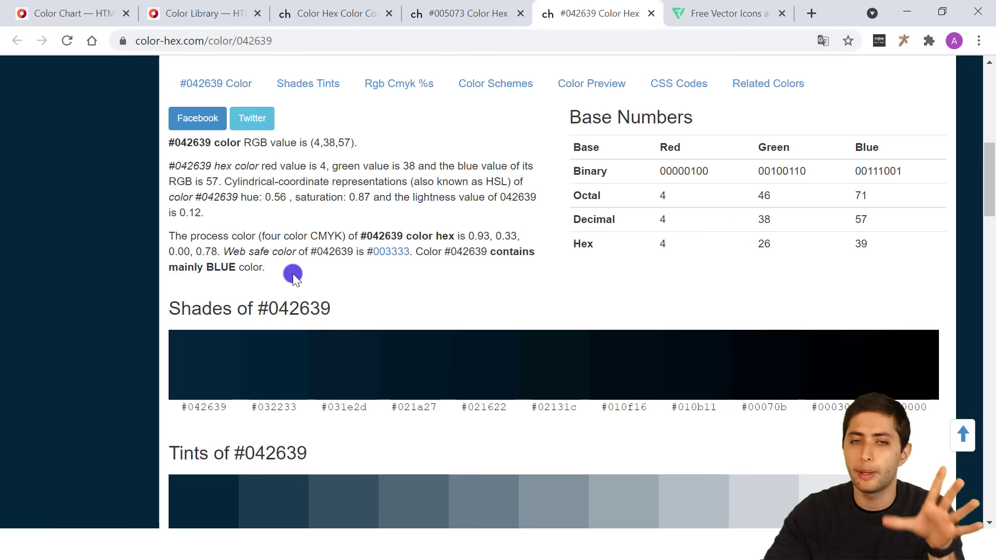
left_click_drag(327, 330, 394, 332)
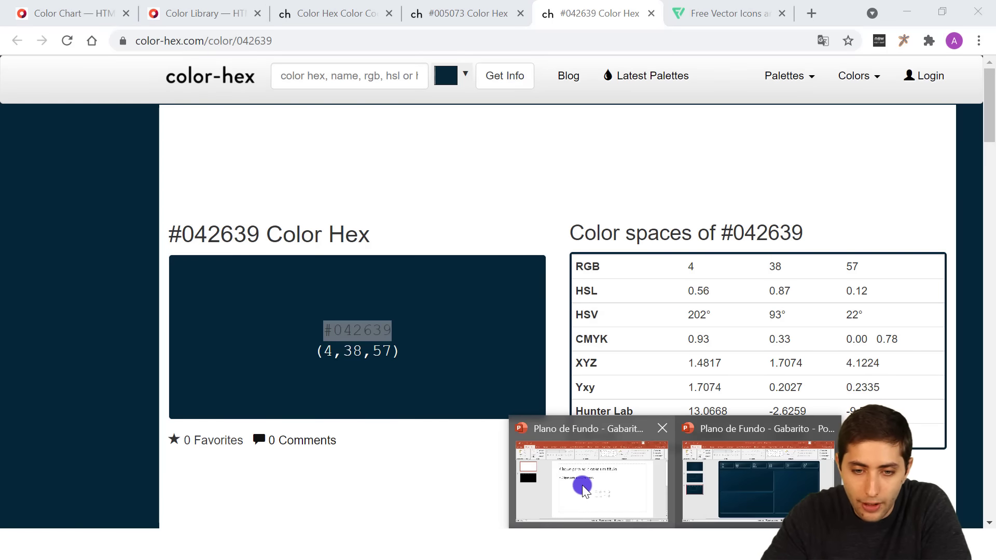
- Switch to PowerPoint, view the finished background in Plano de Fundo - Gabarito and return to Plano de Fundo - Gabarito - Do Zero
left_click(582, 485)
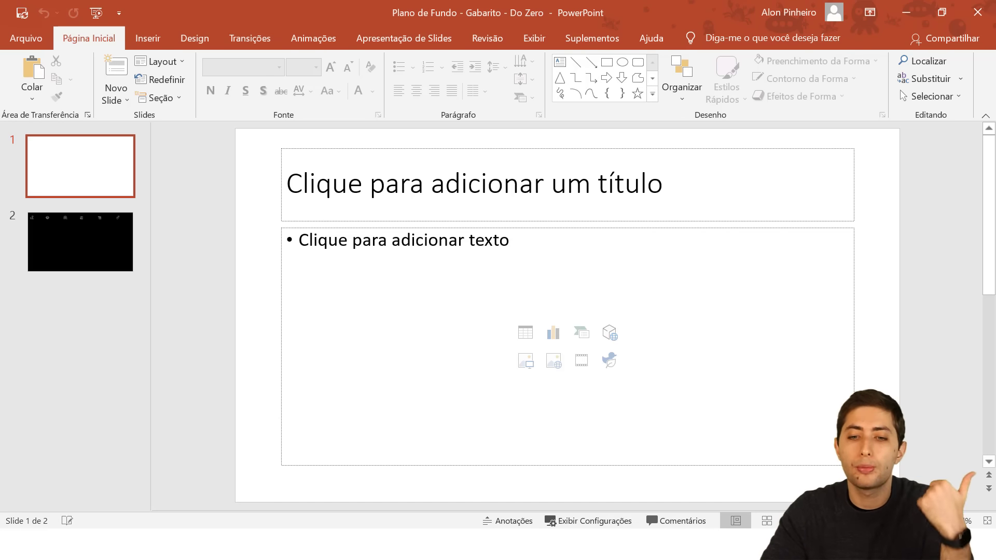
left_click(714, 516)
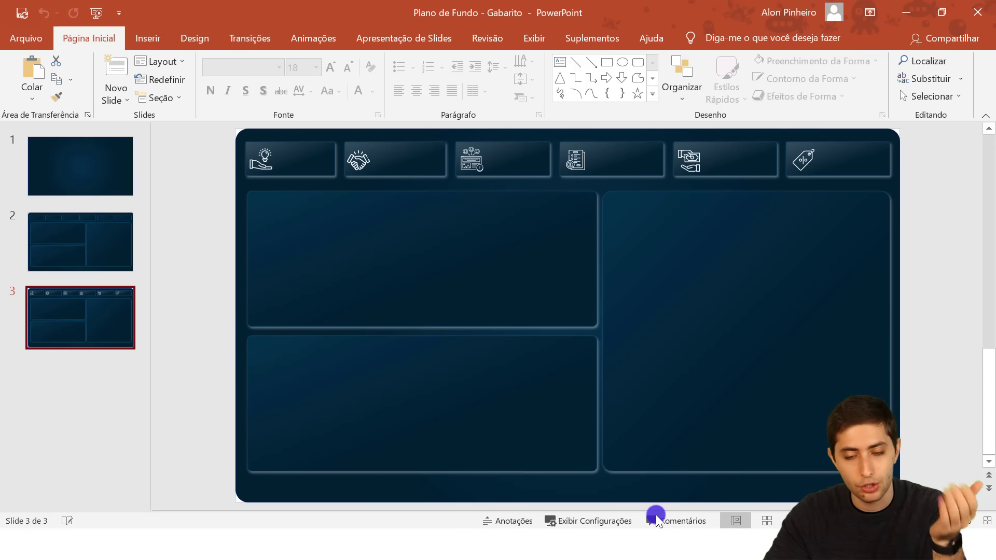
left_click(673, 542)
left_click(585, 483)
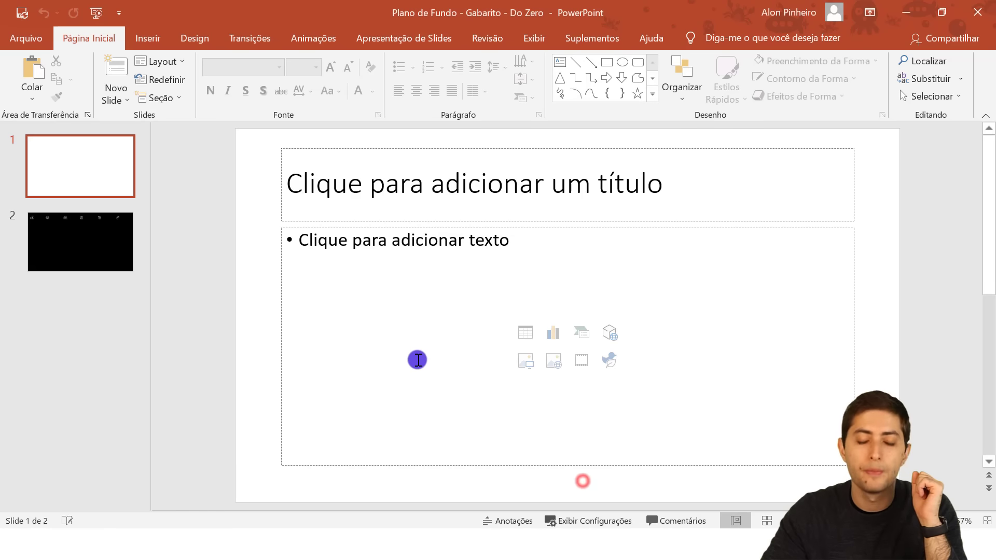
- Delete the title and text placeholders from slide 1 to leave it blank
left_click(75, 147)
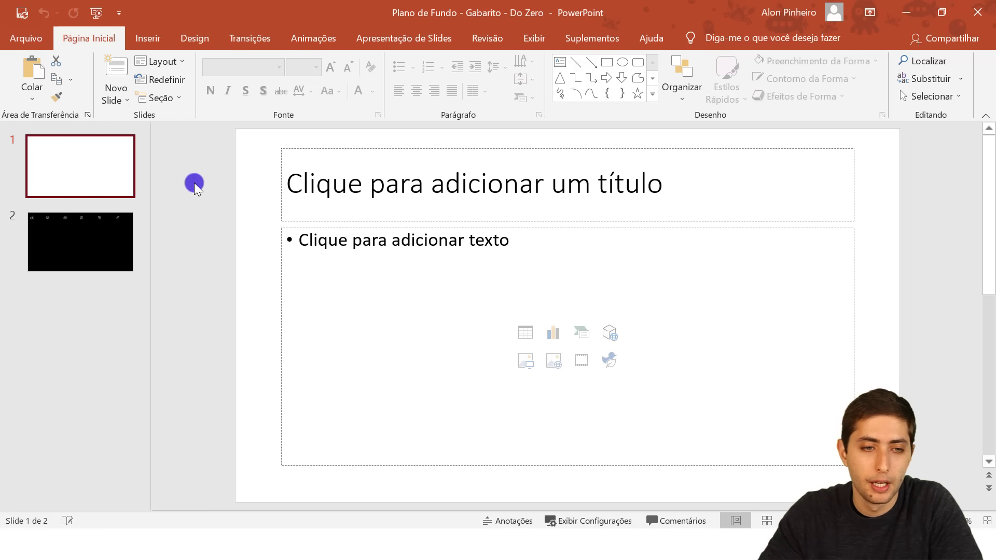
left_click(336, 146)
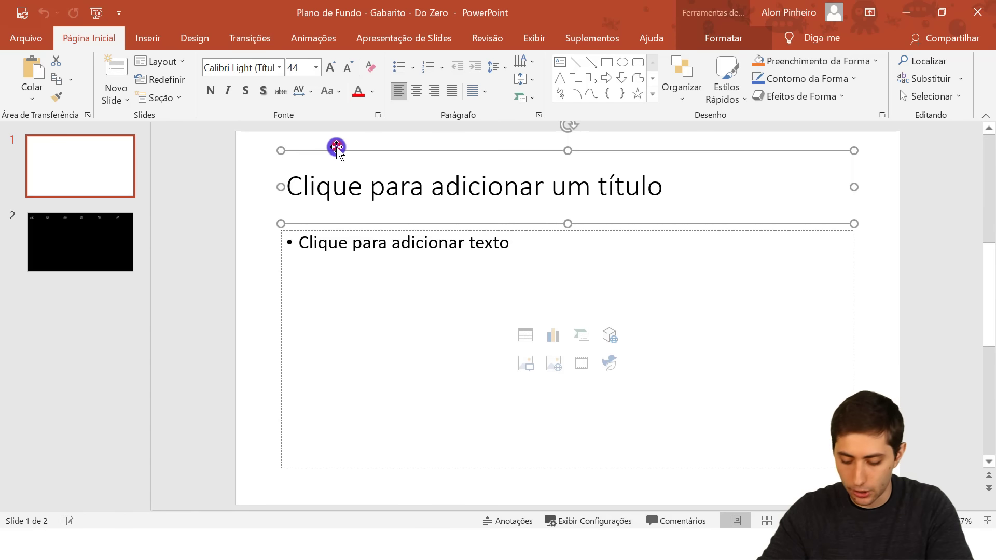
key("Delete")
left_click(338, 226)
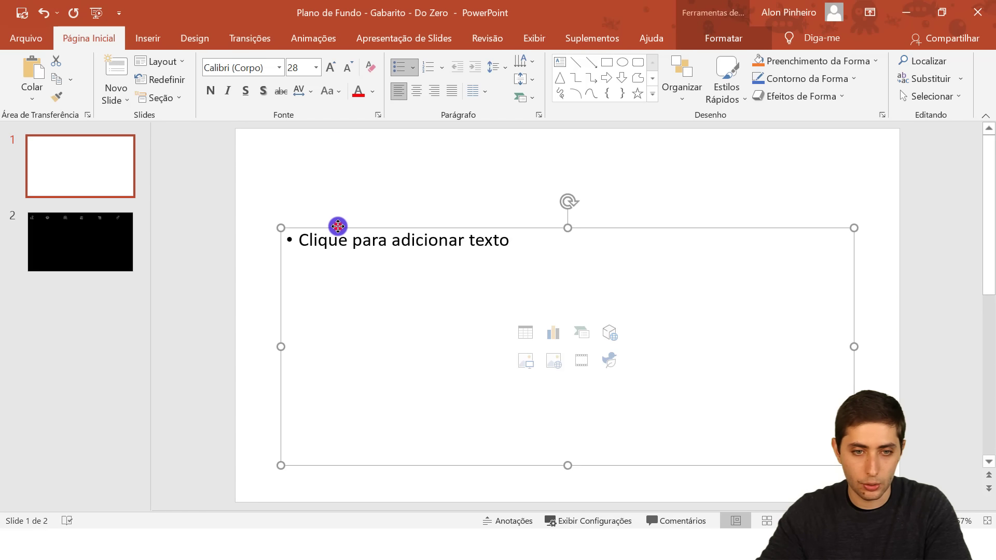
key("Delete")
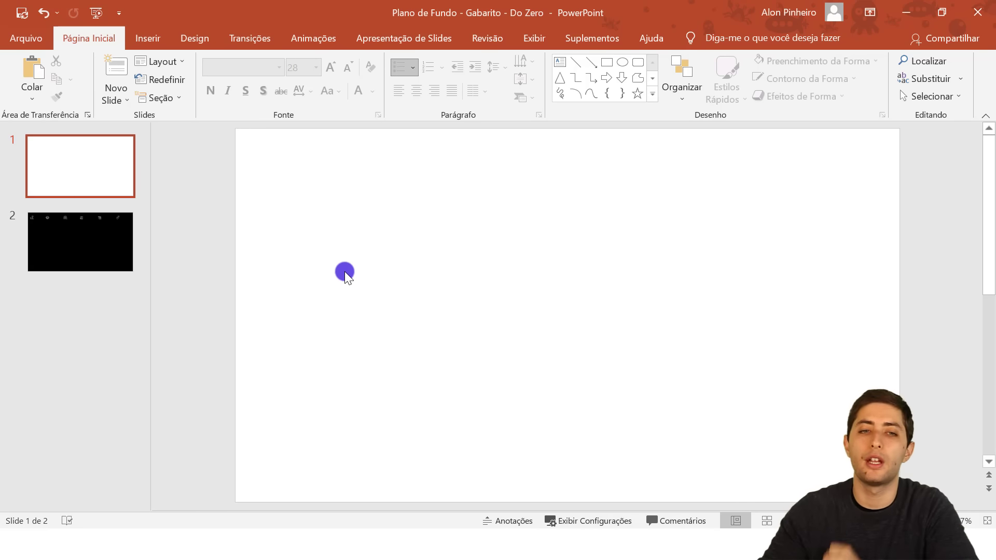
- Review the finished layout in Plano de Fundo - Gabarito and the Relatório Projetos page in Power BI, and return to the Do Zero presentation
left_click(153, 39)
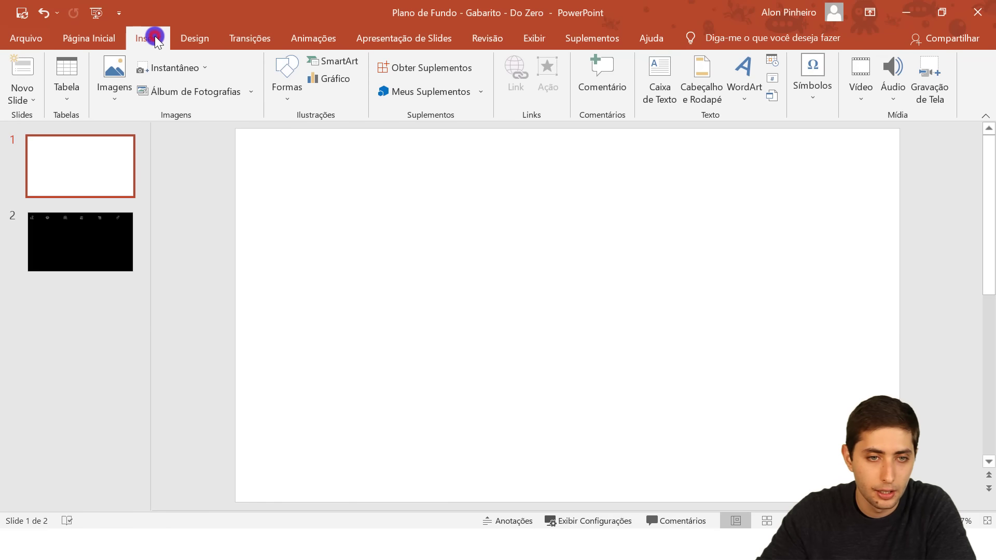
left_click(280, 82)
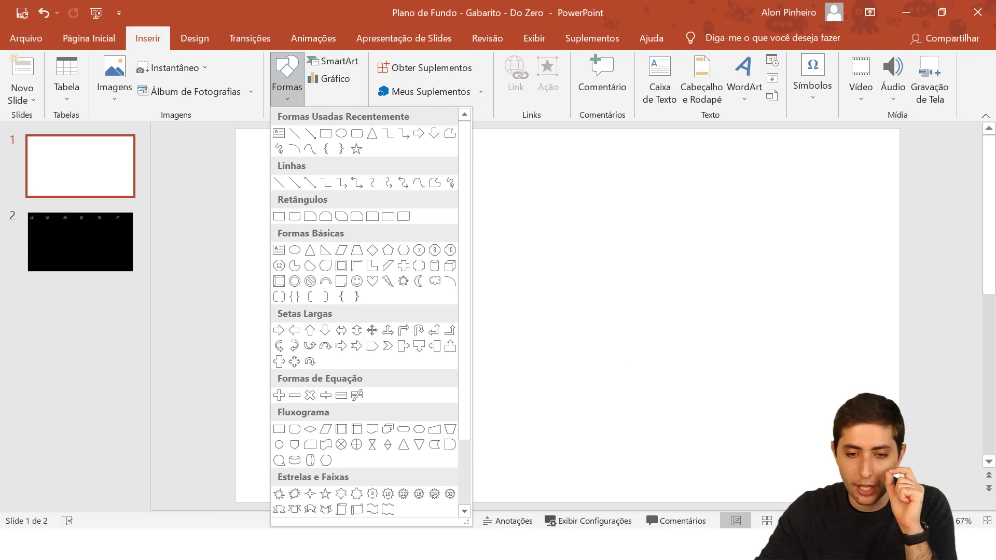
mouse_move(597, 545)
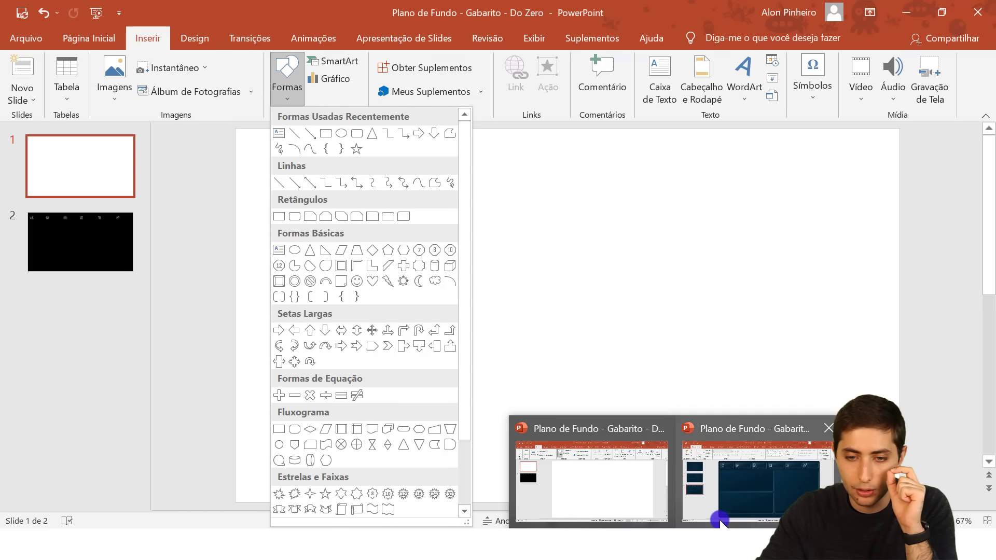
left_click(717, 520)
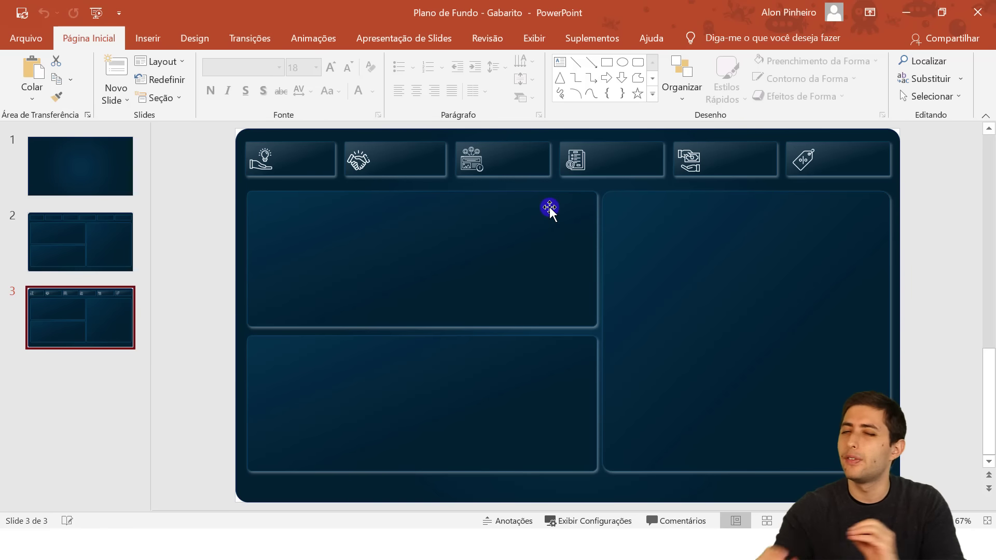
key("alt+Tab")
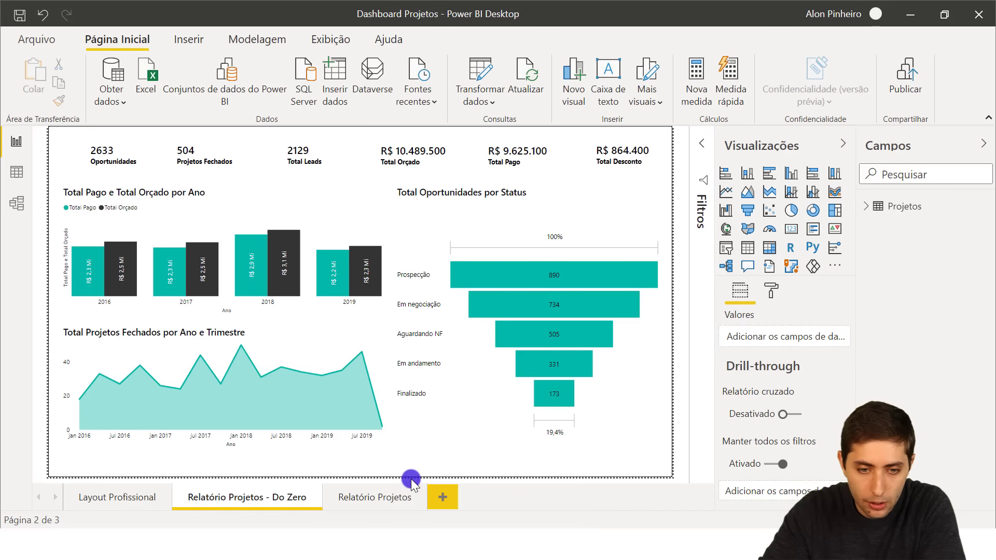
left_click(393, 496)
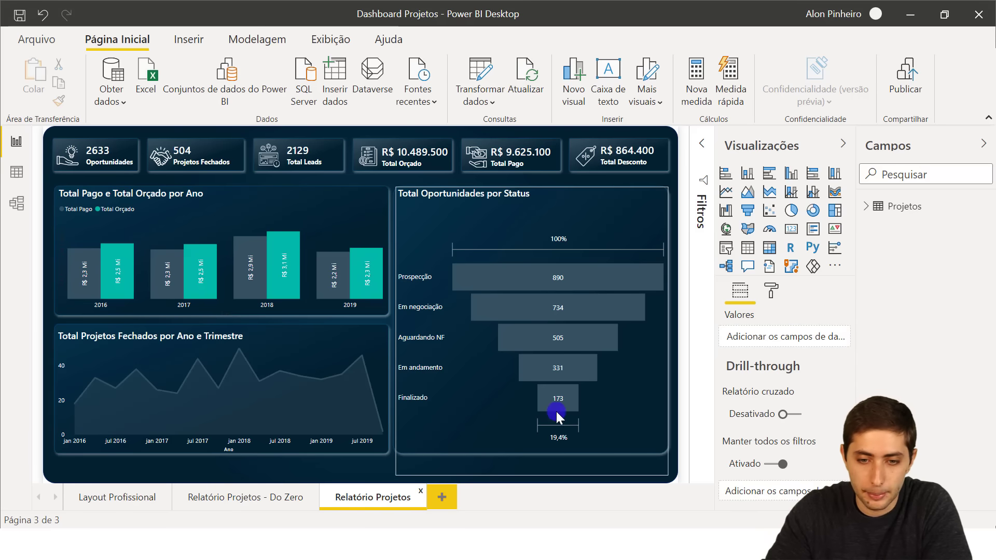
left_click(596, 502)
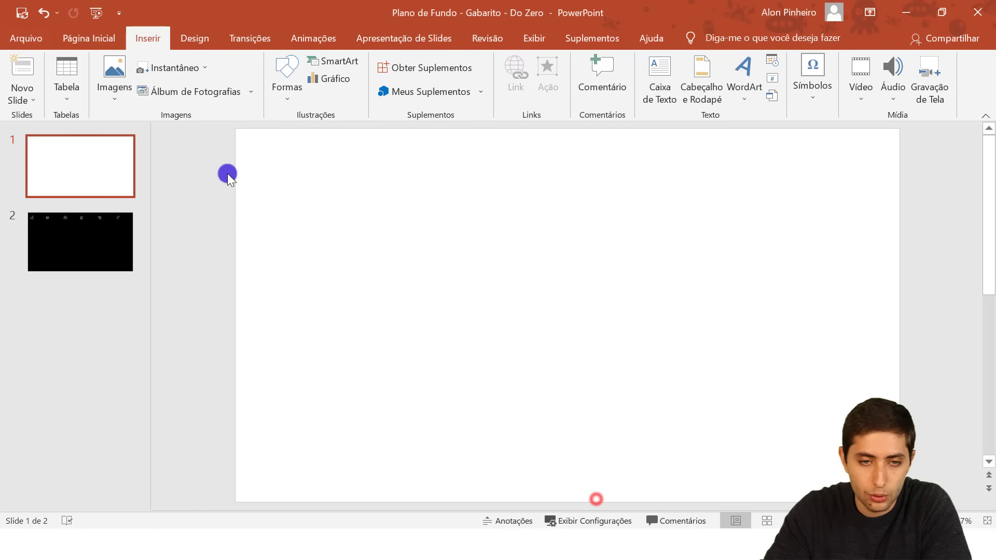
- Draw a rounded rectangle covering the whole blank slide, 19,05 cm high and 33,87 cm wide
left_click(294, 103)
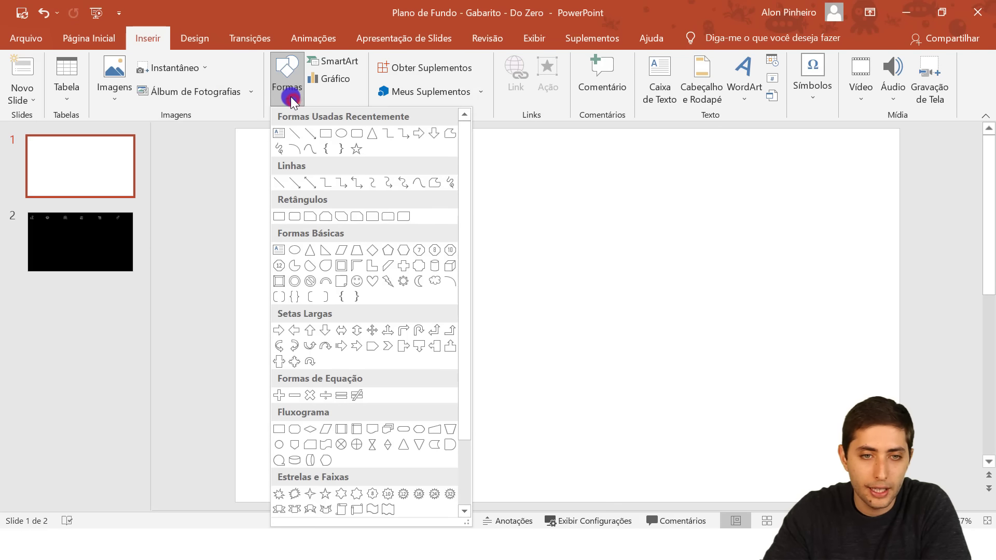
left_click(357, 134)
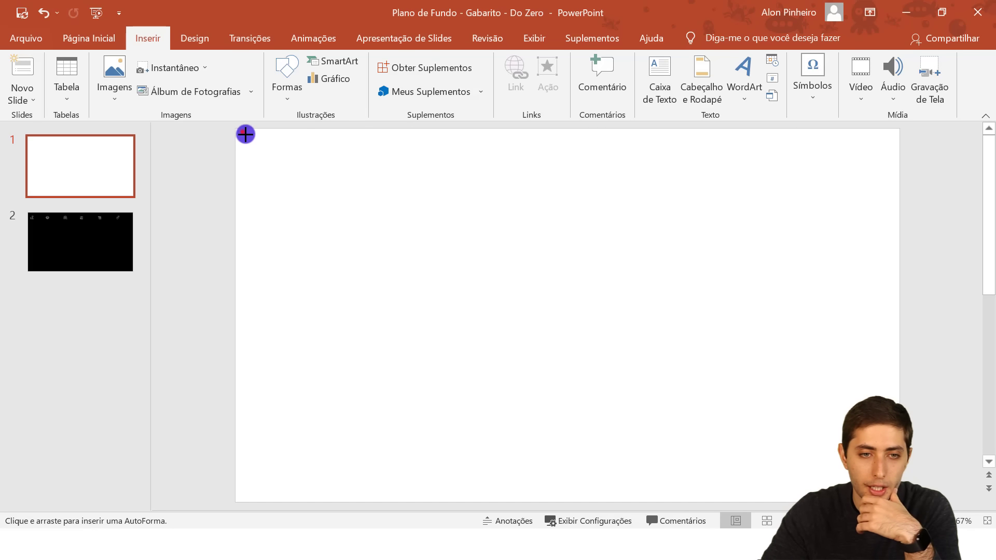
mouse_move(245, 134)
left_mouse_down()
mouse_move(785, 405)
mouse_move(847, 489)
mouse_move(897, 502)
left_mouse_up()
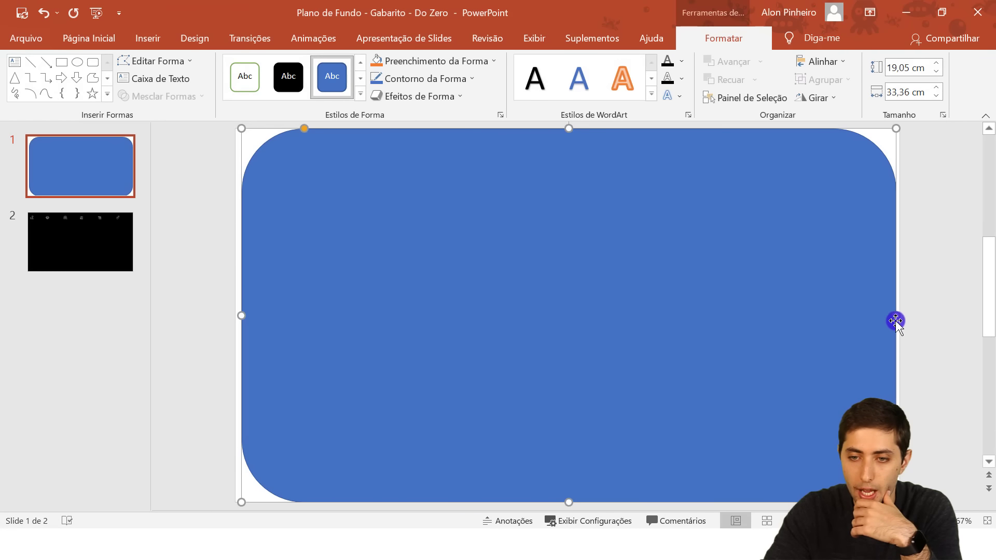
left_click_drag(894, 320, 900, 318)
left_click_drag(241, 314, 235, 314)
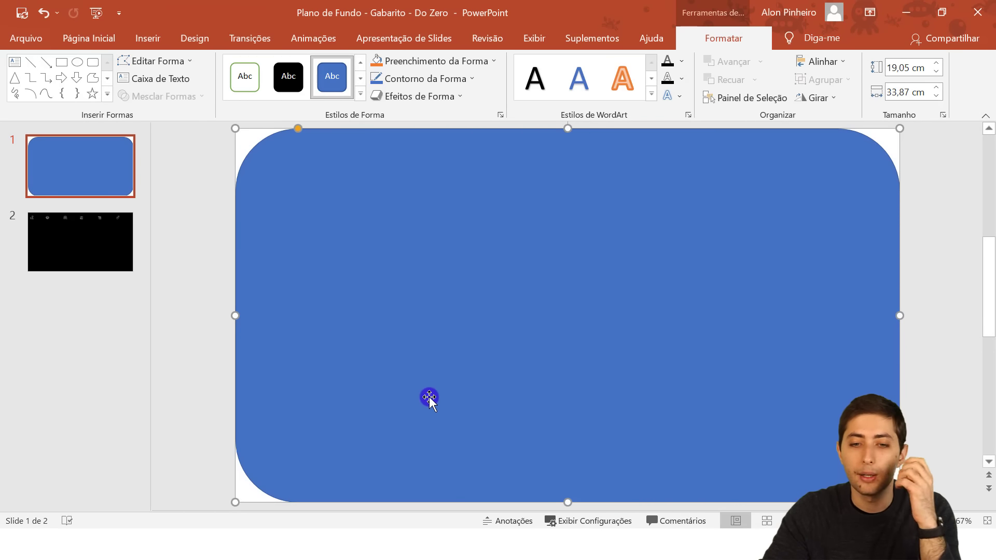
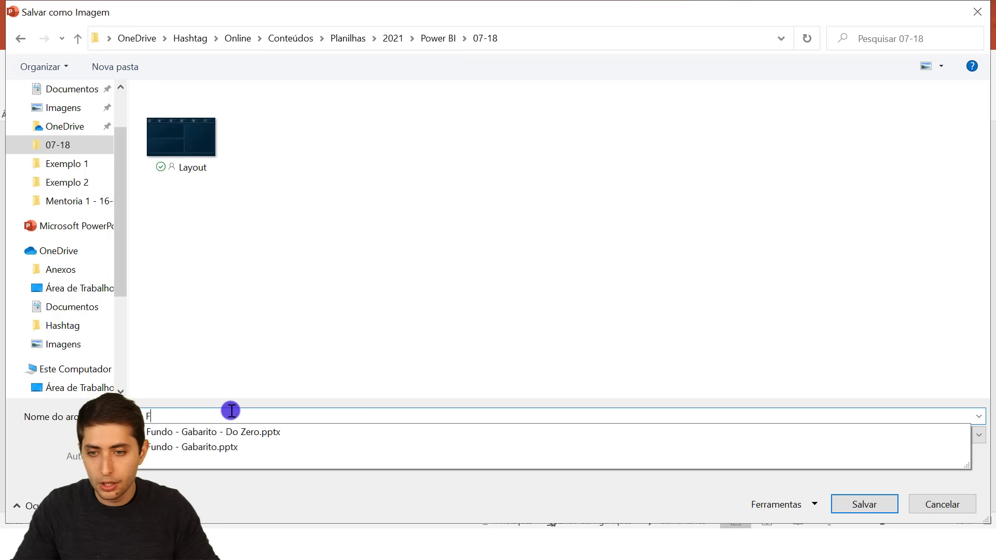
- Save the layout as a picture named Plano de Fundo in the 07-18 folder, and open the saved image to check it
left_click(400, 348)
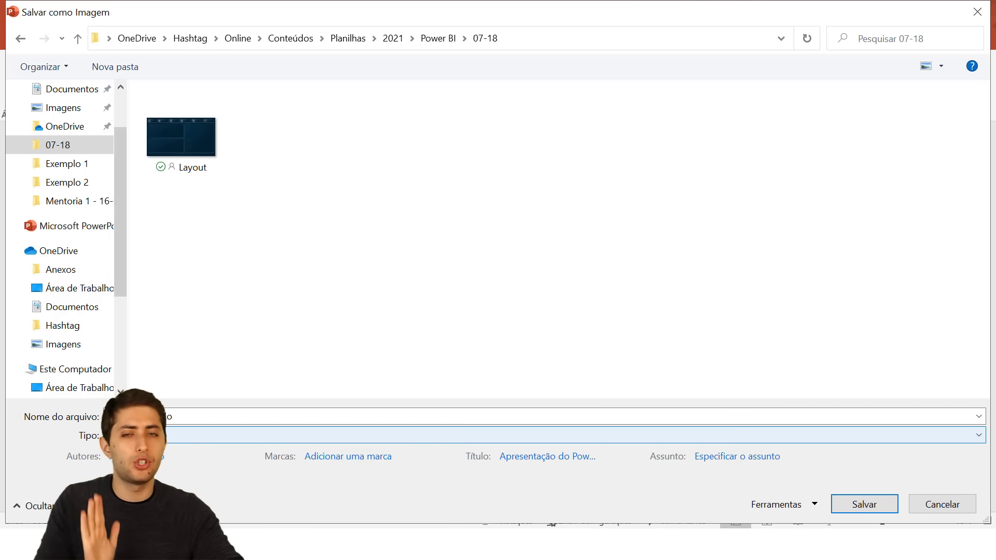
left_click(872, 506)
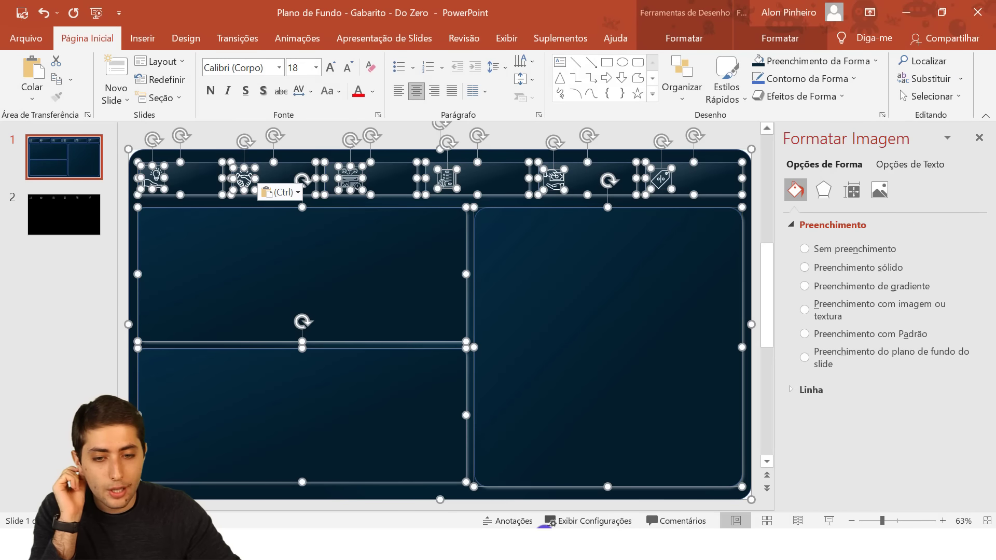
left_click_drag(832, 296, 319, 1)
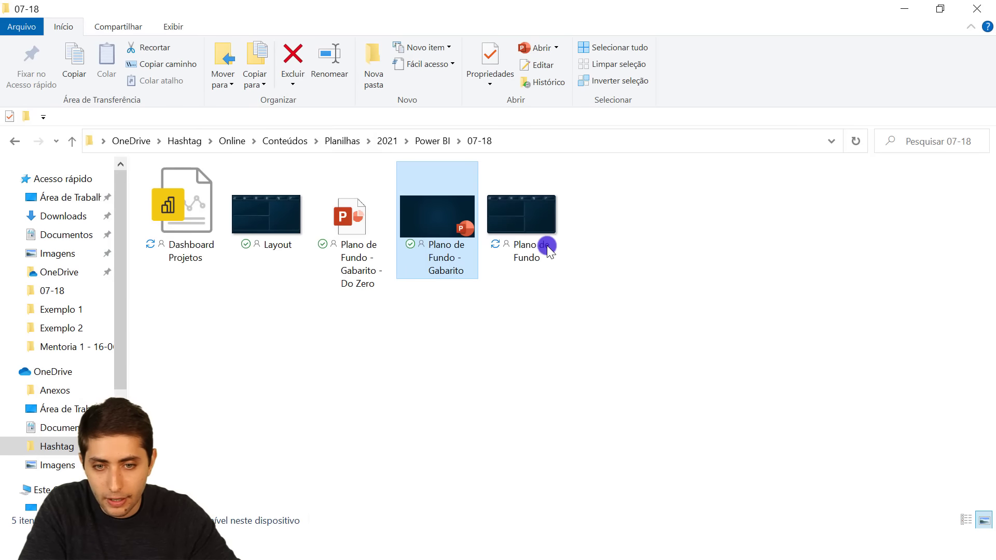
left_click(521, 228)
double_click(520, 263)
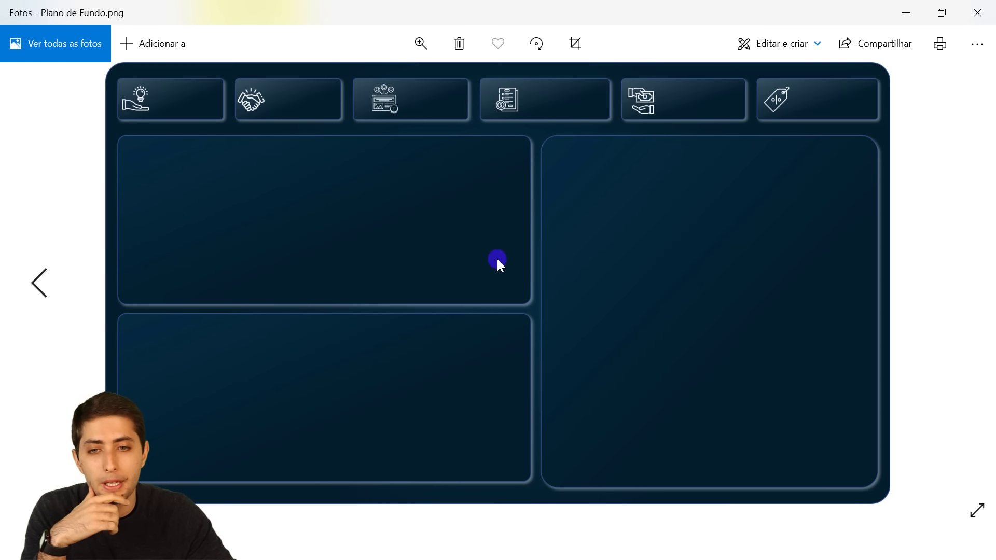
left_click(977, 12)
- Switch to Power BI Desktop and add the Plano de Fundo image from folder 07-18 as the Relatório Projetos - Do Zero page background
left_click(607, 535)
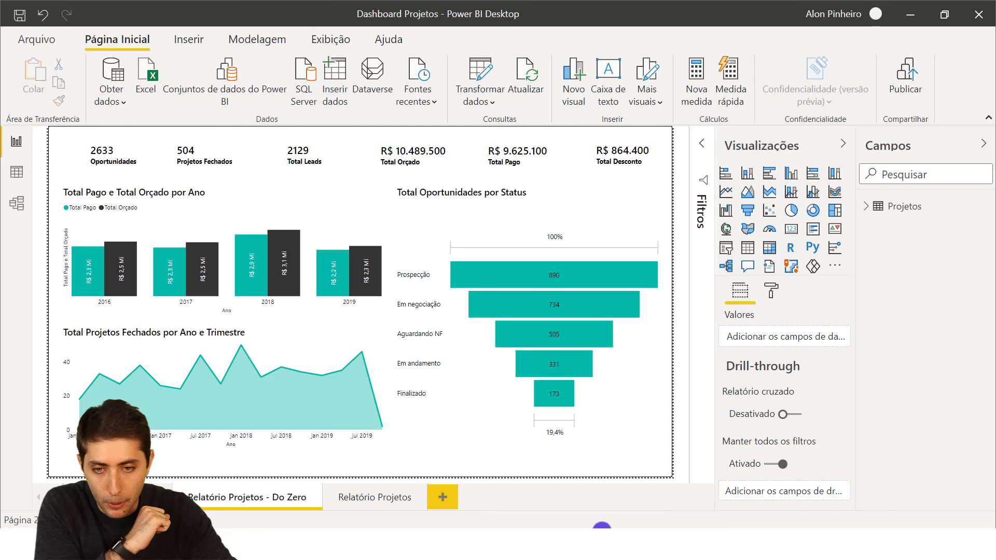
left_click(654, 452)
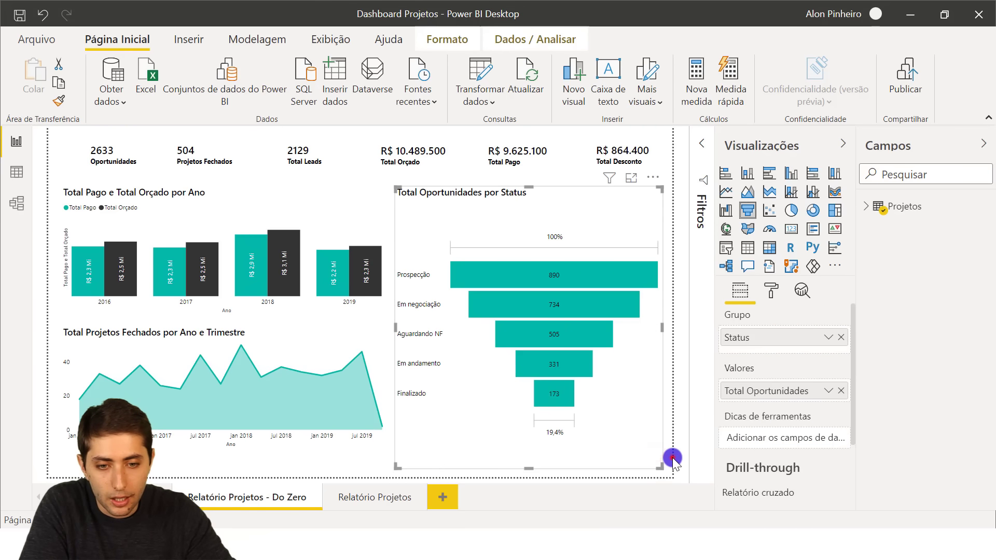
left_click(669, 456)
left_click(773, 295)
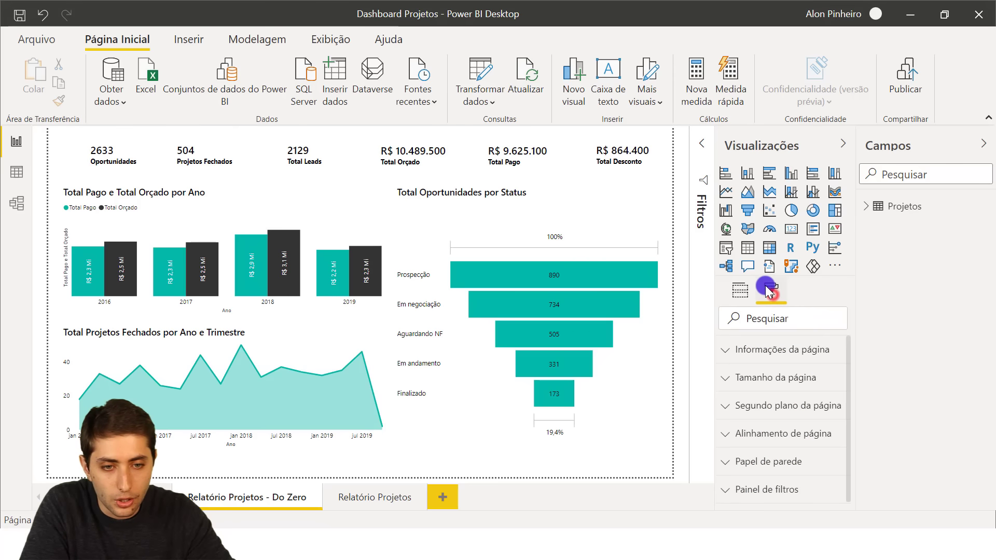
left_click(781, 407)
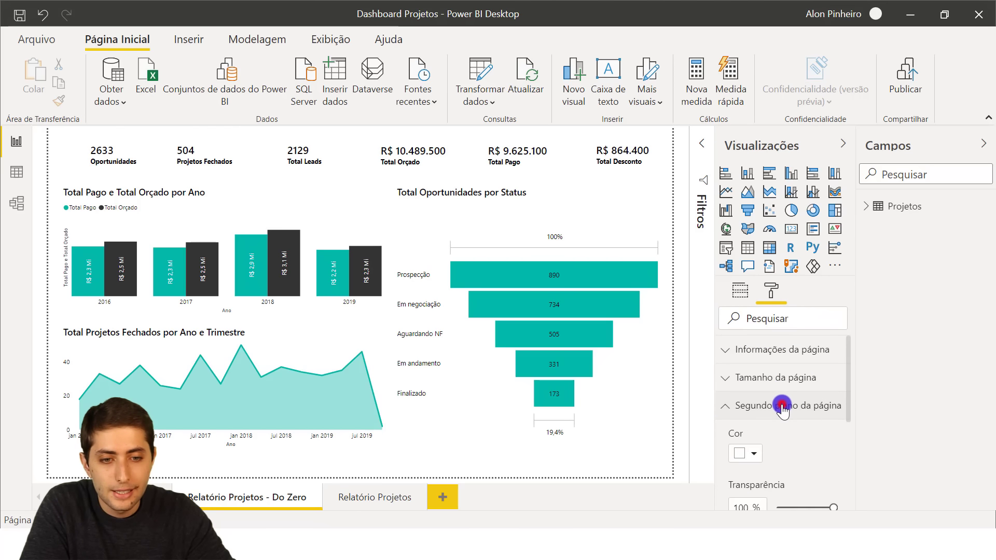
scroll(788, 399, "down", 3)
scroll(791, 397, "up", 2)
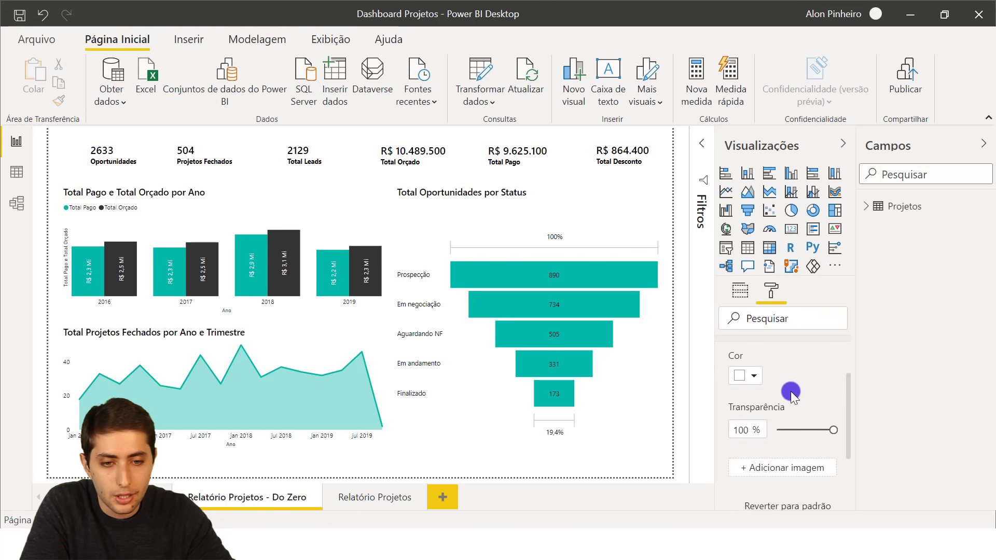
left_click(770, 468)
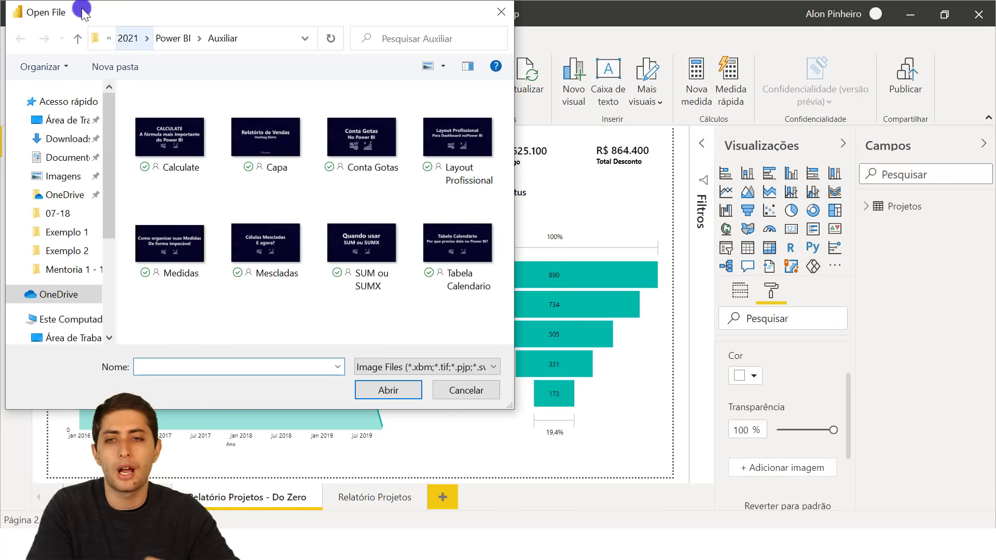
left_click(58, 213)
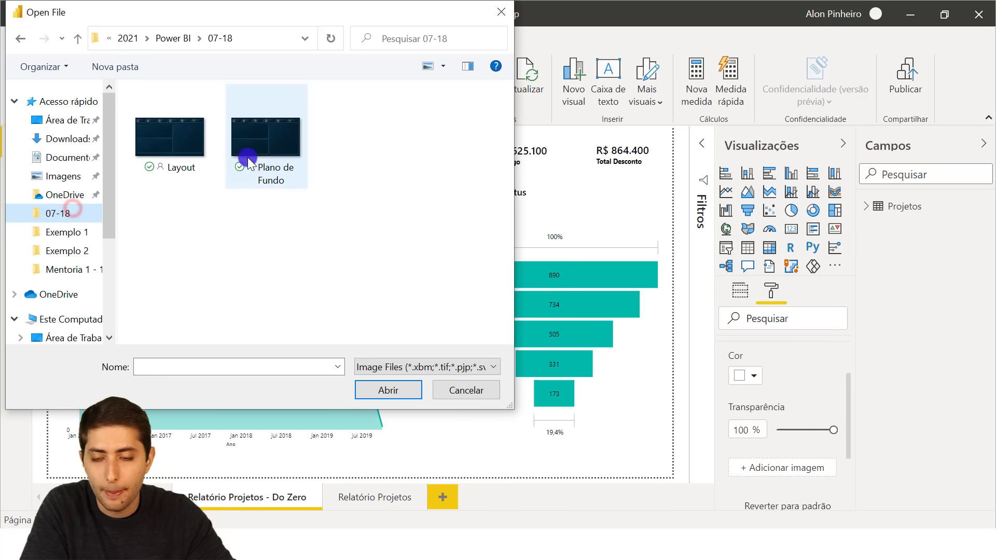
left_click(268, 167)
left_click(389, 391)
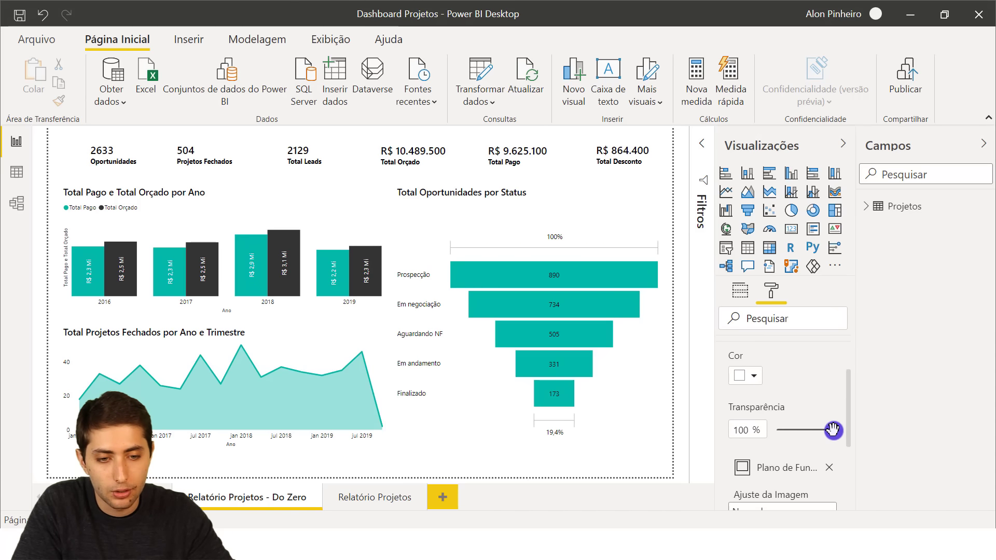
- Set the page background's transparency to 0% and its image fit to Ajuste
left_click_drag(831, 430, 773, 437)
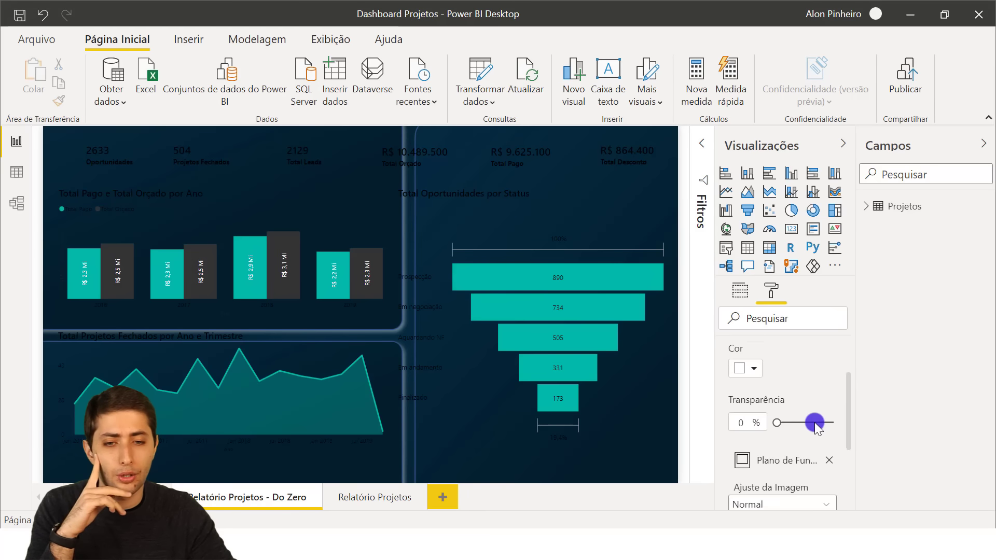
scroll(815, 422, "down", 1)
scroll(815, 416, "up", 1)
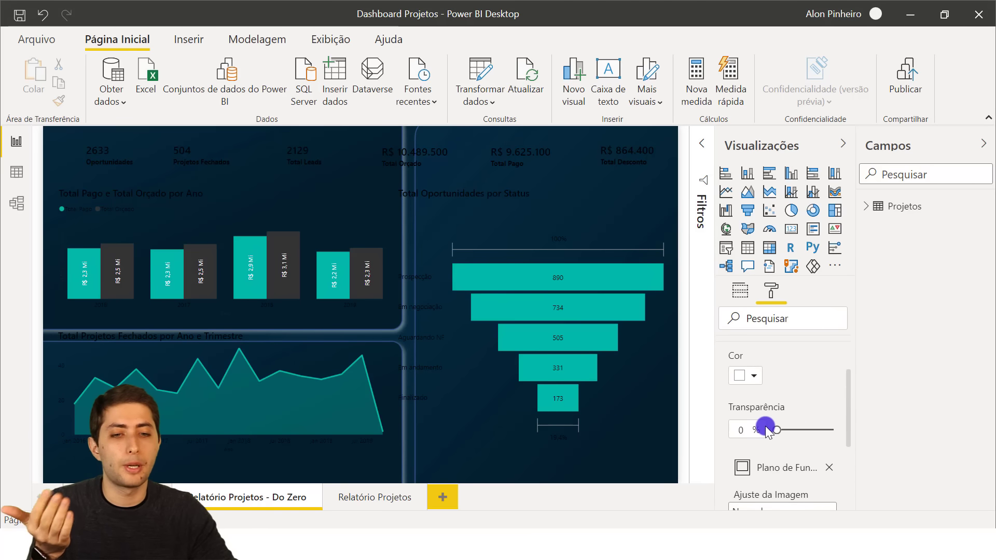
scroll(791, 456, "down", 2)
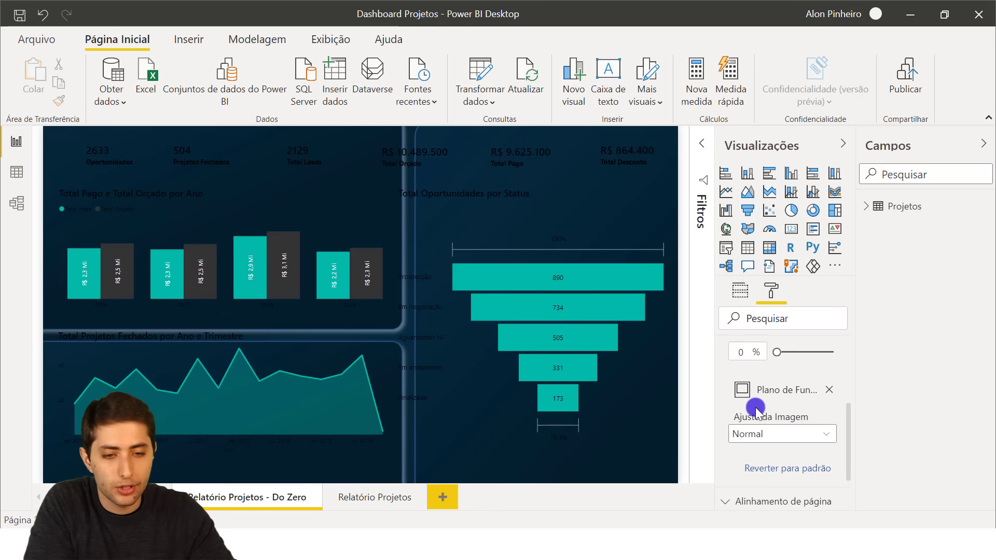
left_click(775, 436)
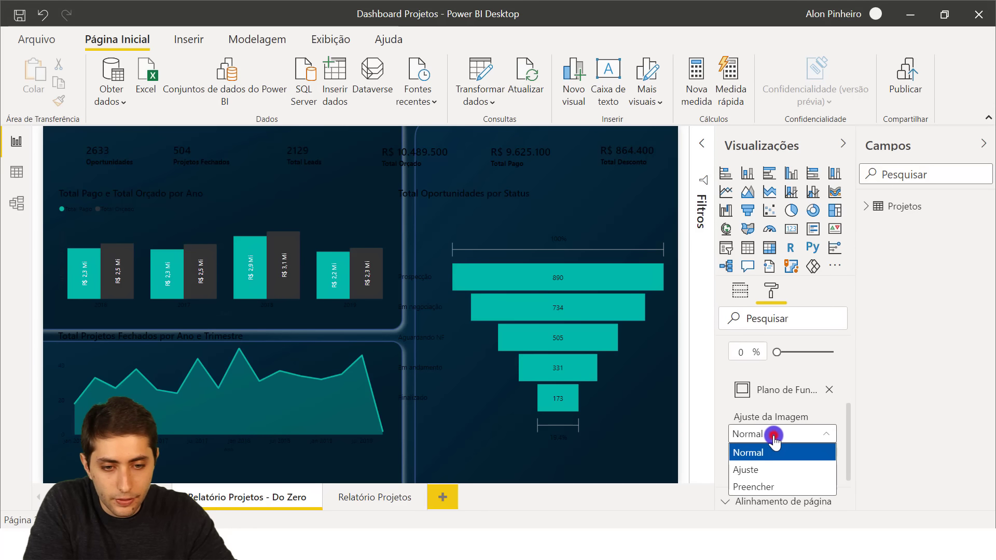
left_click(763, 469)
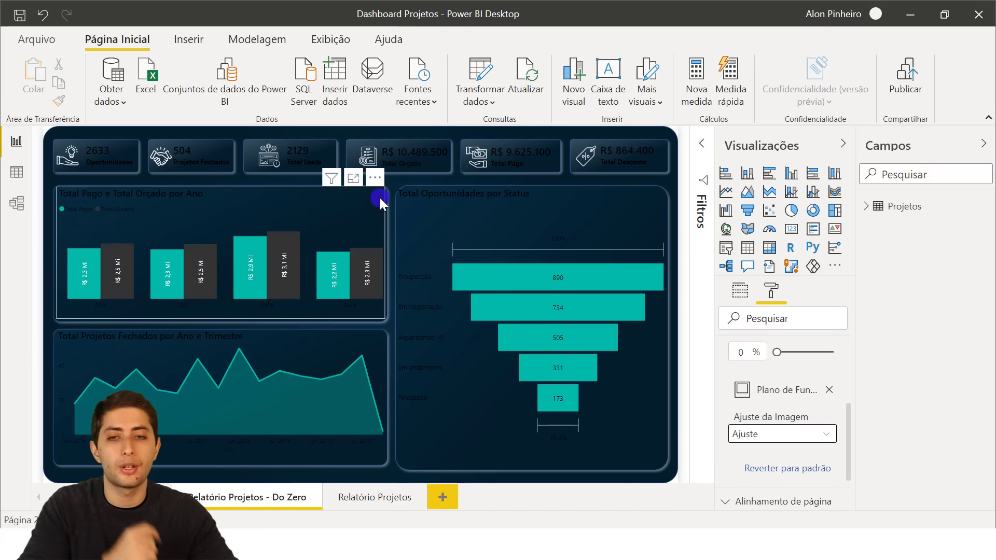
left_click(392, 184)
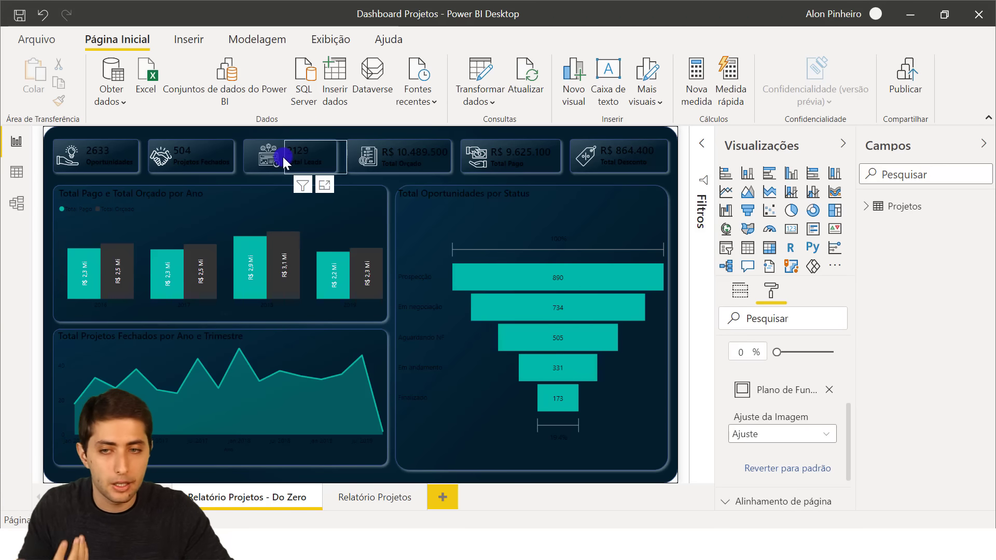
- Select all six indicator cards from Oportunidades to Total Desconto and set their data label color to white
left_click(113, 154)
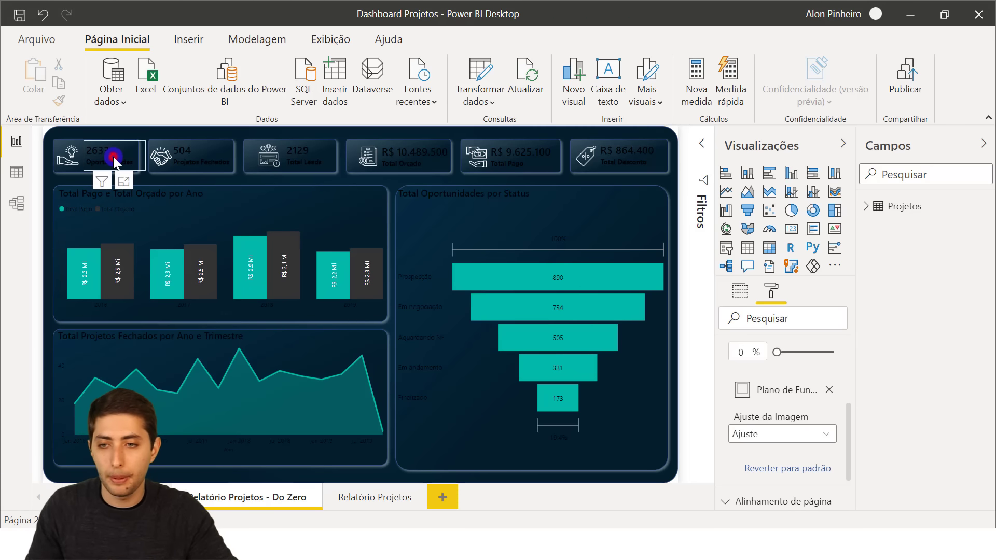
left_click(183, 162, "ctrl")
left_click(294, 159, "ctrl")
left_click(405, 164, "ctrl")
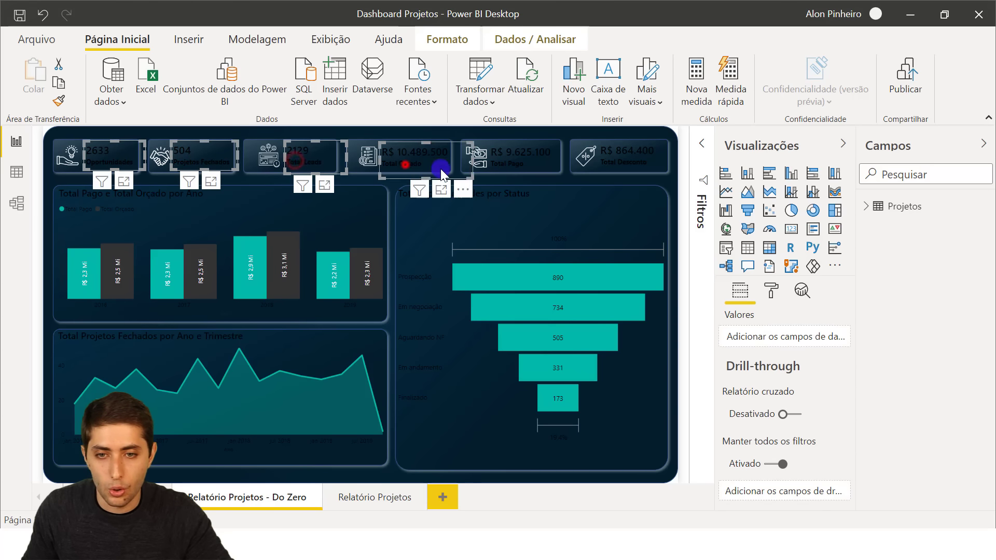
left_click(514, 163, "ctrl")
left_click(620, 161, "ctrl")
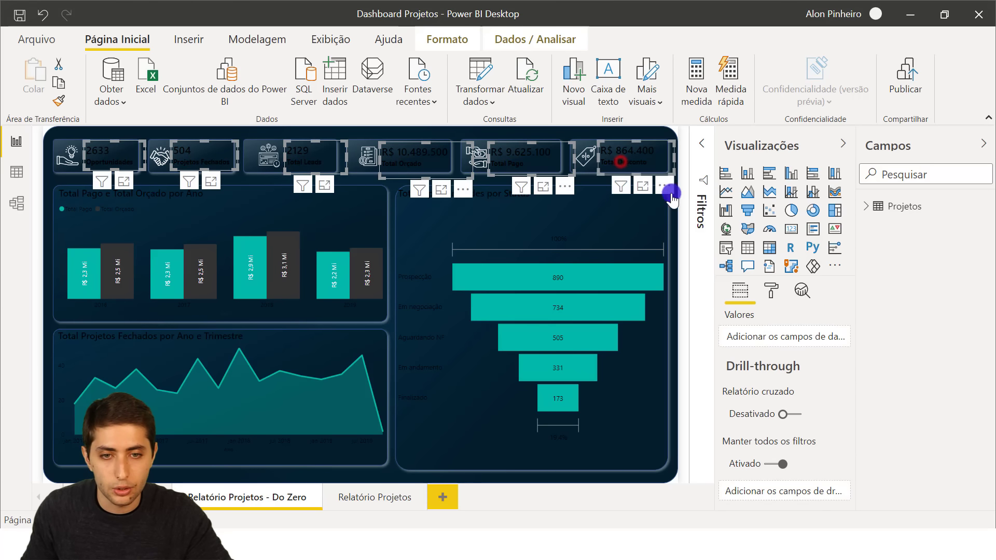
left_click(771, 291)
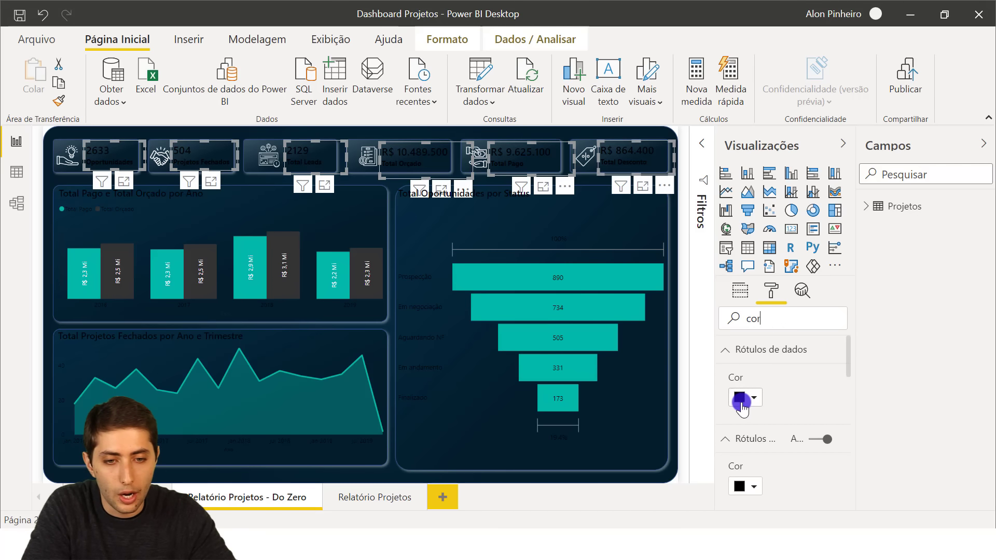
left_click(742, 400)
left_click(755, 145)
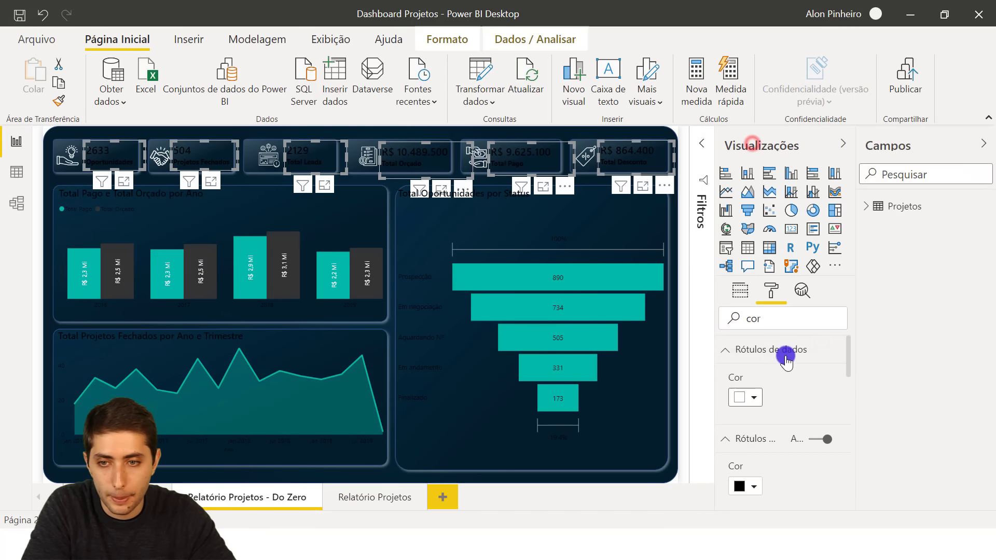
- Set the category label color of the six selected indicator cards to white and clear the multiple selection
scroll(767, 400, "down", 2)
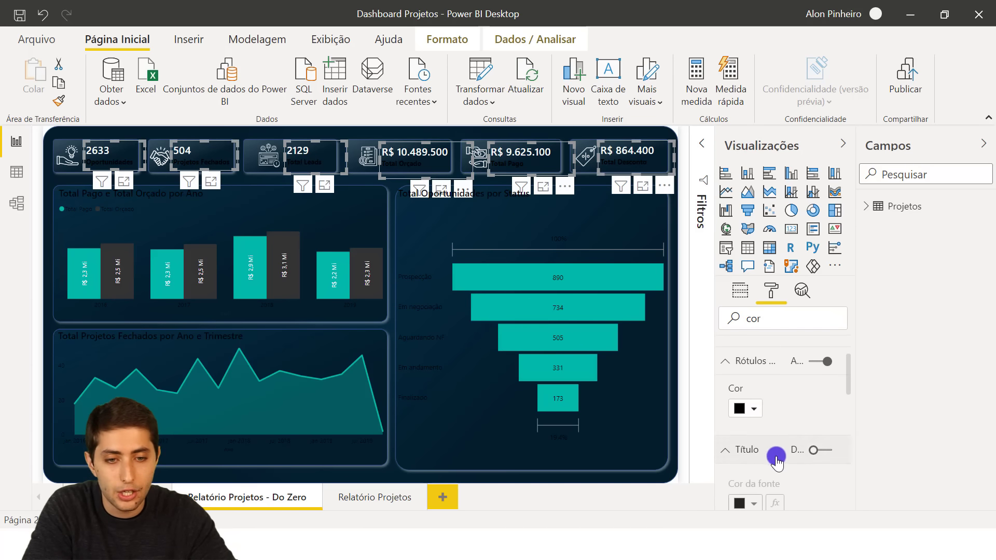
left_click(743, 410)
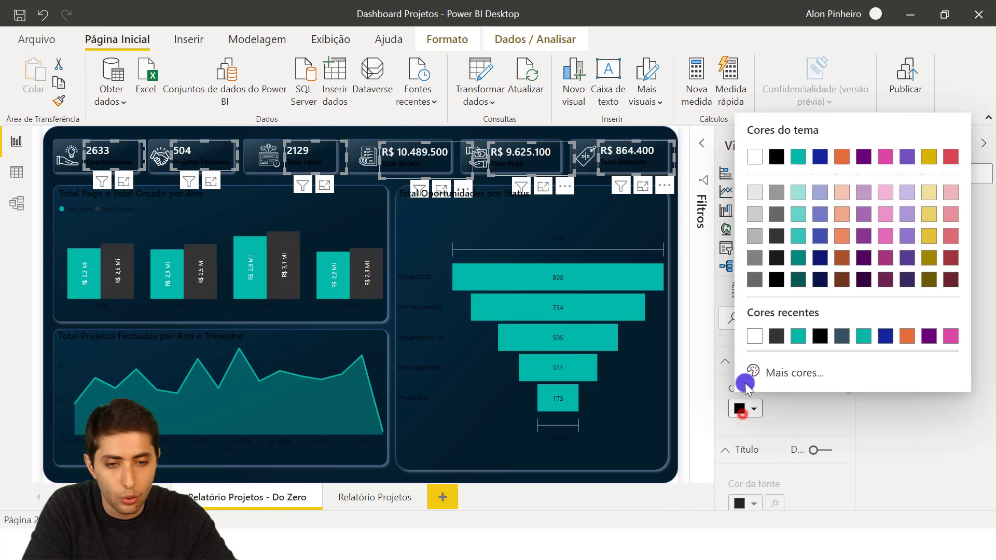
left_click(746, 157)
left_click(397, 174)
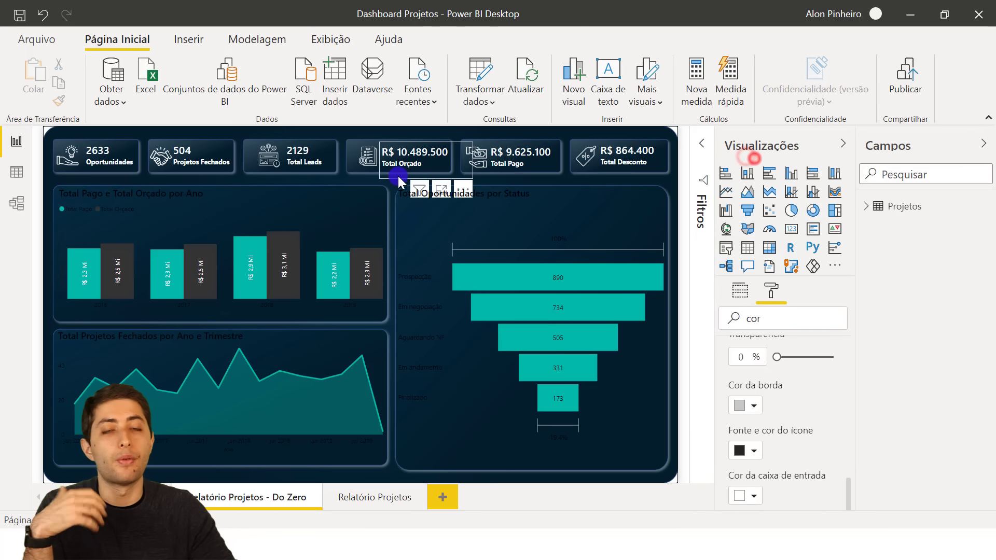
- Set the legend color of the Total Pago e Total Orçado por Ano column chart to white
left_click(347, 194)
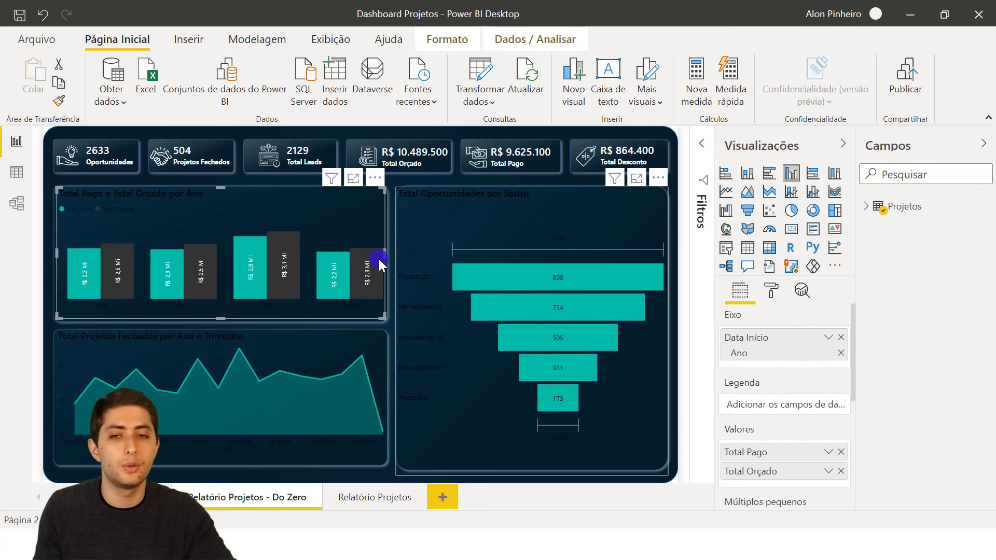
left_click(314, 214)
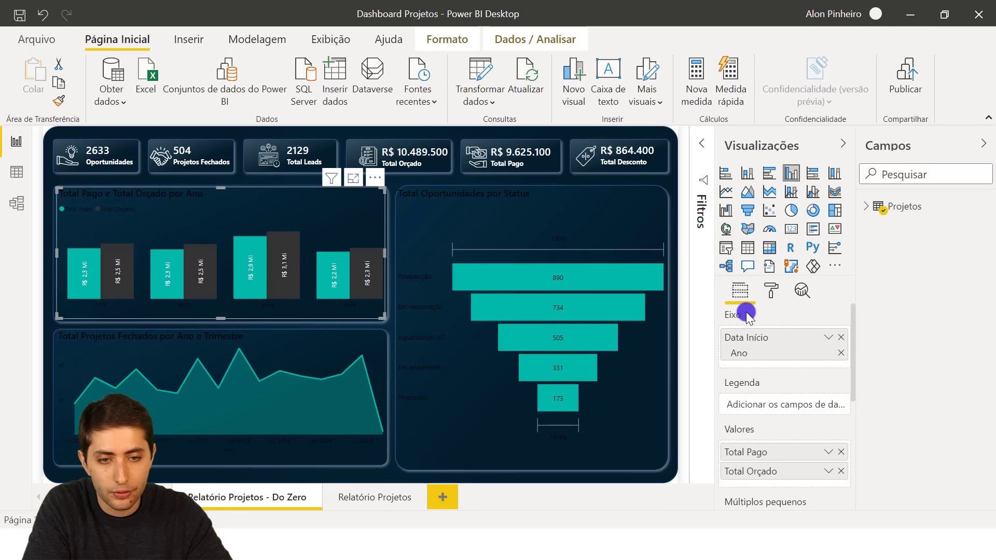
left_click(767, 296)
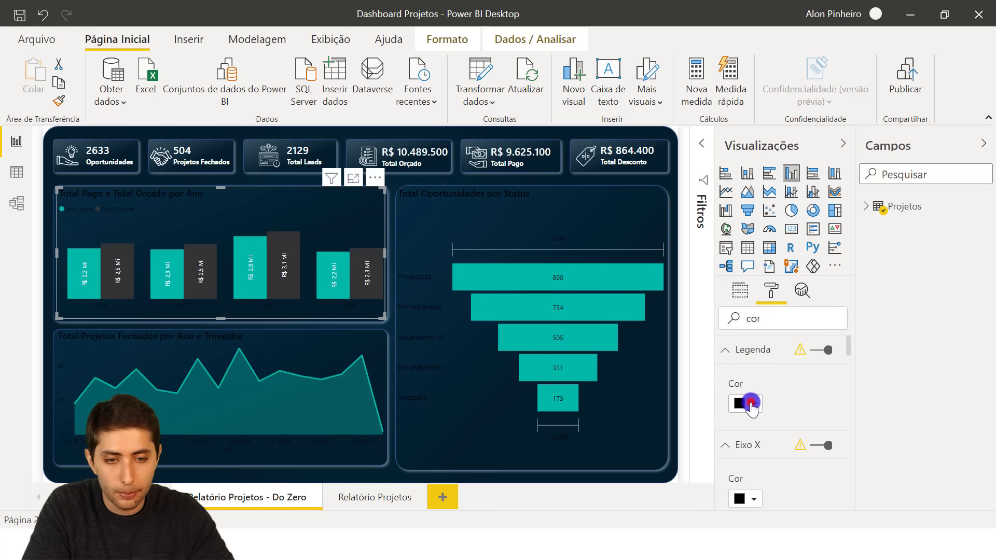
left_click(751, 404)
left_click(756, 152)
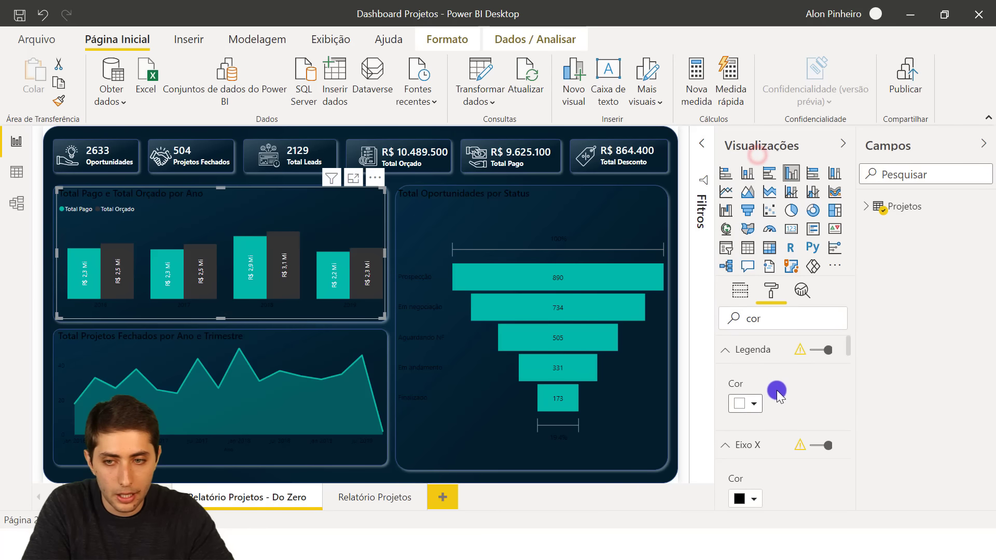
- Set the column chart's X axis label color and axis title color to white
scroll(776, 395, "down", 2)
left_click(741, 422)
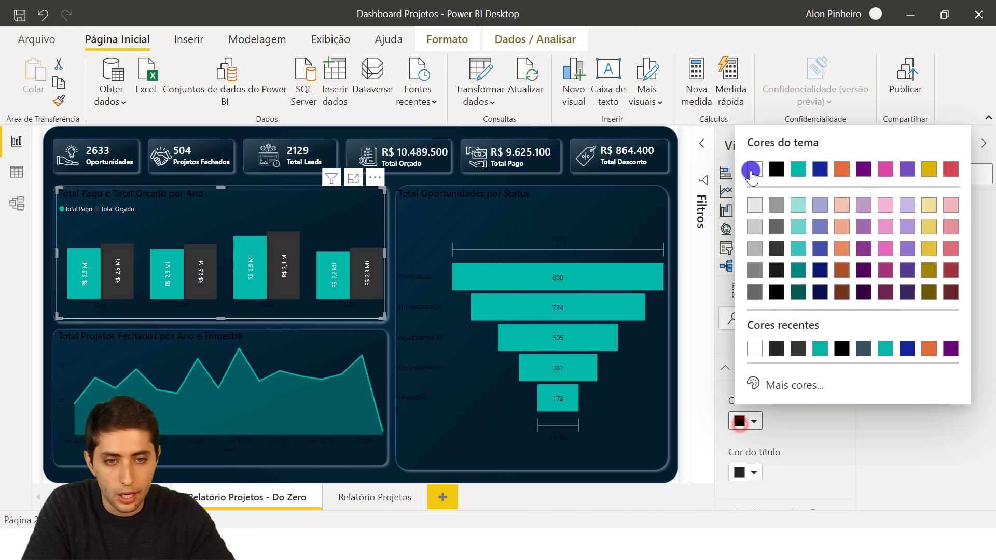
left_click(752, 171)
scroll(776, 447, "down", 2)
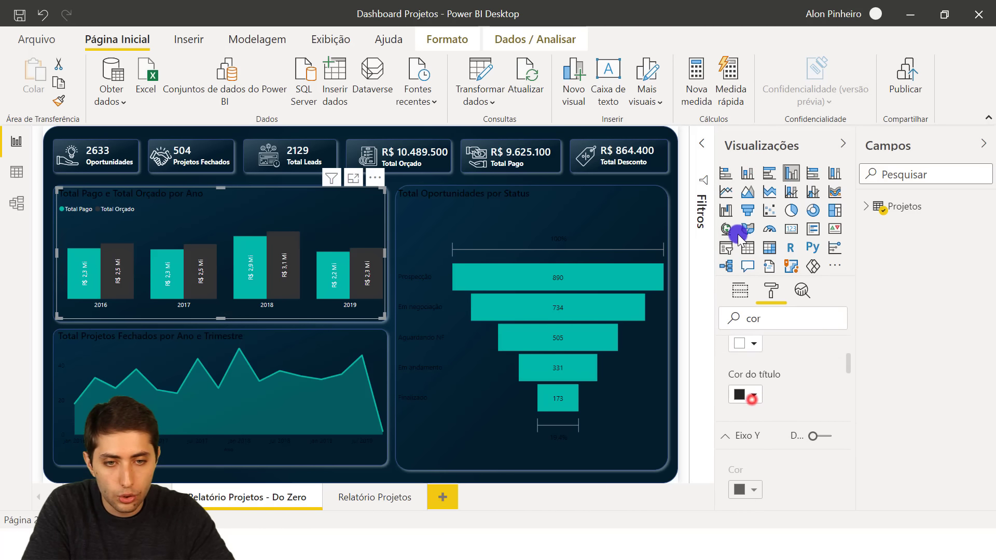
left_click(755, 142)
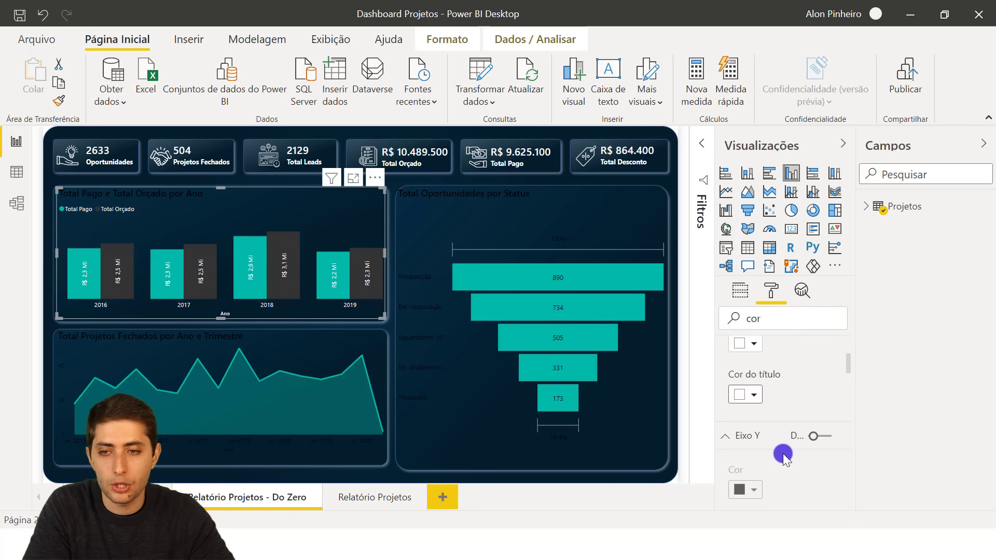
- Set the title font color of the Total Pago e Total Orçado por Ano chart to white
scroll(783, 453, "down", 2)
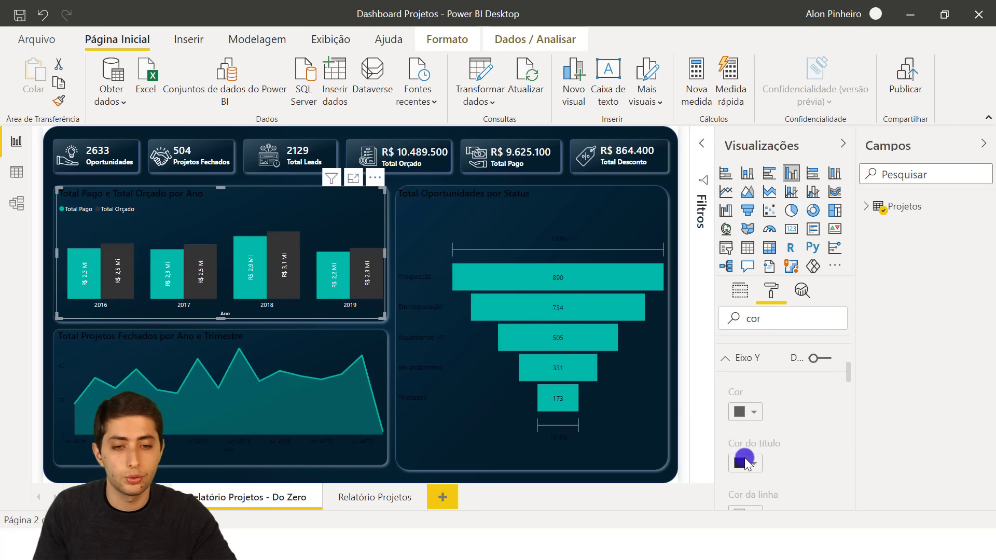
scroll(755, 425, "down", 4)
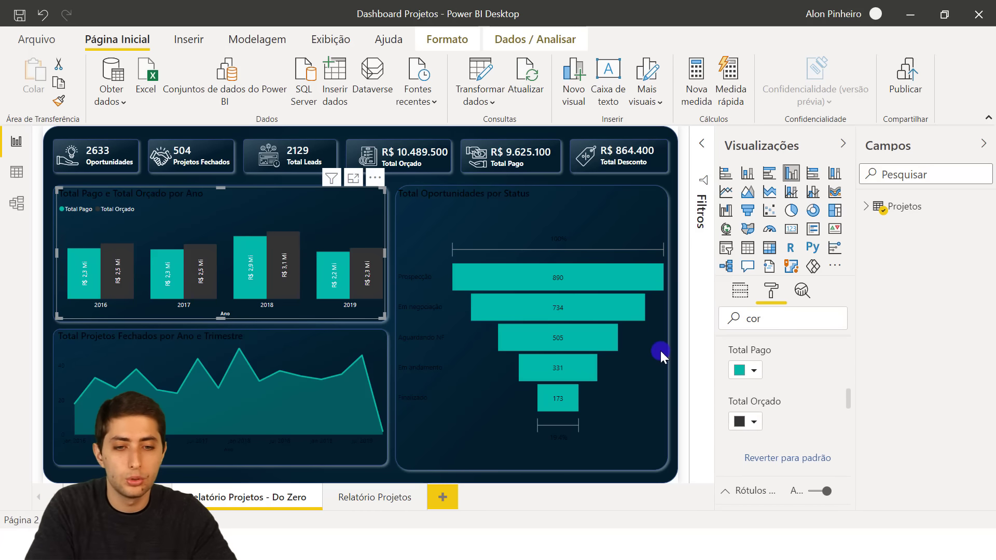
scroll(764, 404, "down", 4)
scroll(763, 409, "down", 3)
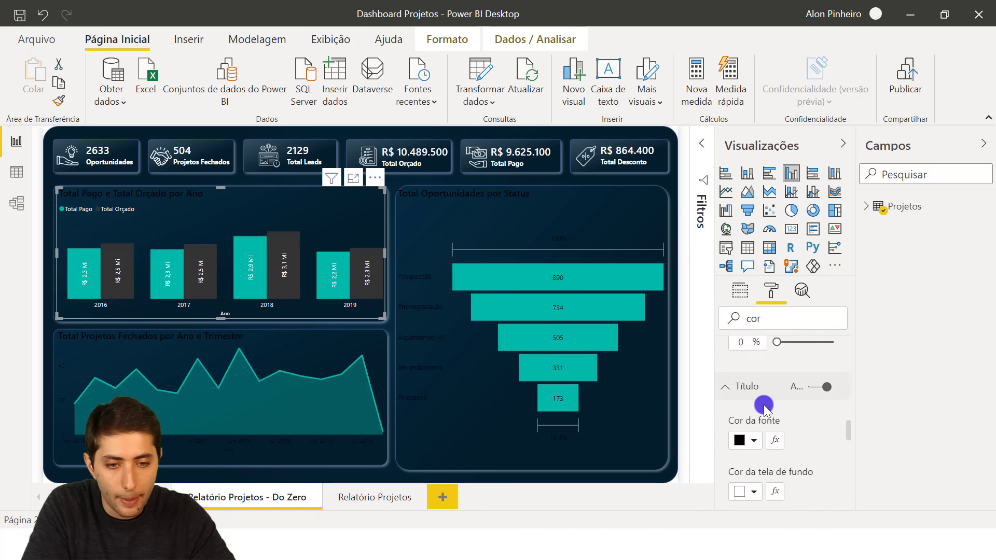
left_click(740, 417)
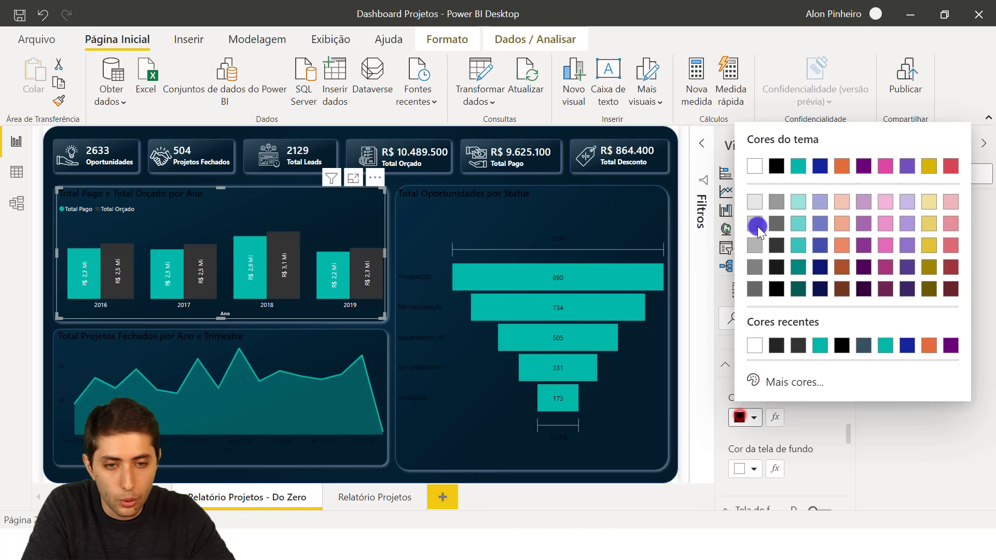
left_click(755, 166)
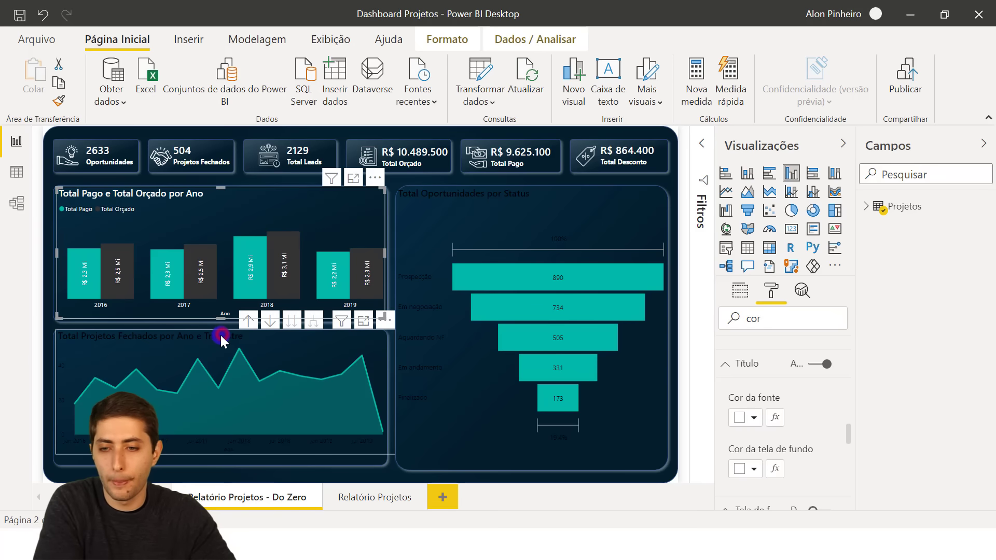
- Set the X axis label and axis title colors of the Total Projetos Fechados por Ano e Trimestre area chart to white
left_click(220, 335)
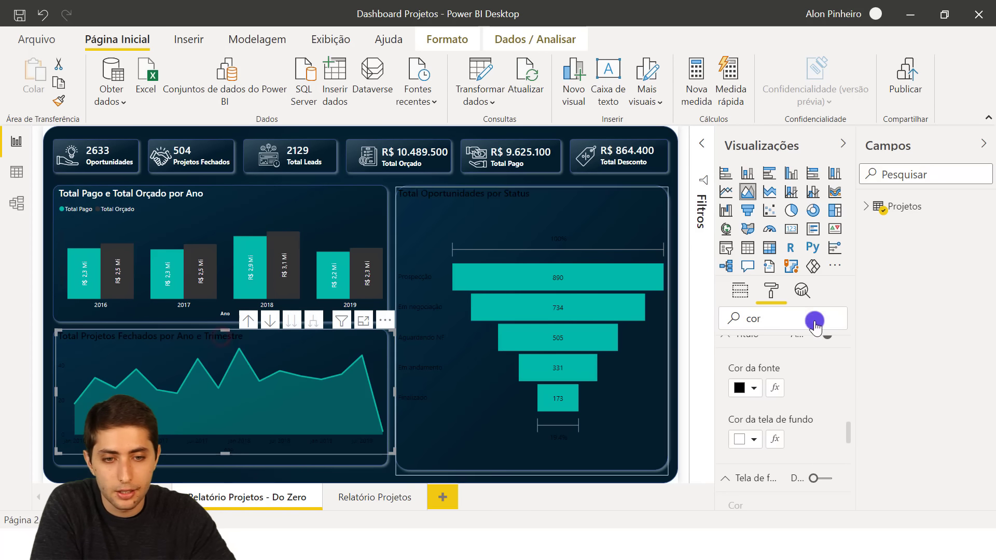
scroll(785, 348, "down", 1)
scroll(788, 349, "up", 4)
left_click_drag(769, 318, 741, 312)
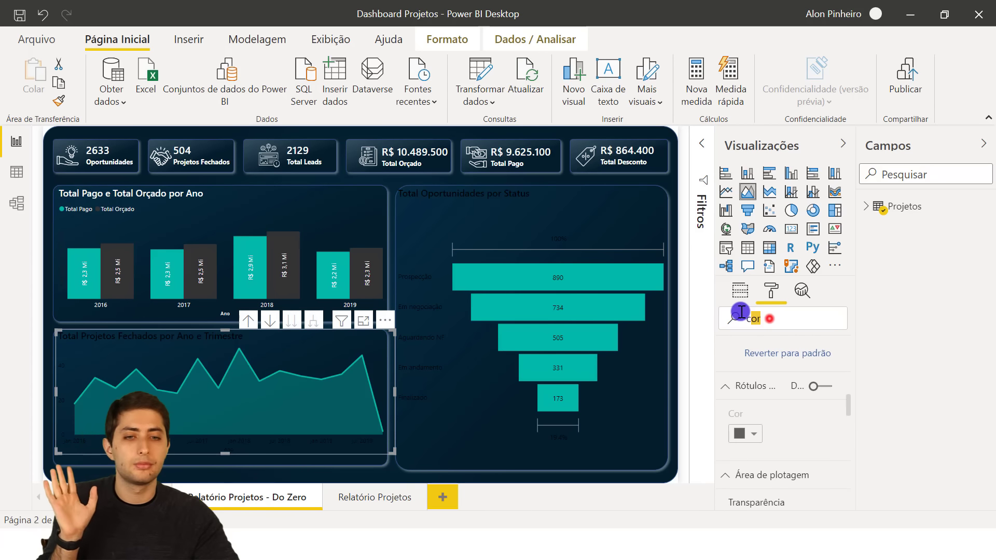
scroll(830, 409, "up", 5)
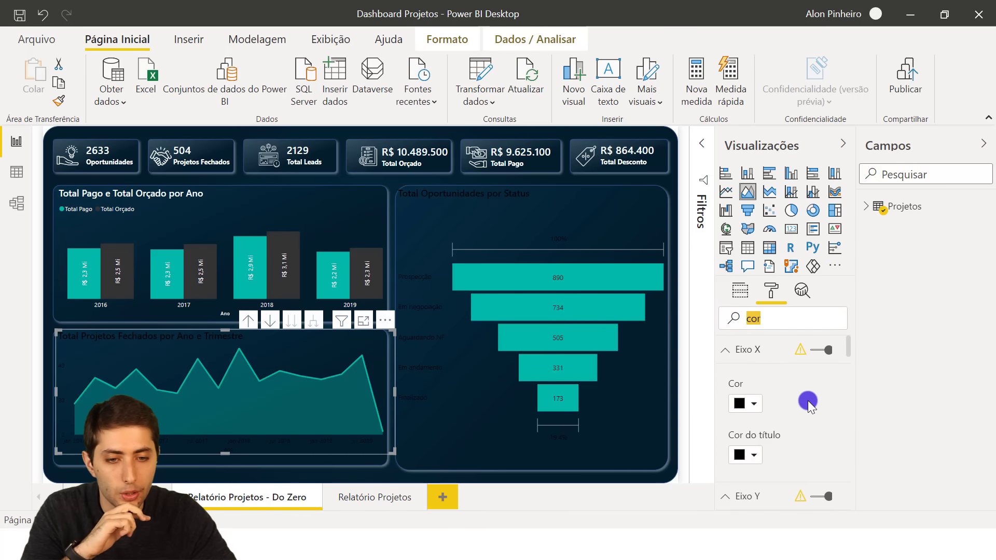
left_click(745, 403)
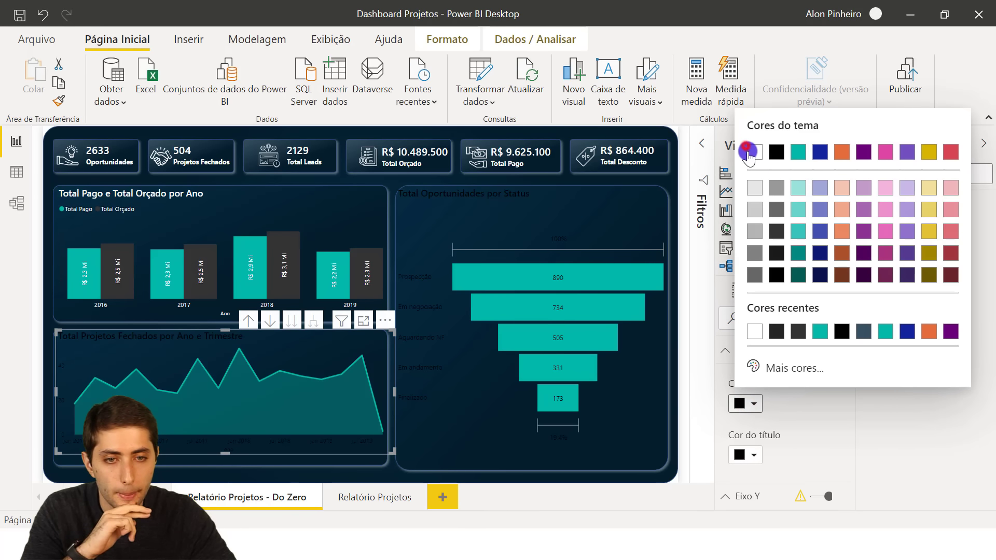
left_click(745, 455)
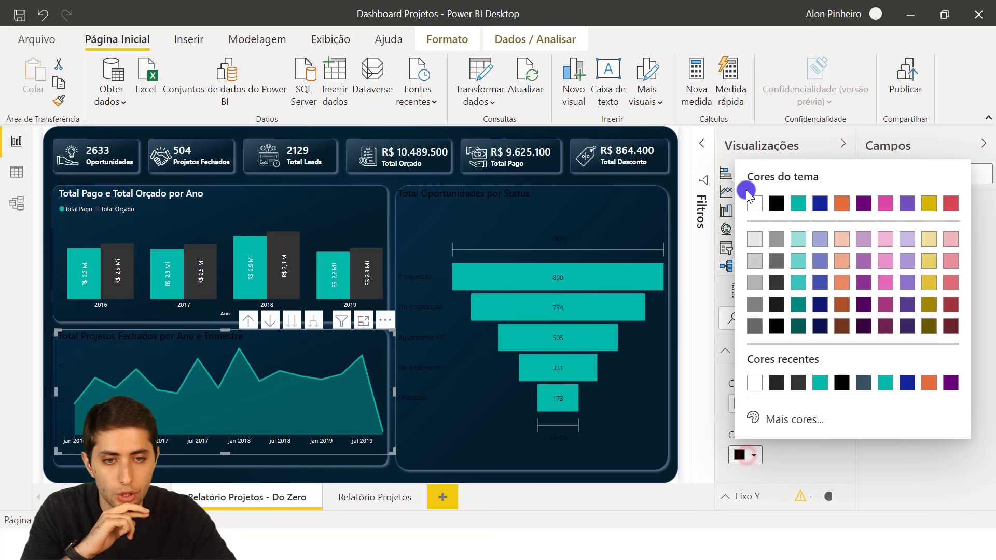
left_click(757, 205)
- Set the area chart's Y axis color and title font color to white
scroll(776, 413, "down", 2)
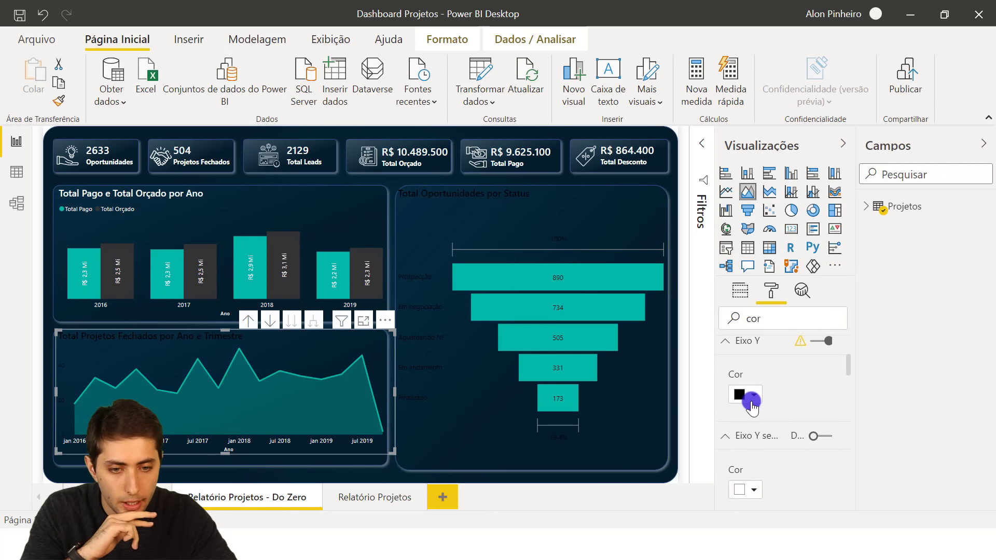
left_click(750, 394)
left_click(755, 147)
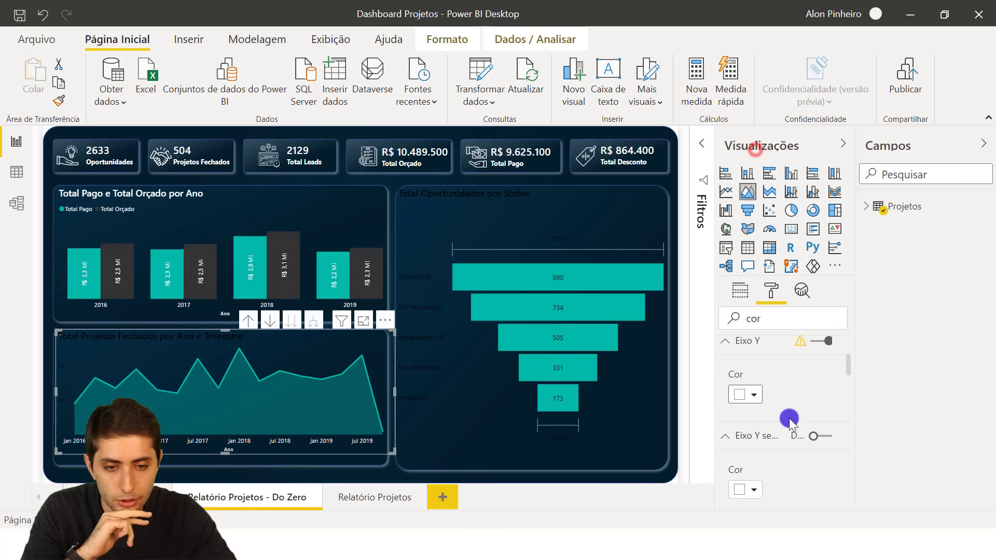
scroll(788, 420, "down", 3)
scroll(789, 422, "down", 6)
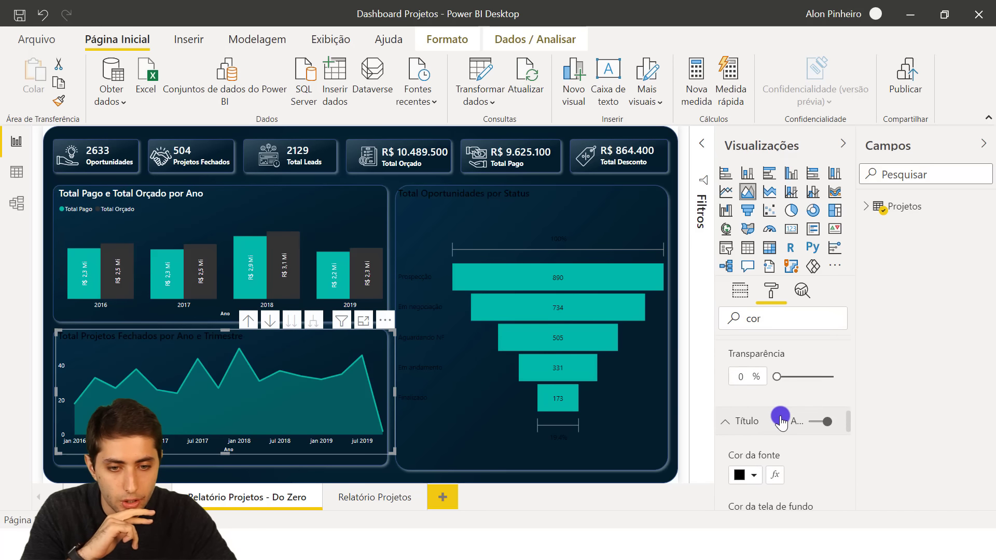
left_click(746, 398)
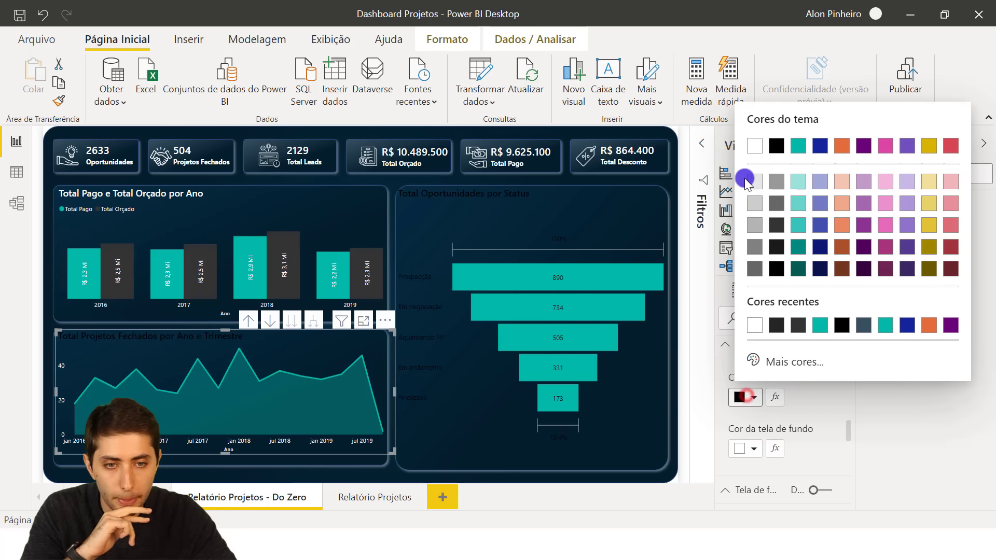
left_click(751, 149)
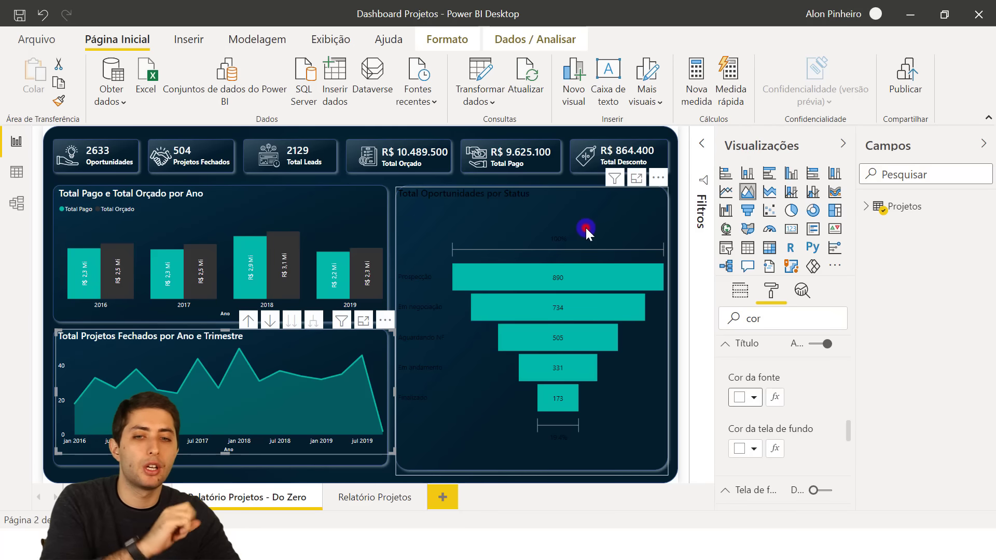
- Set the status category label color of the Total Oportunidades por Status funnel chart to white
left_click(570, 274)
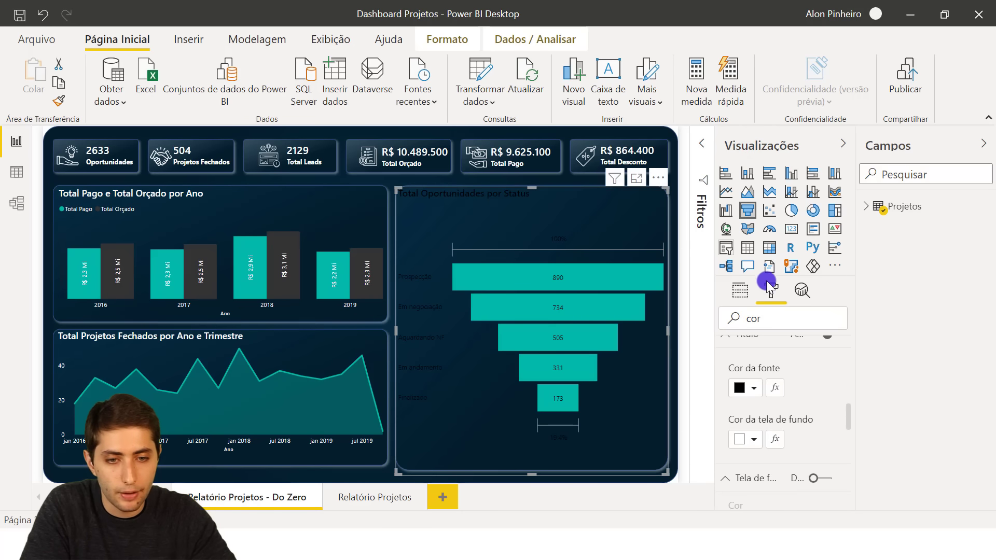
scroll(790, 368, "up", 5)
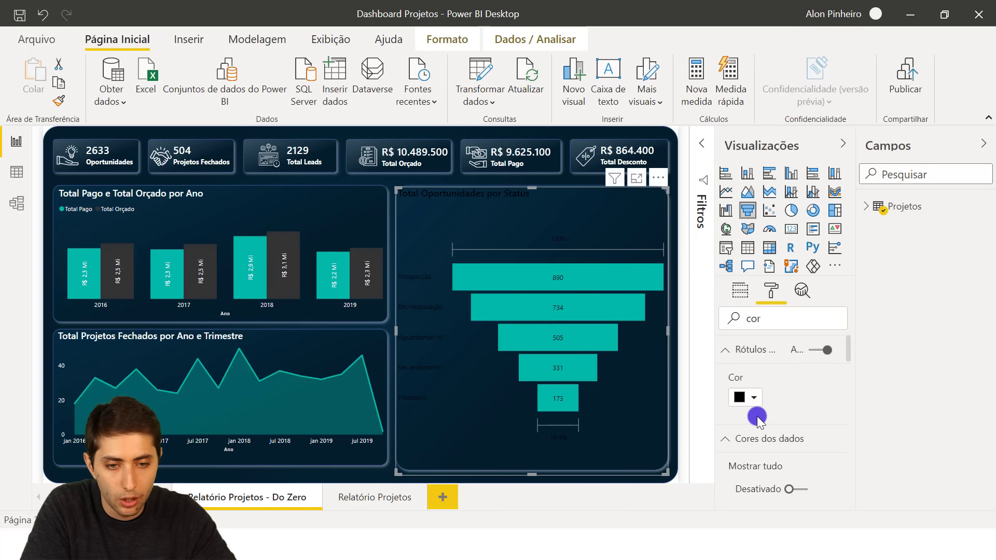
left_click(747, 397)
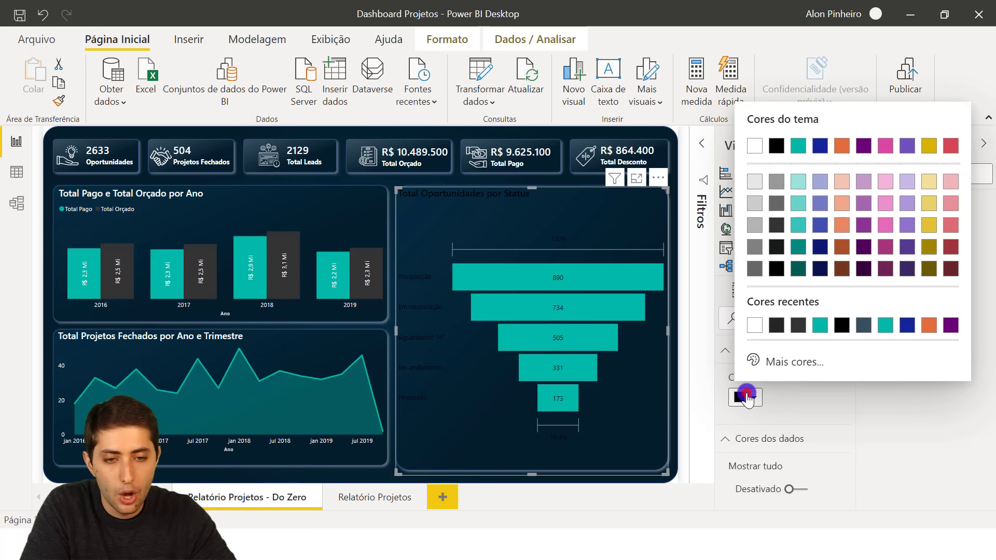
left_click(756, 145)
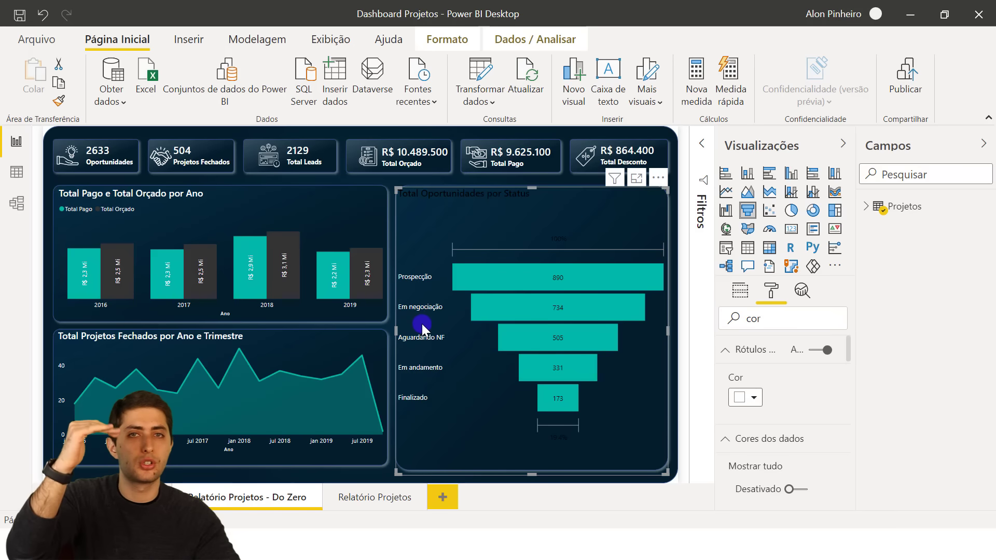
- Set the funnel chart's data label color and conversion rate label color to white
scroll(770, 387, "down", 3)
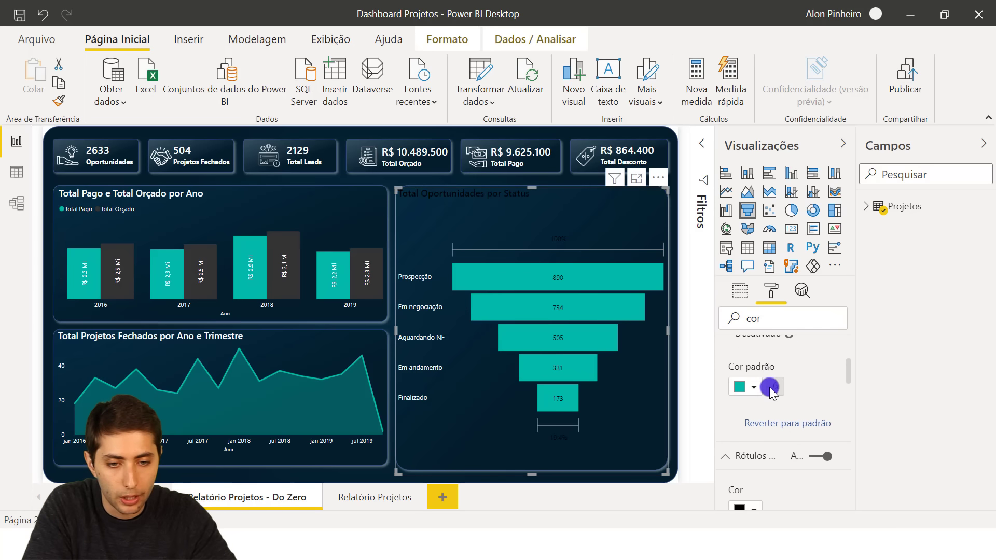
scroll(769, 387, "down", 2)
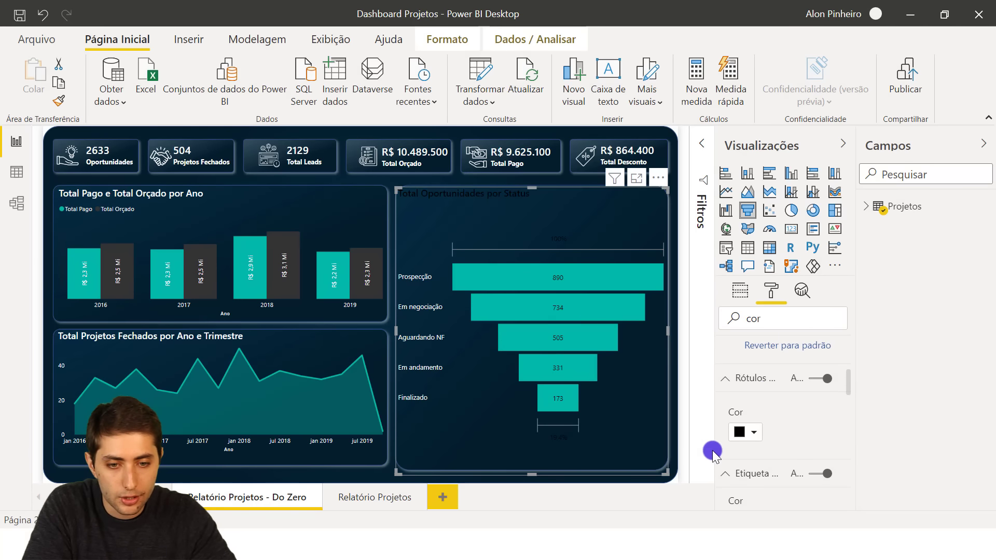
left_click(746, 435)
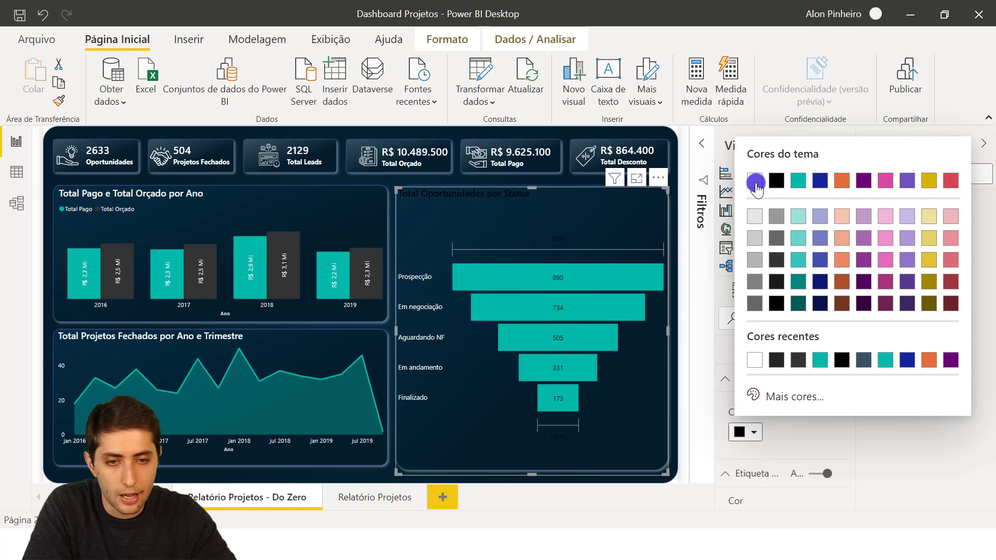
left_click(755, 182)
scroll(804, 419, "down", 2)
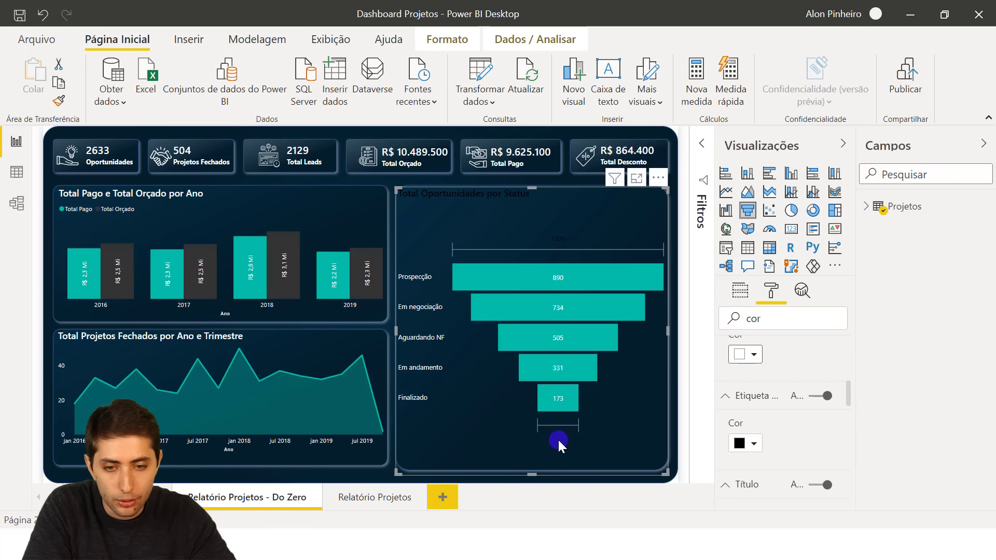
left_click(747, 444)
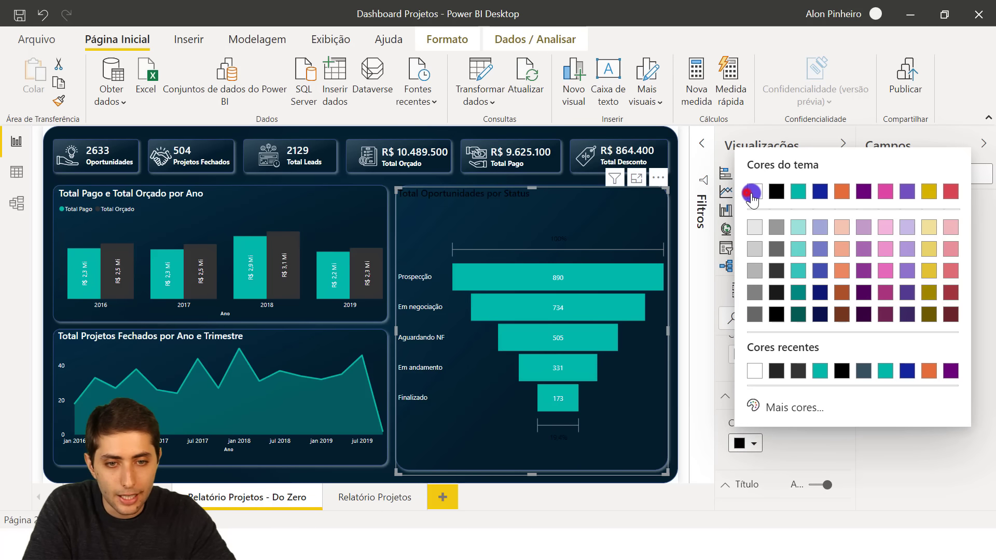
left_click(752, 194)
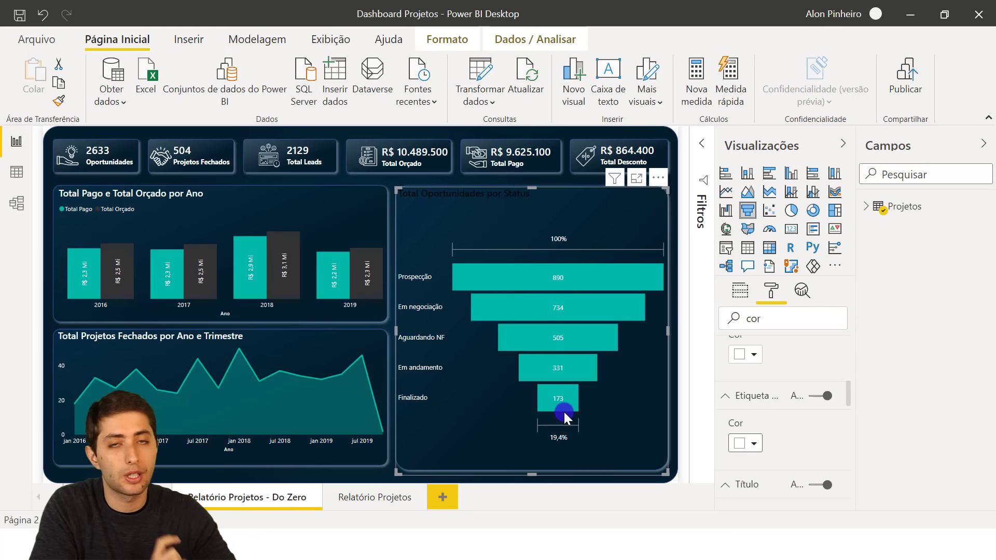
- Set the title font color of the Total Oportunidades por Status funnel chart to white
scroll(754, 424, "down", 3)
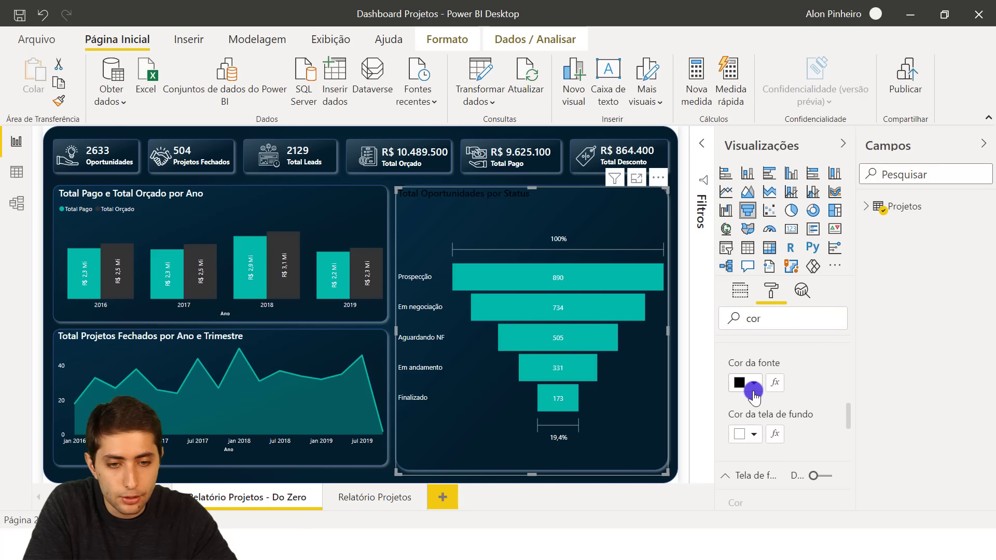
left_click(753, 385)
left_click(760, 131)
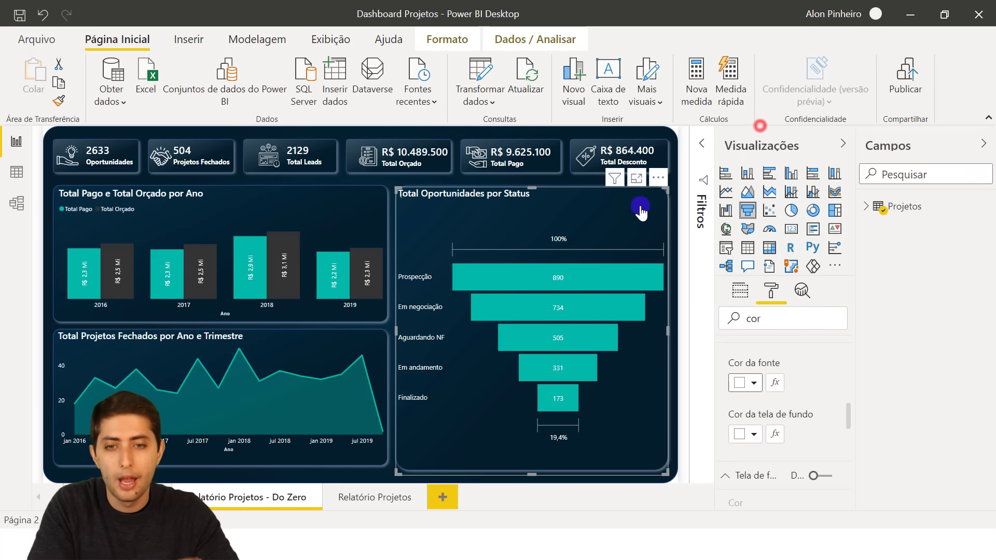
left_click(390, 183)
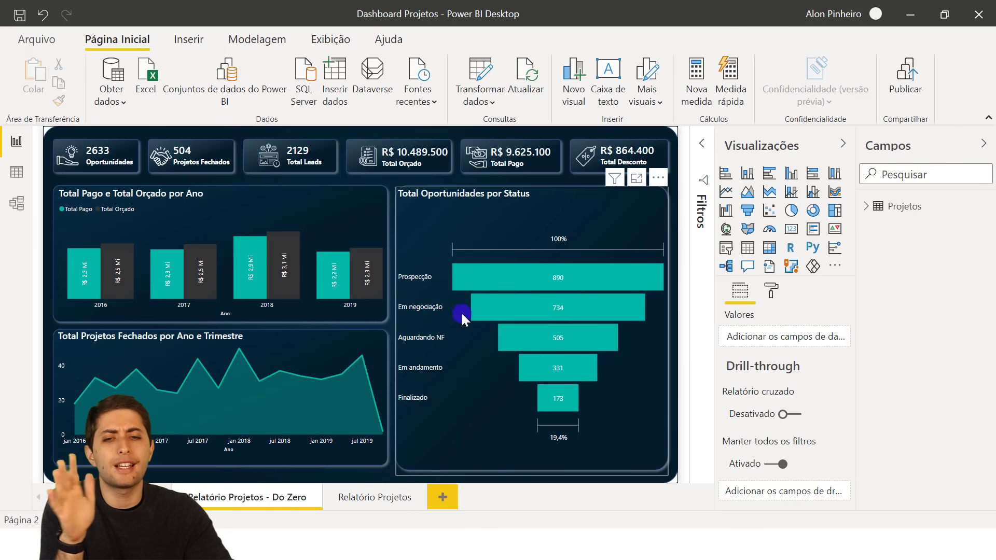
mouse_move(484, 274)
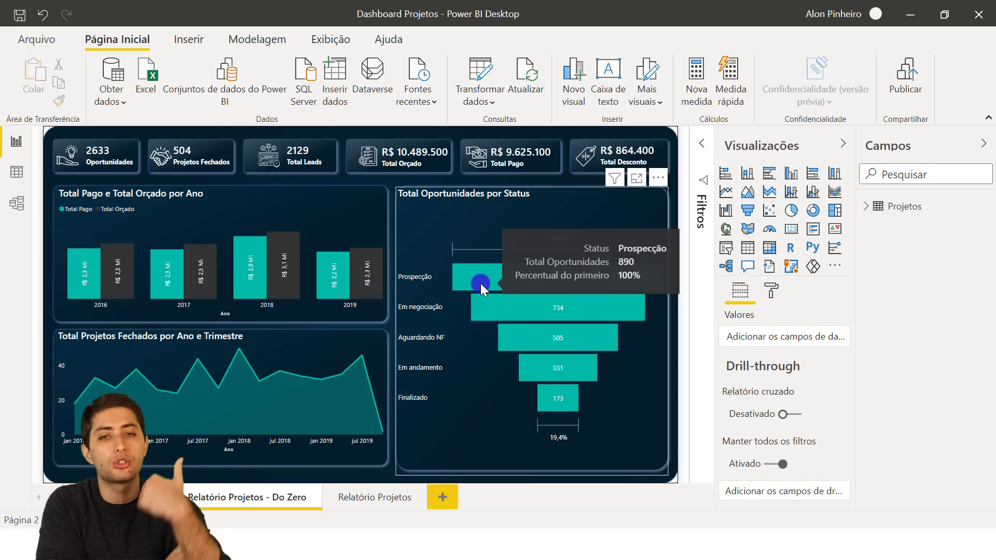
- Switch to the browser and copy the tint code #365160 from the #042639 page on color-hex.com
left_click(454, 544)
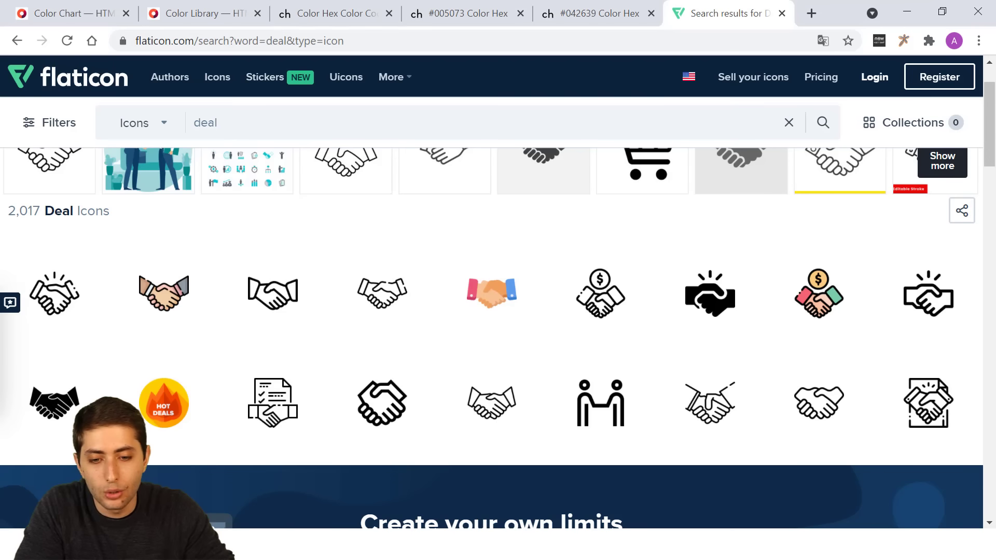
left_click(331, 13)
left_click(424, 12)
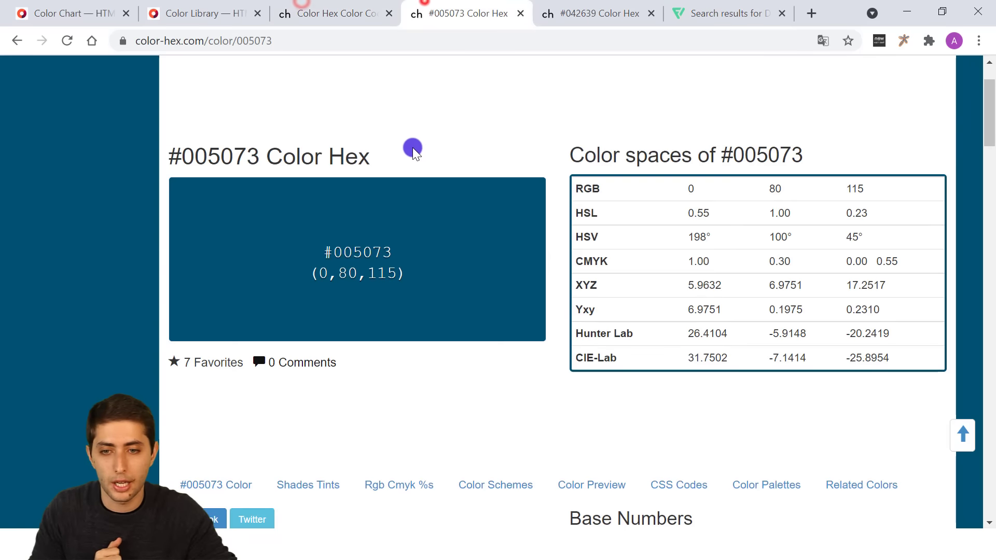
left_click(596, 13)
scroll(586, 116, "up", 9)
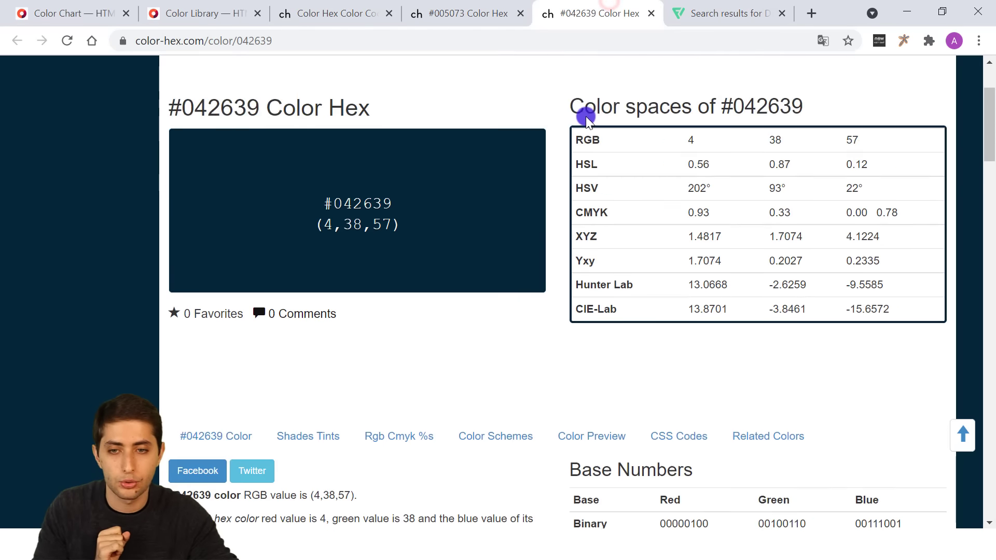
scroll(585, 117, "down", 5)
scroll(585, 116, "down", 5)
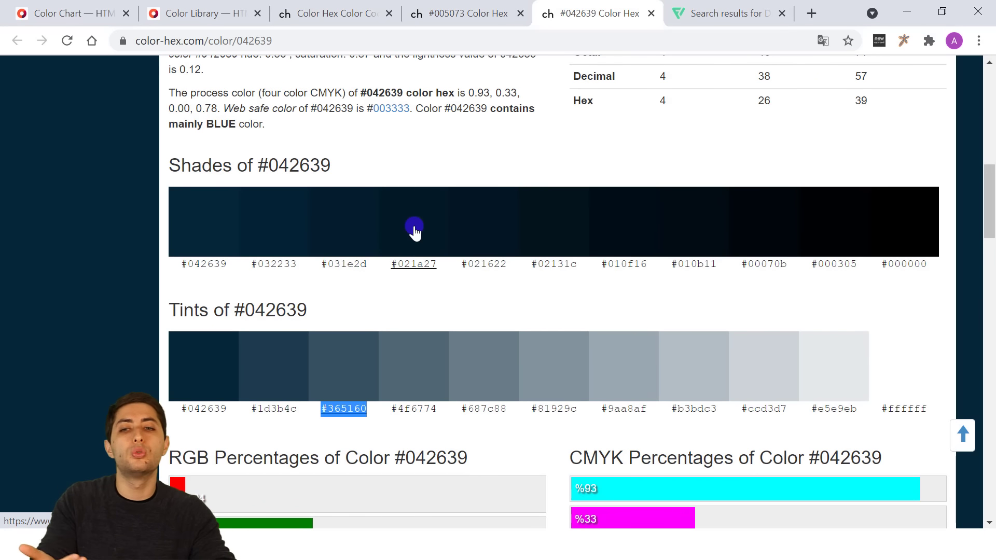
left_click(427, 428)
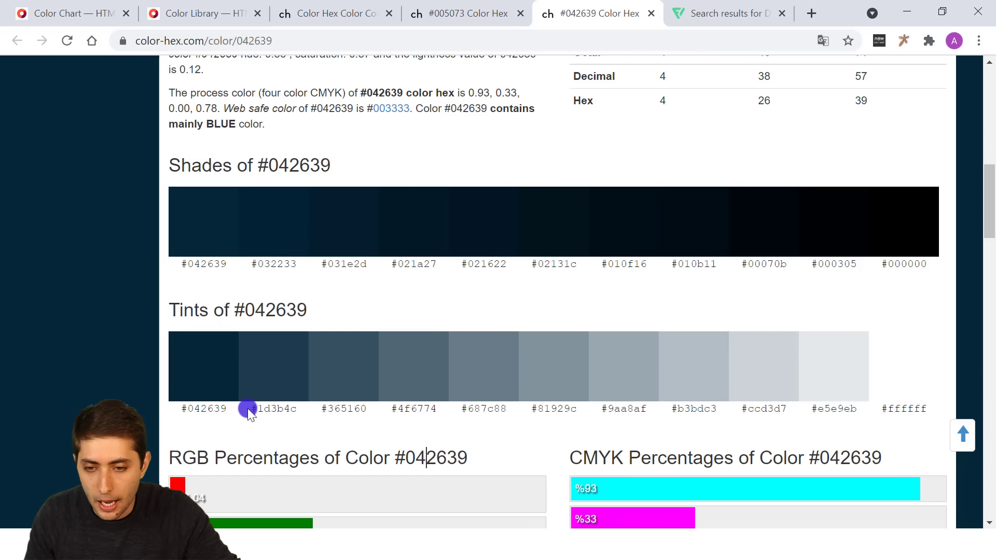
left_click_drag(247, 409, 376, 420)
key("ctrl+c")
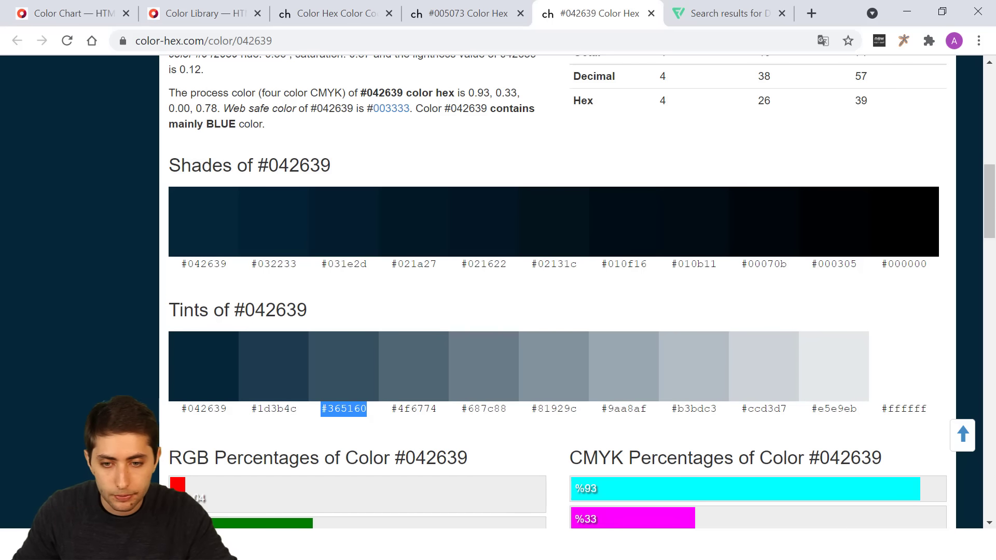
- Switch back to Power BI and set the Total Pago column color in the Total Pago e Total Orçado por Ano chart to #365160
left_click(553, 527)
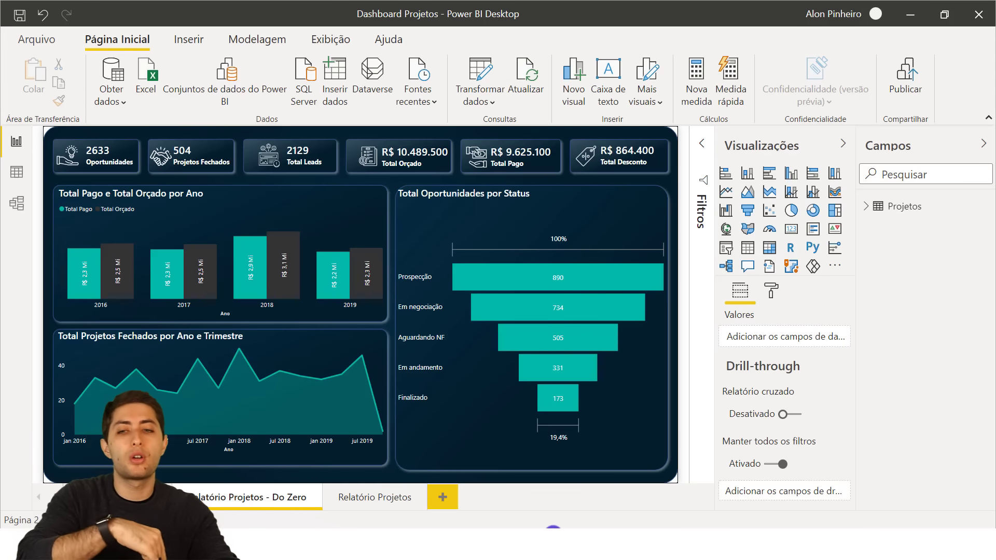
left_click(282, 218)
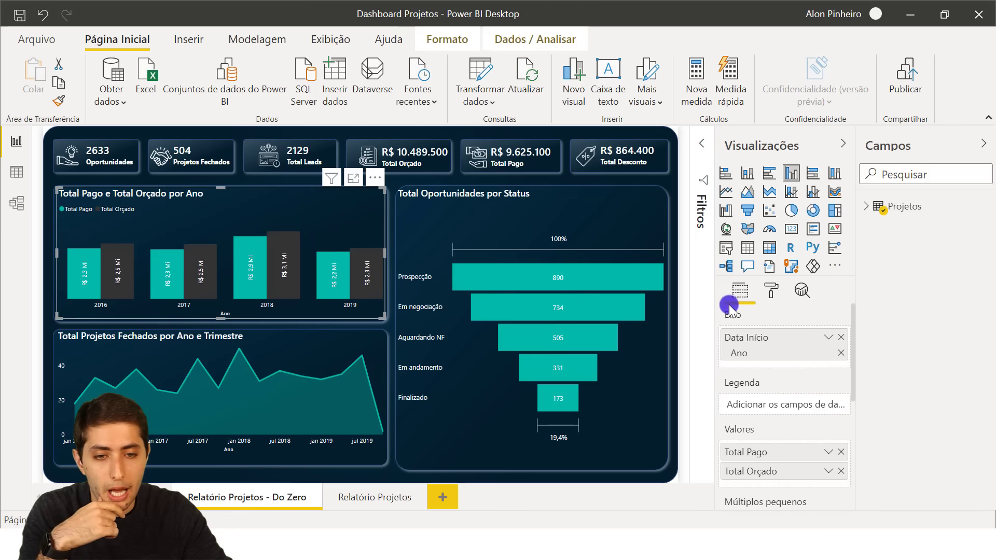
left_click(772, 290)
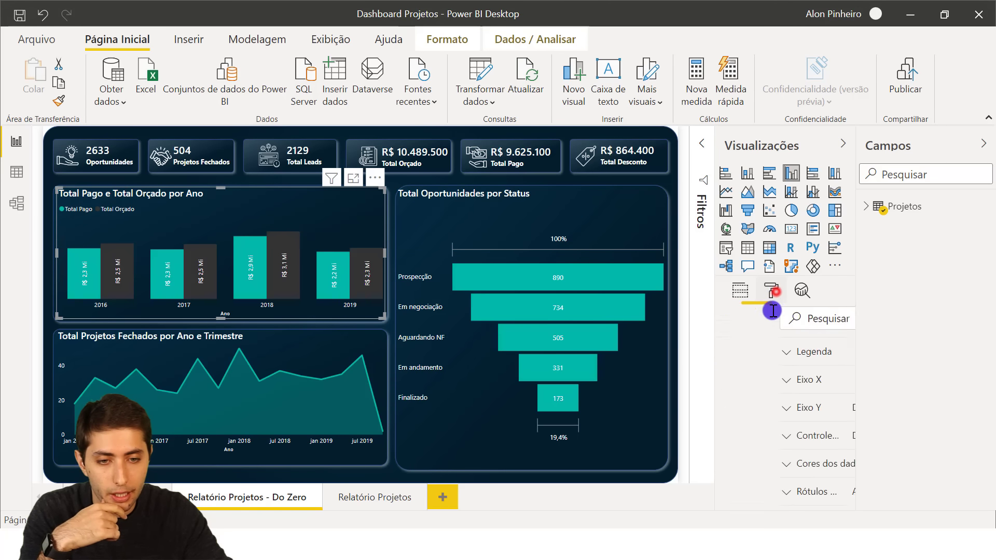
scroll(778, 383, "down", 2)
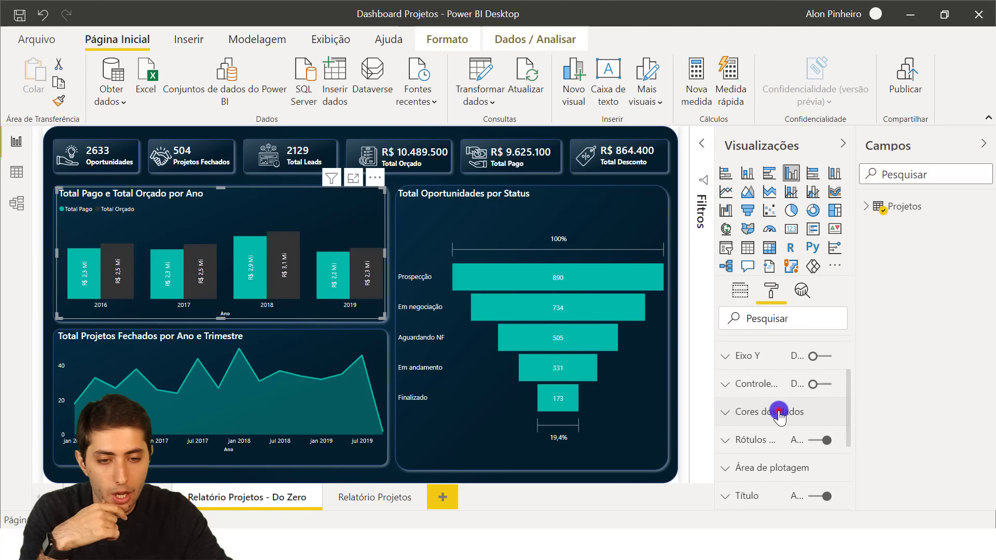
left_click(778, 410)
scroll(763, 399, "down", 2)
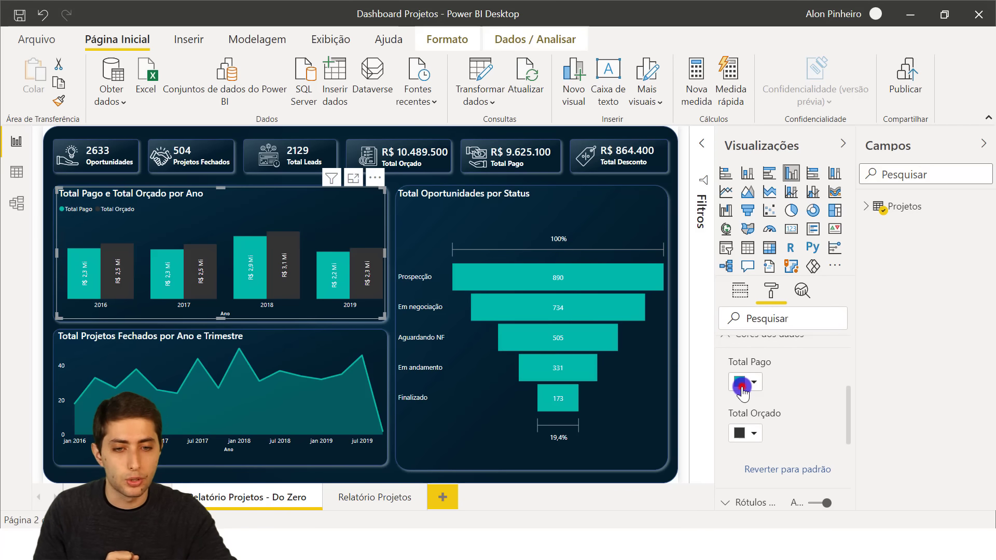
left_click(742, 386)
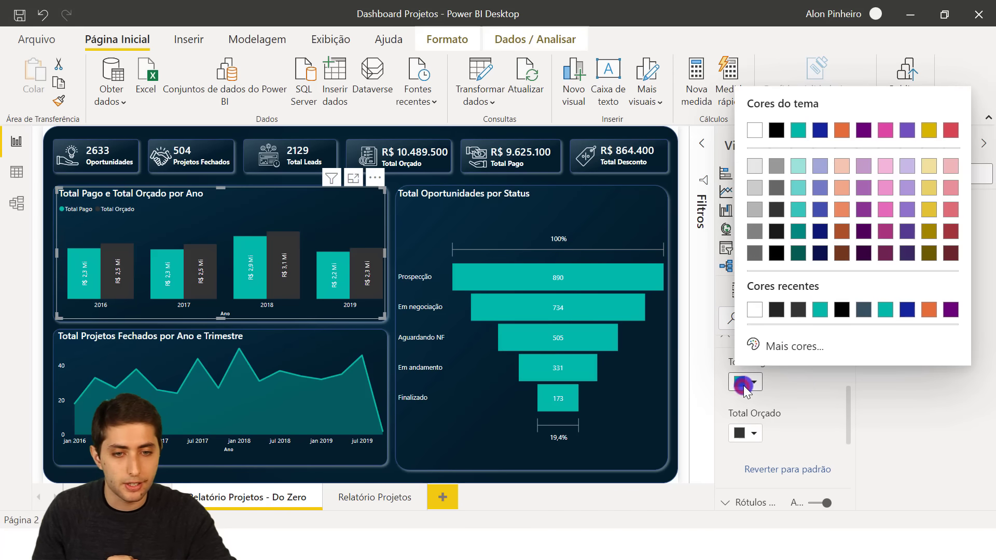
left_click(799, 340)
key("ctrl+v")
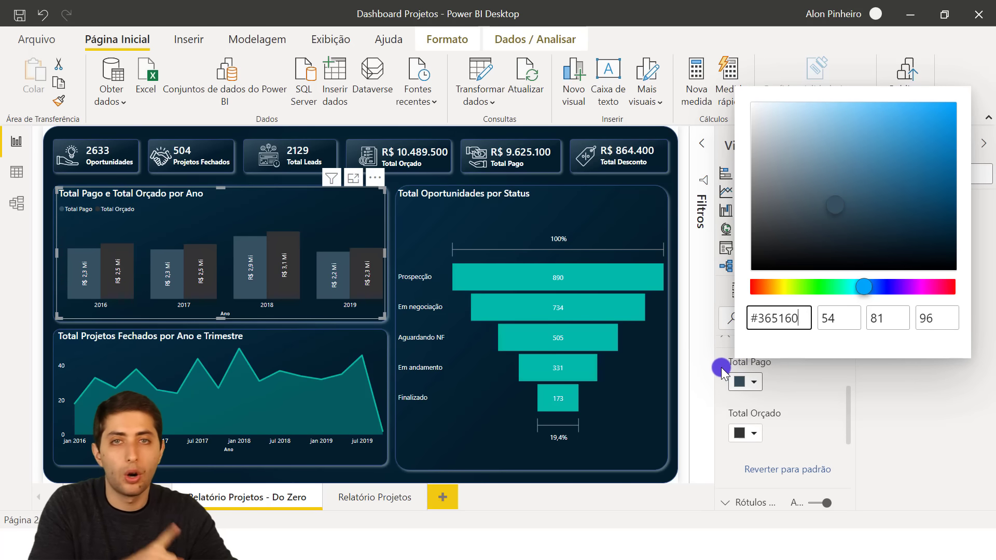
- Set the Total Orçado columns in the same chart to the theme's teal color
left_click(740, 433)
left_click(742, 433)
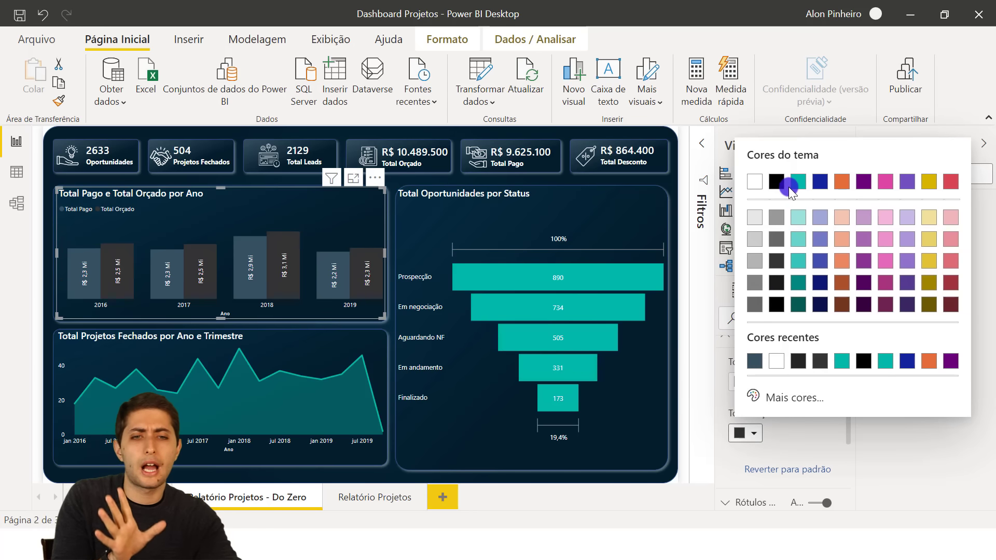
left_click(795, 184)
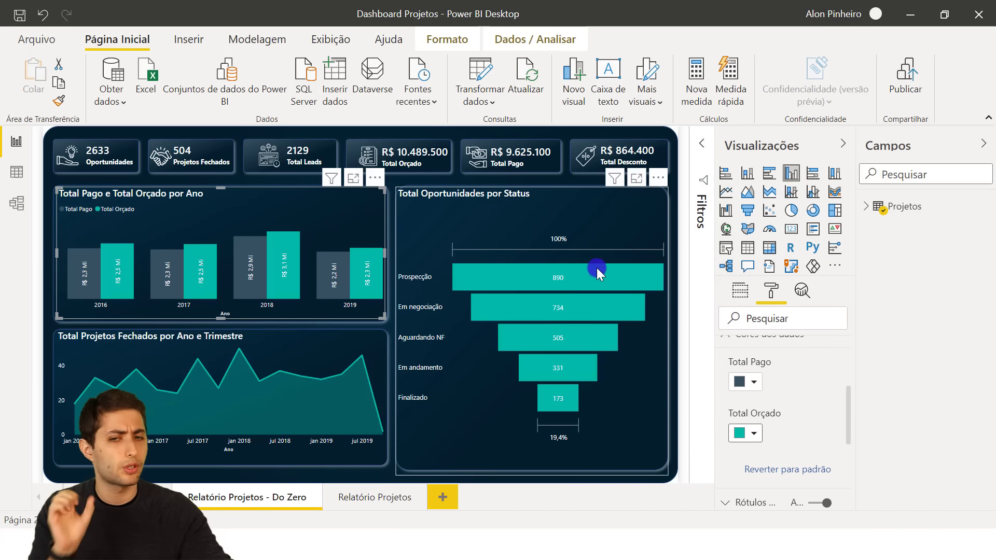
- Set the Total Projetos Fechados data color of the Total Projetos Fechados por Ano e Trimestre area chart to #365160
left_click(309, 337)
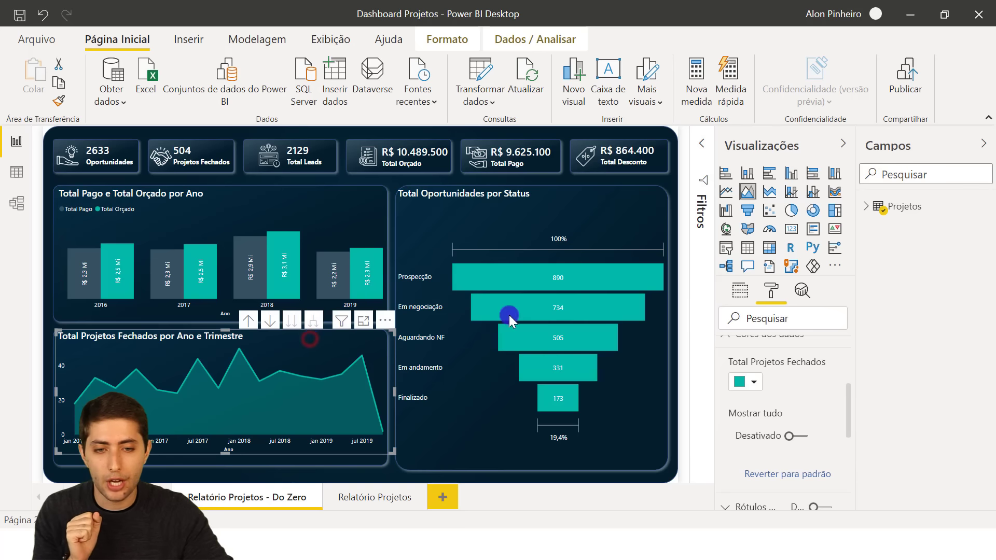
scroll(816, 388, "up", 3)
scroll(809, 391, "down", 2)
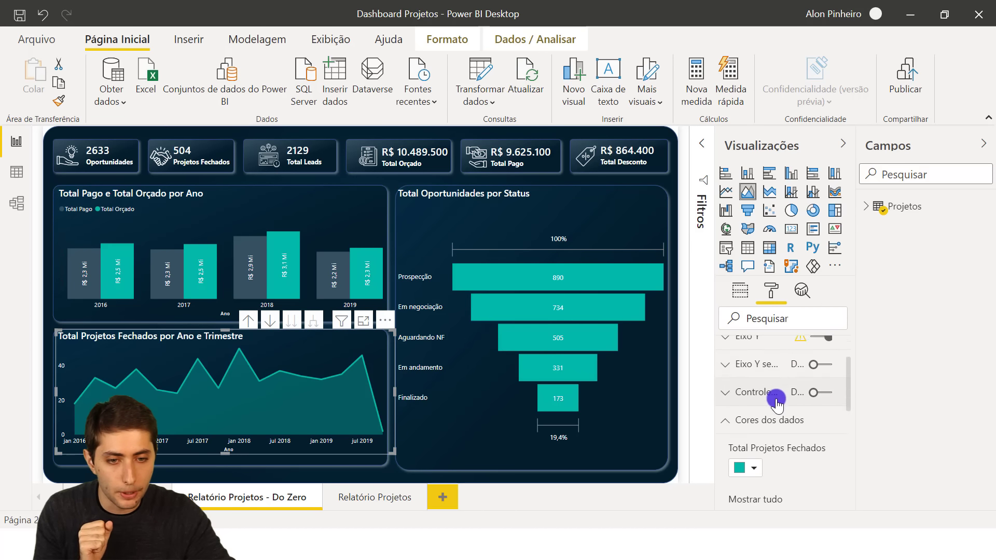
left_click(779, 412)
left_click(778, 410)
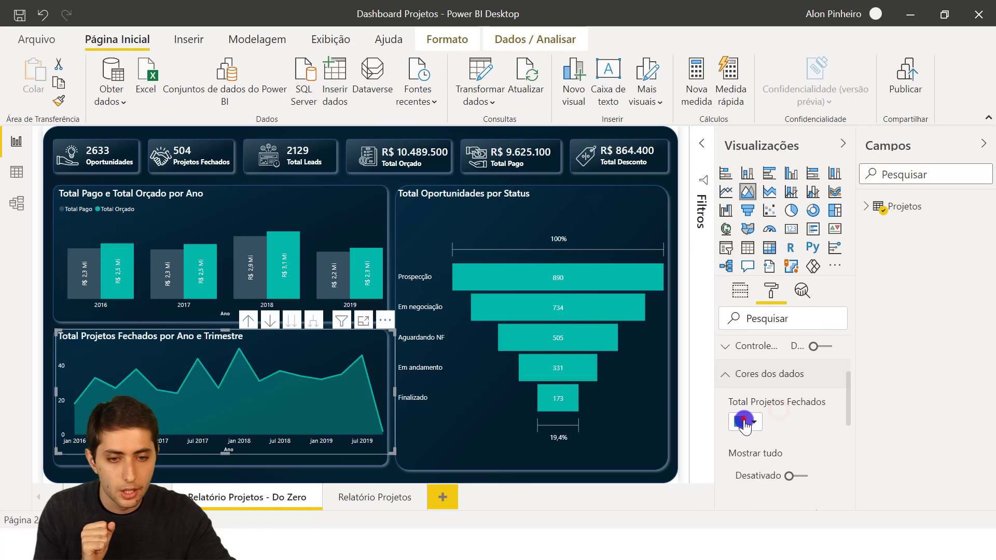
left_click(746, 420)
left_click(773, 386)
key("ctrl+v")
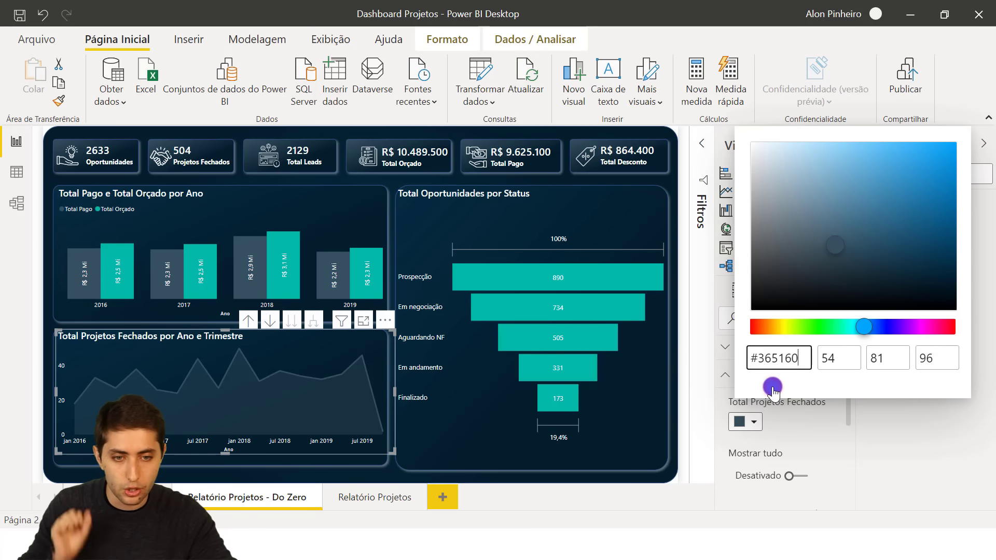
left_click(425, 444)
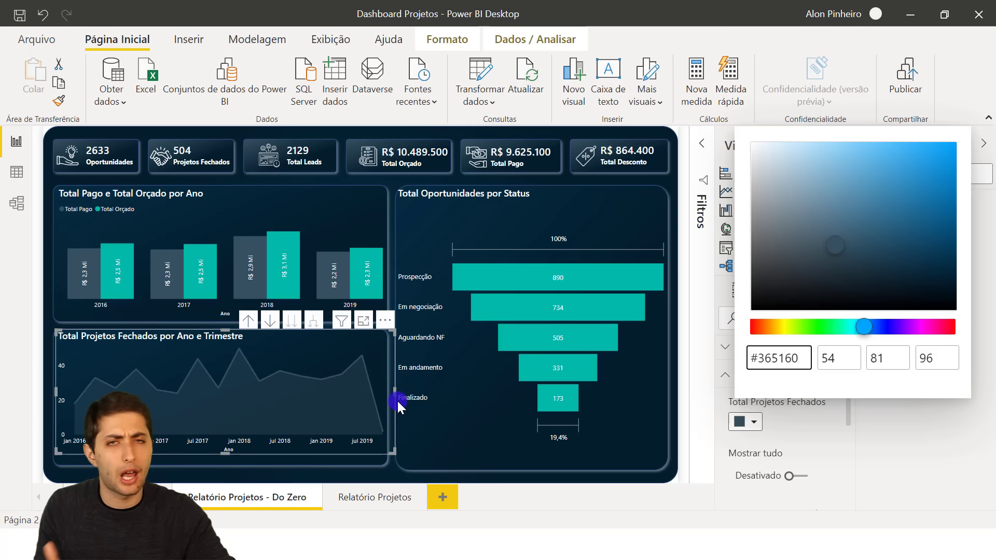
left_click(487, 418)
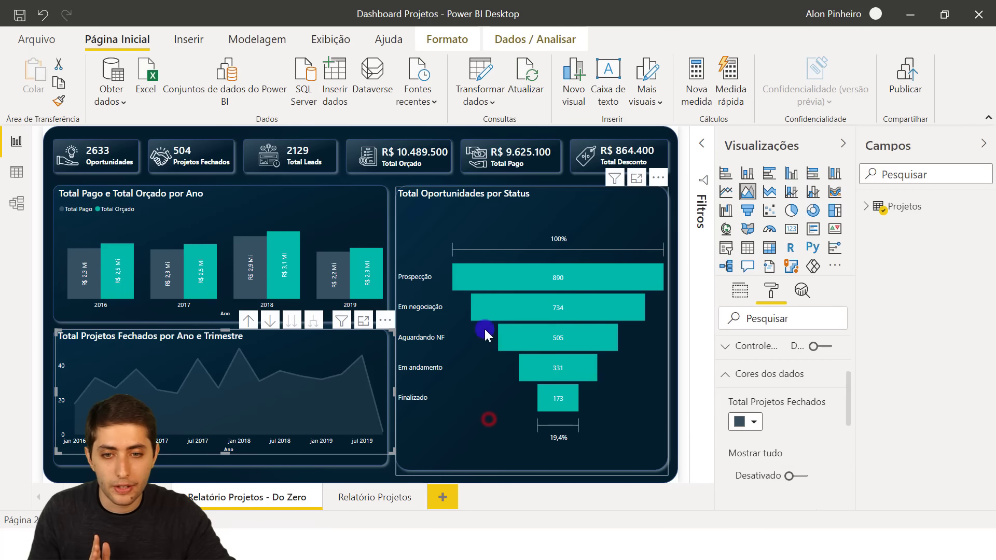
- Set the default data color of the Total Oportunidades por Status funnel chart to #365160 and deselect the chart
left_click(776, 416)
left_click(692, 346)
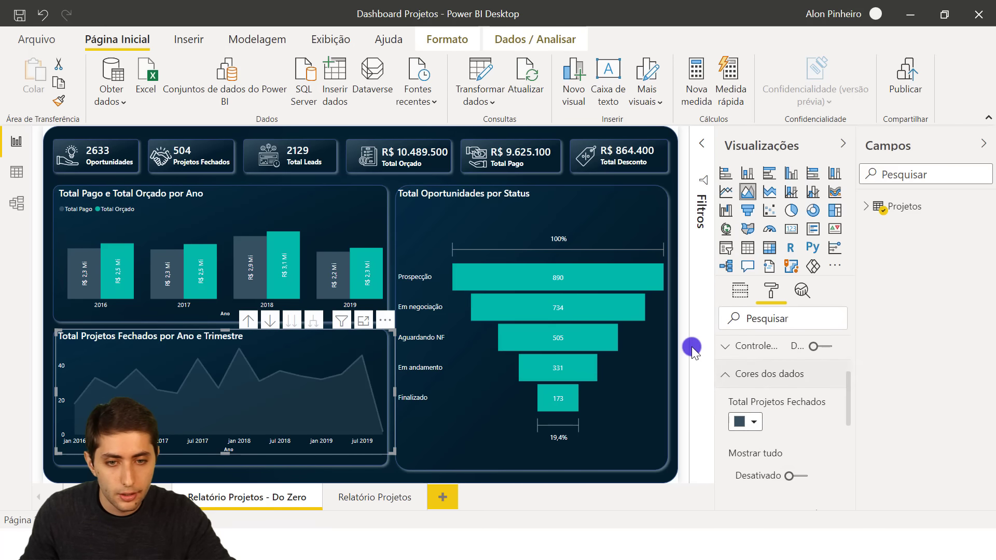
scroll(764, 417, "down", 3)
scroll(764, 417, "up", 2)
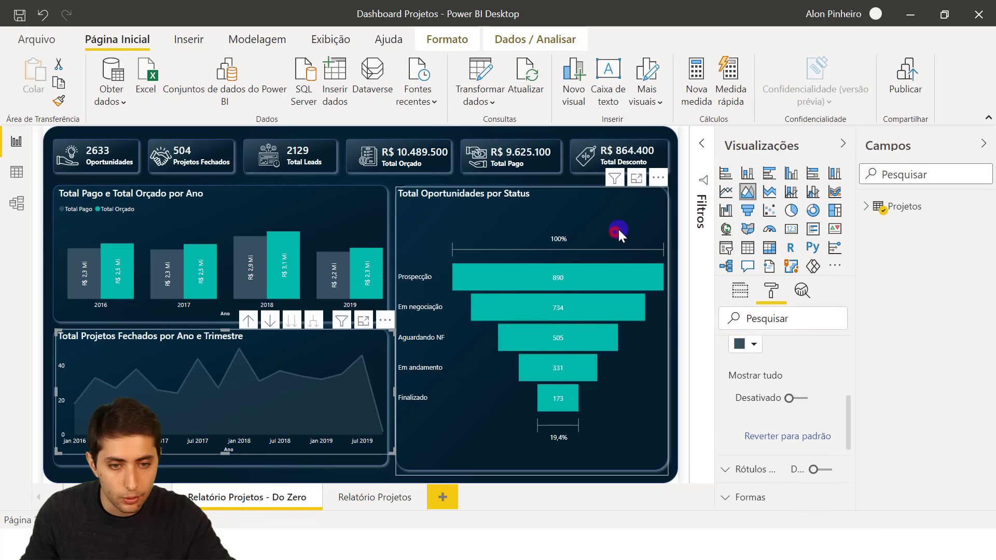
left_click(615, 230)
scroll(824, 441, "up", 5)
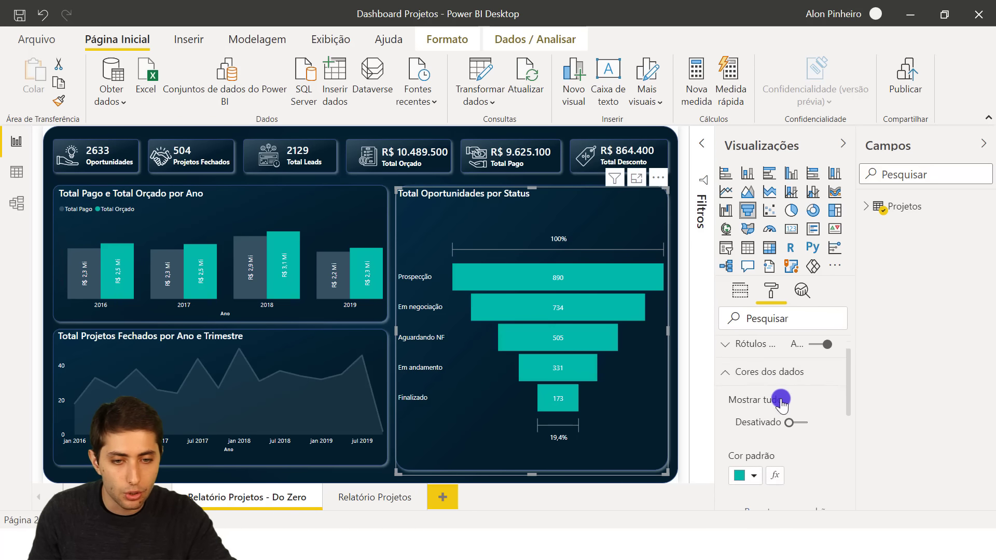
scroll(779, 401, "down", 1)
left_click(743, 431)
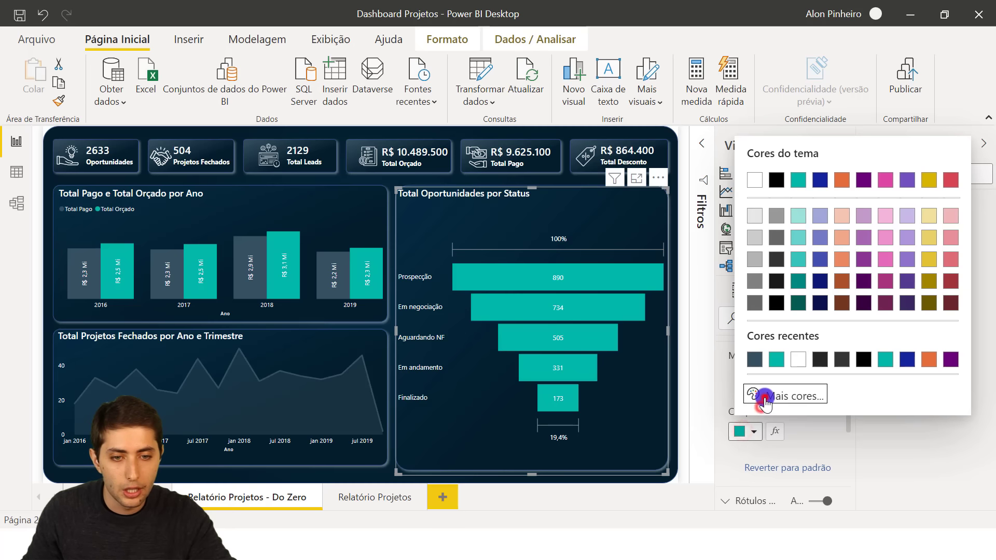
left_click(761, 397)
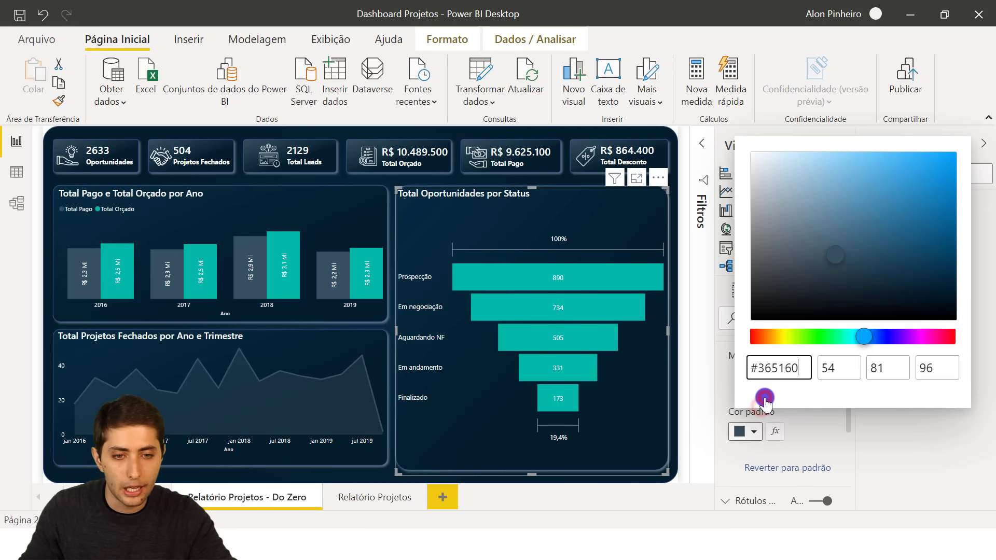
left_click(398, 180)
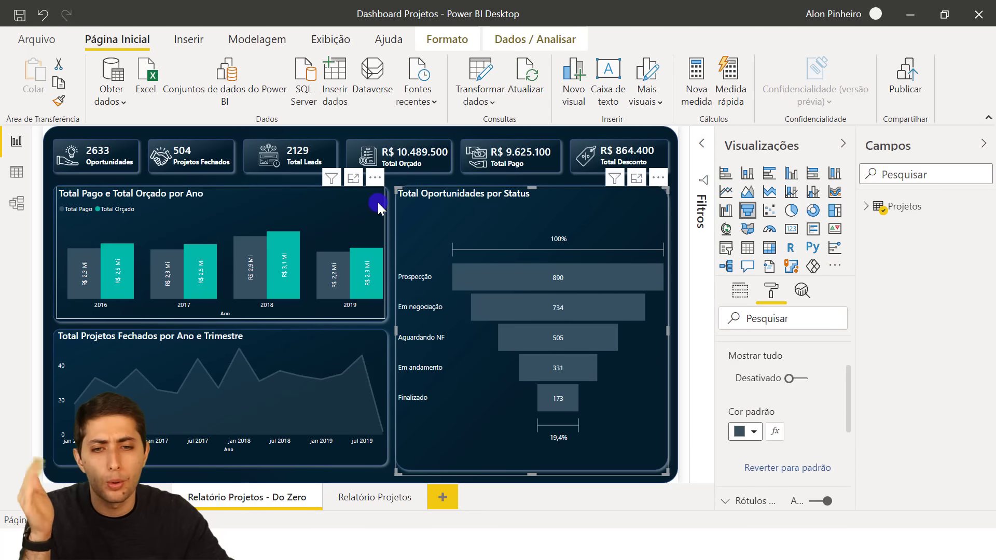
left_click(392, 188)
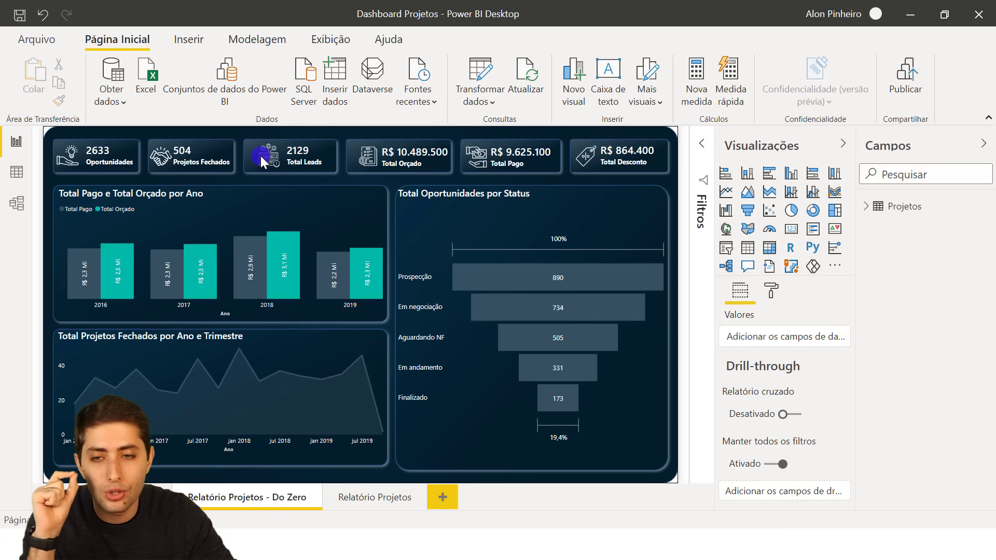
left_click(240, 155)
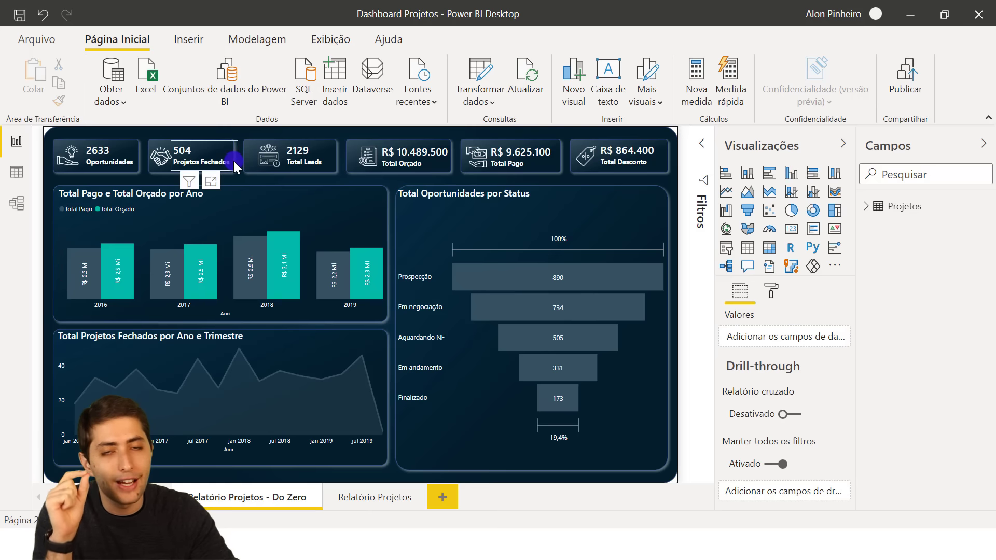